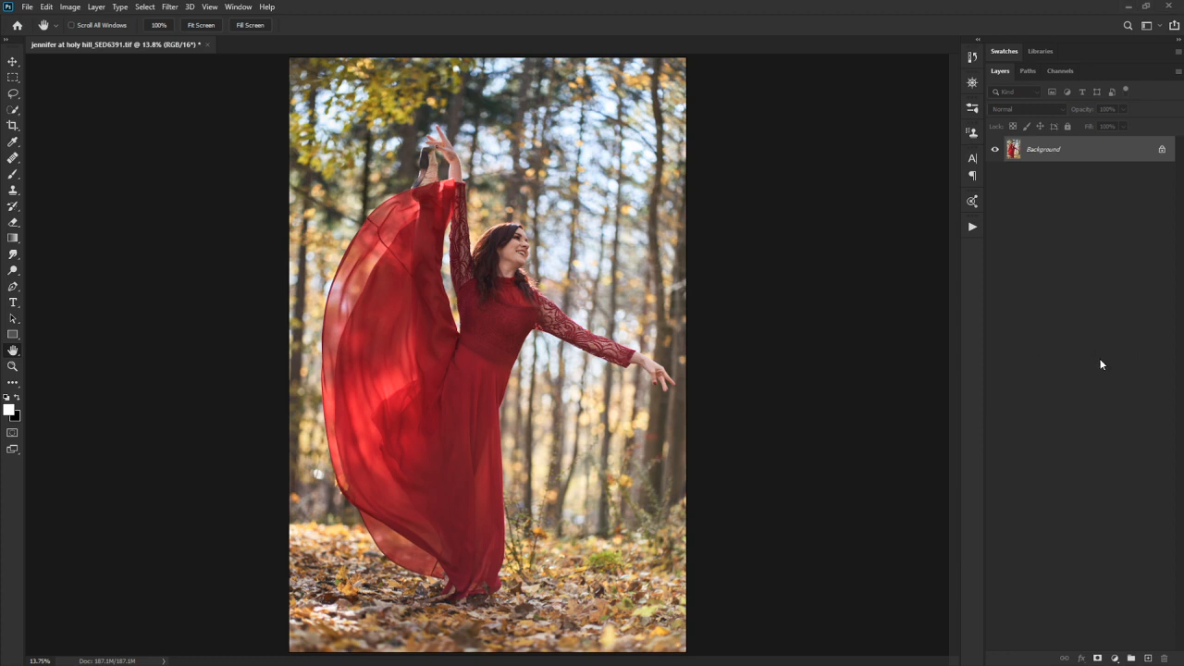
# - Open the Adjustments panel, examine its list of adjustment types and options, and close the panel
pyautogui.click(238, 8)
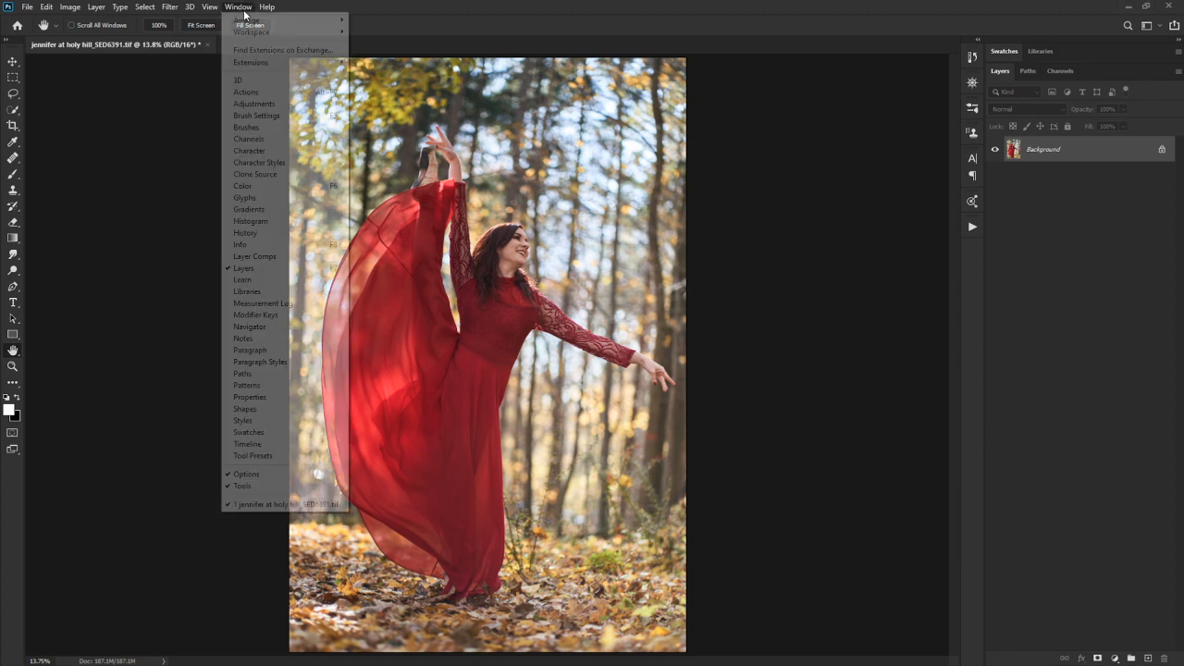
pyautogui.click(253, 105)
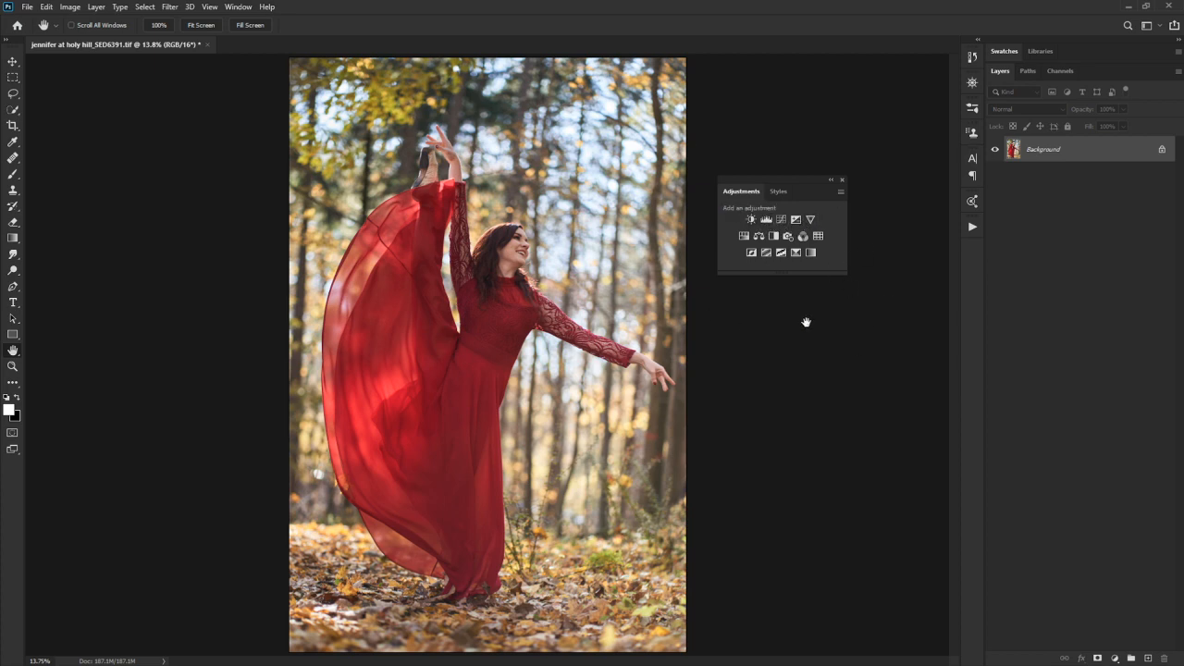
pyautogui.click(840, 191)
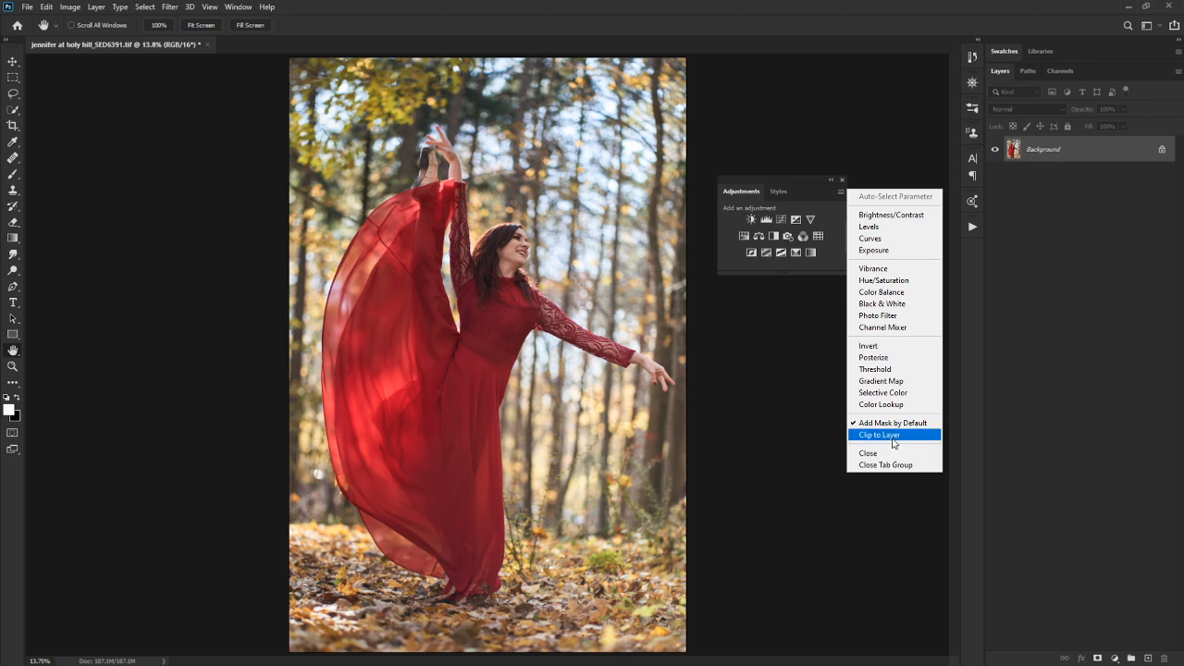
pyautogui.click(1025, 266)
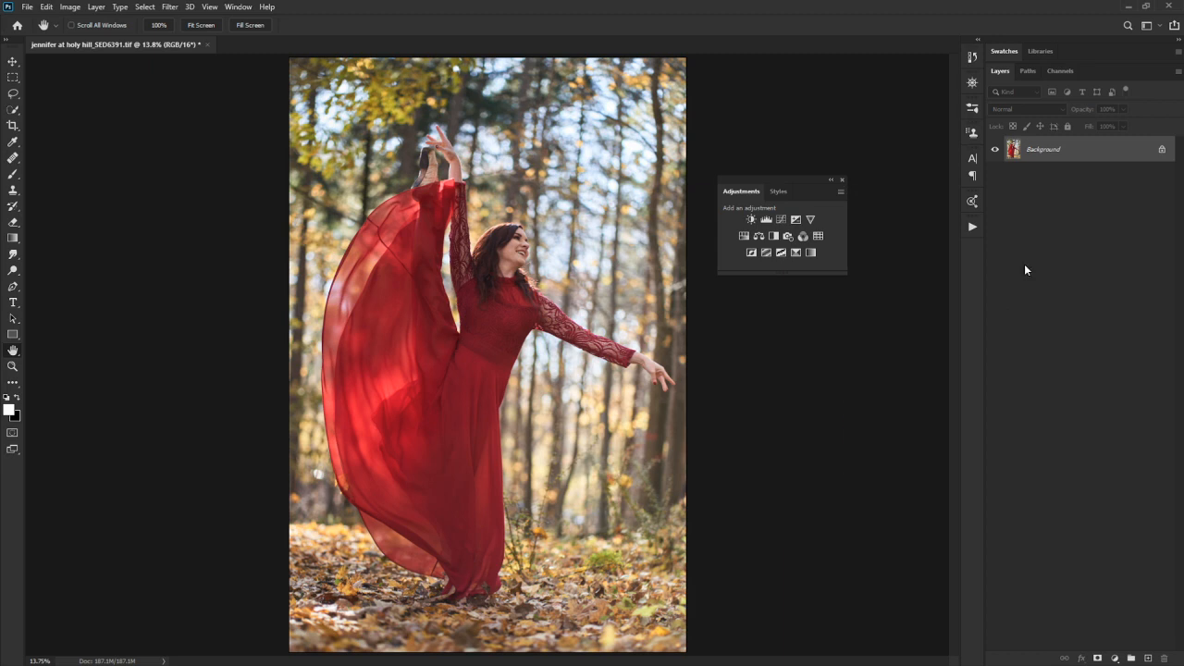
pyautogui.click(842, 180)
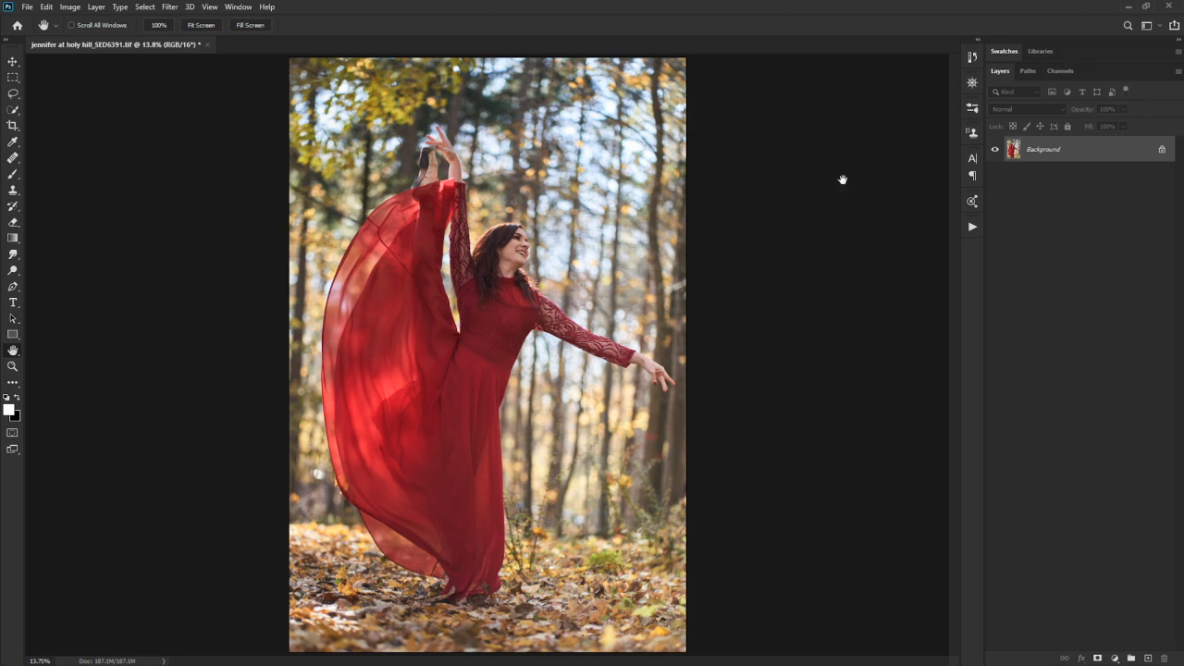
# - Add a Hue/Saturation adjustment layer above the Background, view its layer mask, and return to its adjustment settings
pyautogui.click(1118, 658)
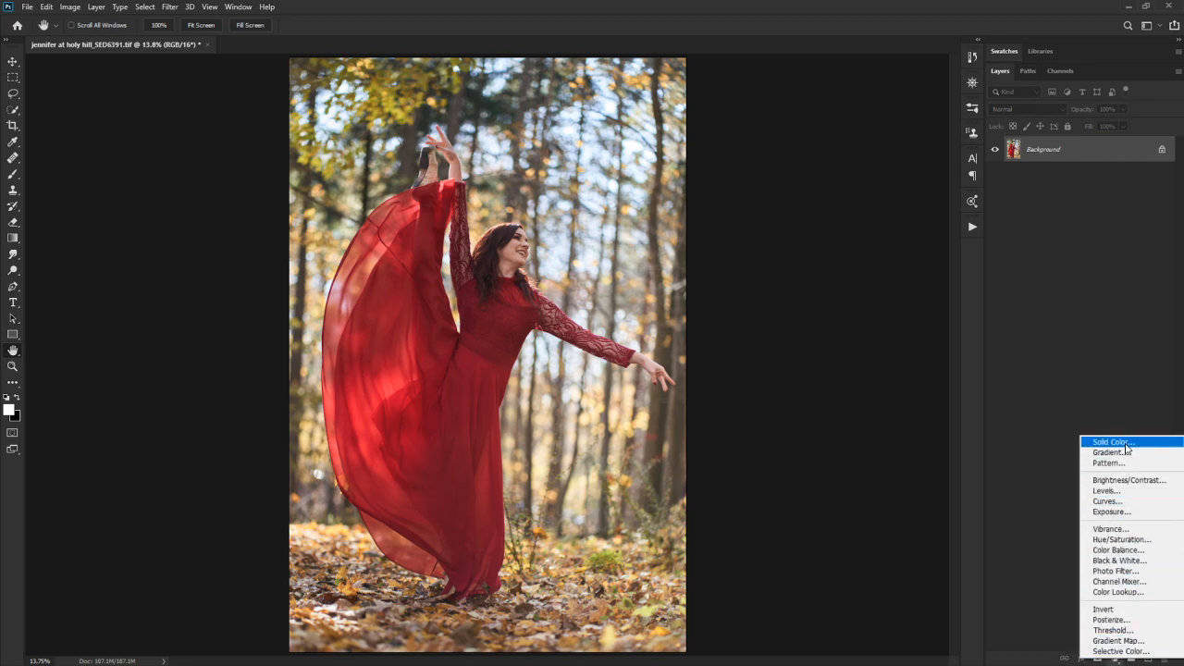
pyautogui.click(1121, 539)
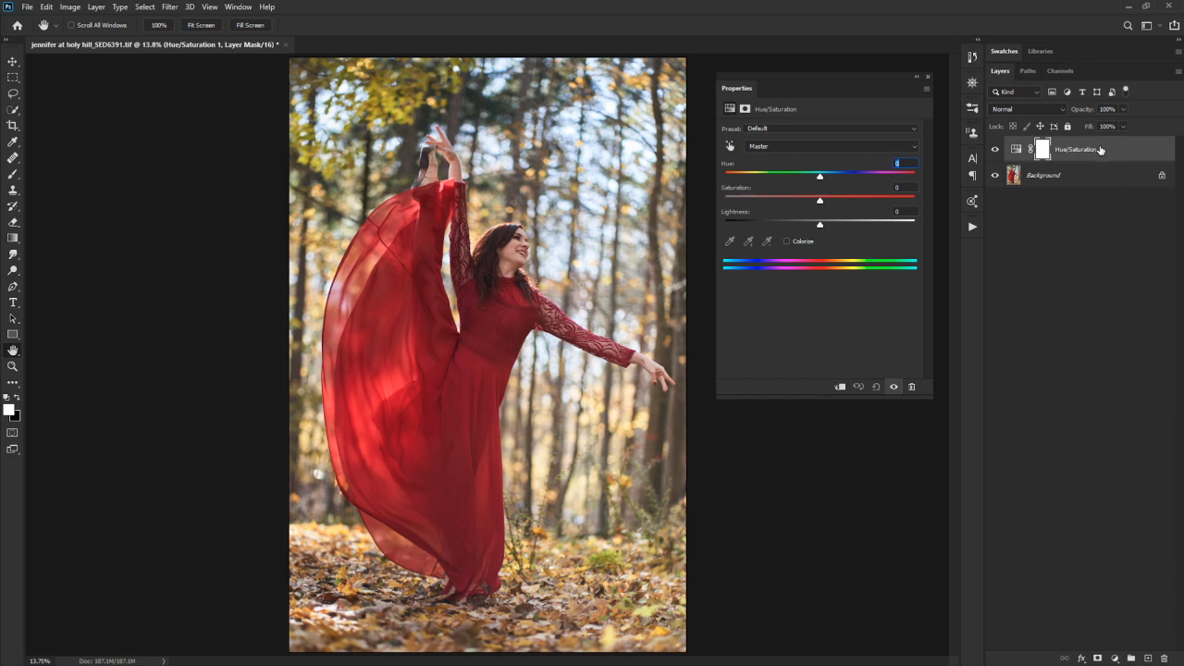
pyautogui.click(1019, 149)
pyautogui.click(1043, 150)
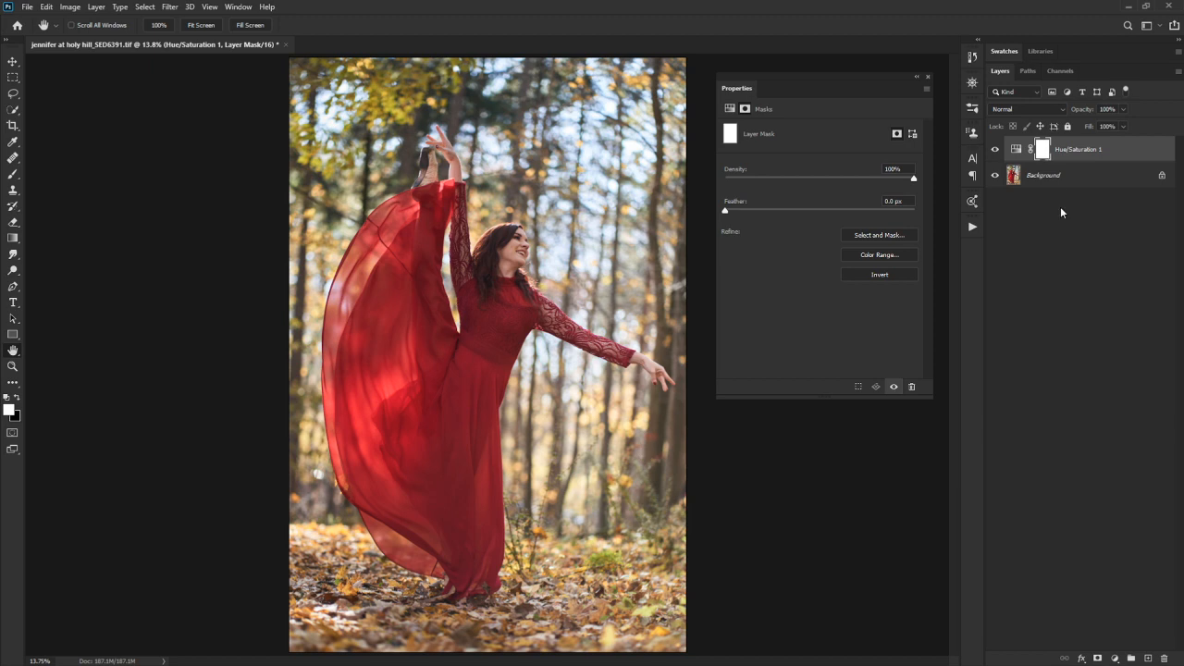
pyautogui.click(1017, 150)
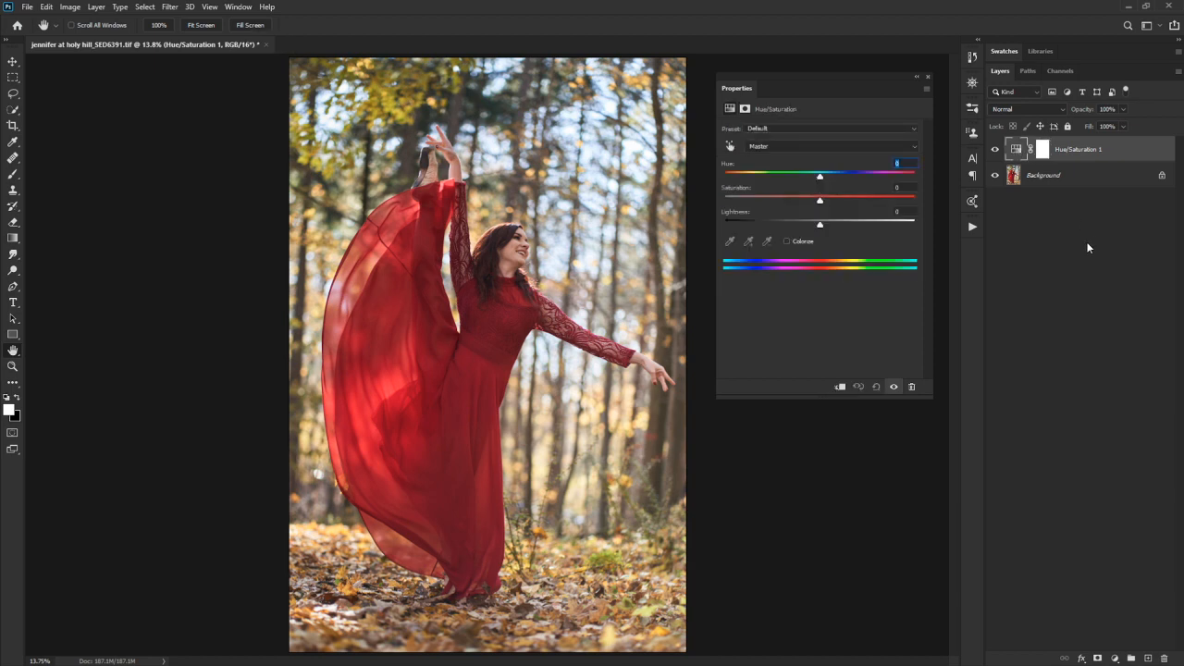
# - Target the Reds in the Hue/Saturation adjustment and shift the affected color range toward the yellows
pyautogui.click(870, 129)
pyautogui.click(857, 102)
pyautogui.click(862, 147)
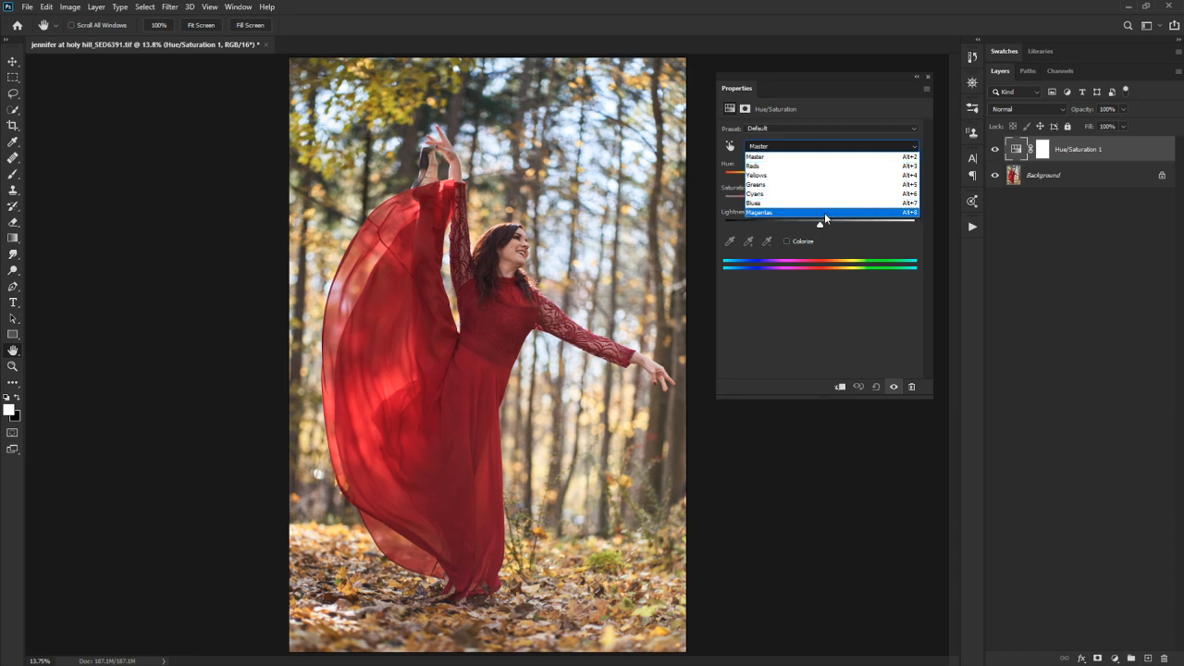
pyautogui.click(836, 166)
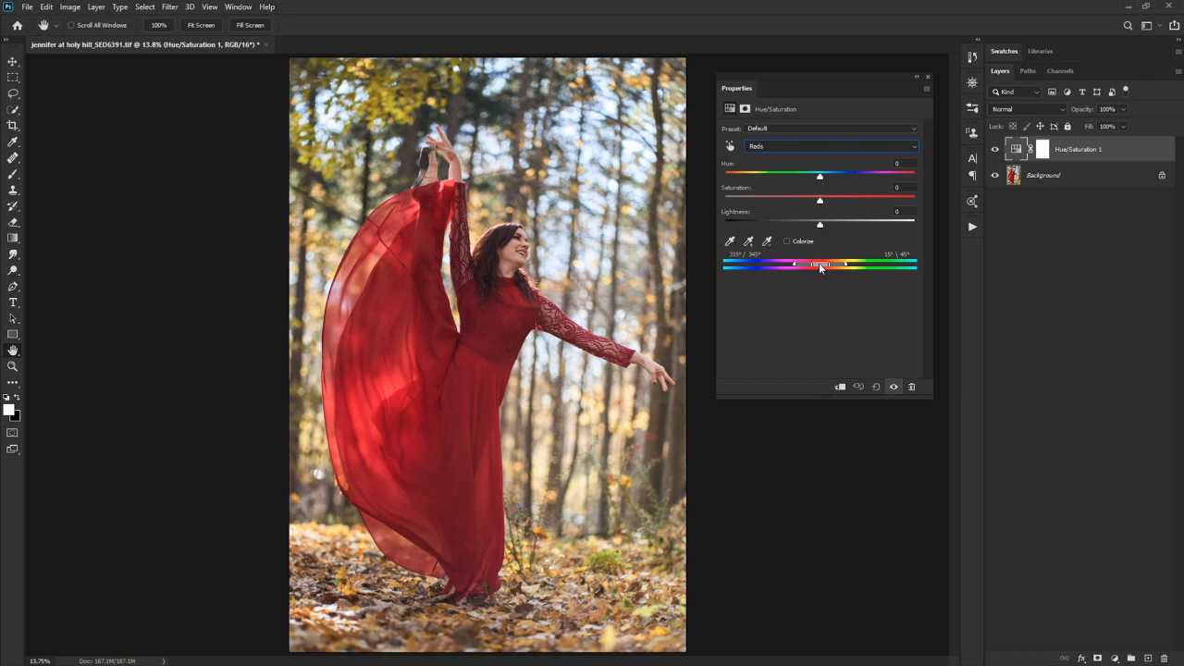
pyautogui.moveTo(820, 269); pyautogui.dragTo(847, 282)
pyautogui.moveTo(858, 263); pyautogui.dragTo(857, 271)
pyautogui.click(730, 146)
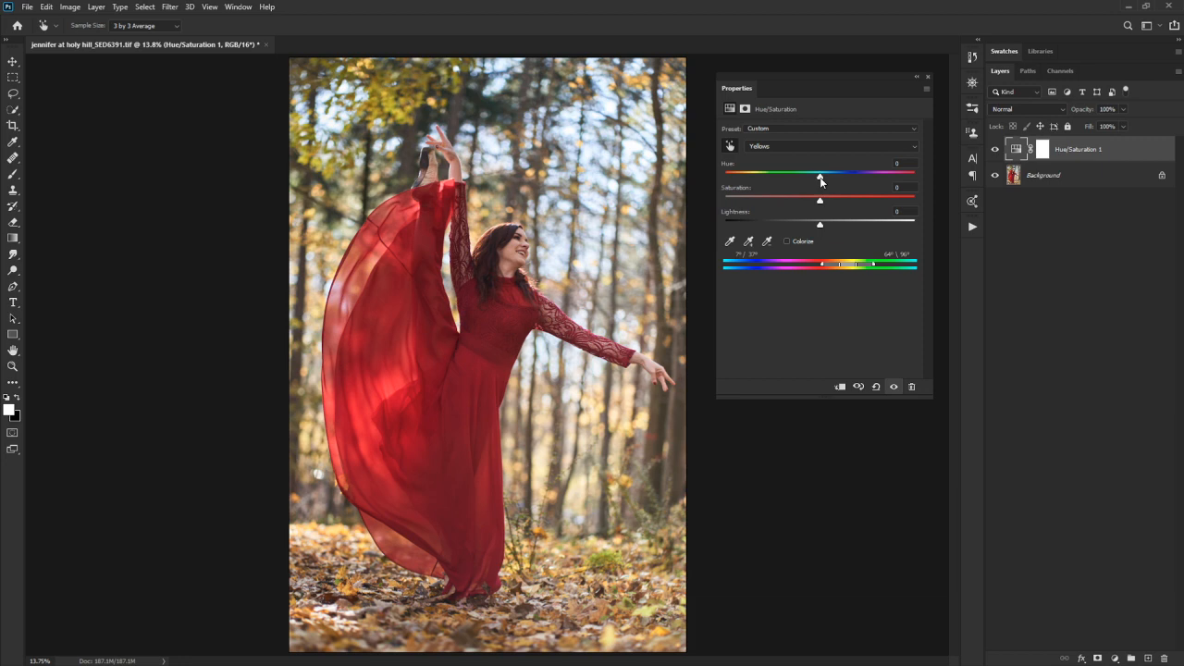
# - Set the Yellows to Hue -34, Saturation -10 and Lightness +100
pyautogui.moveTo(820, 181); pyautogui.dragTo(697, 191)
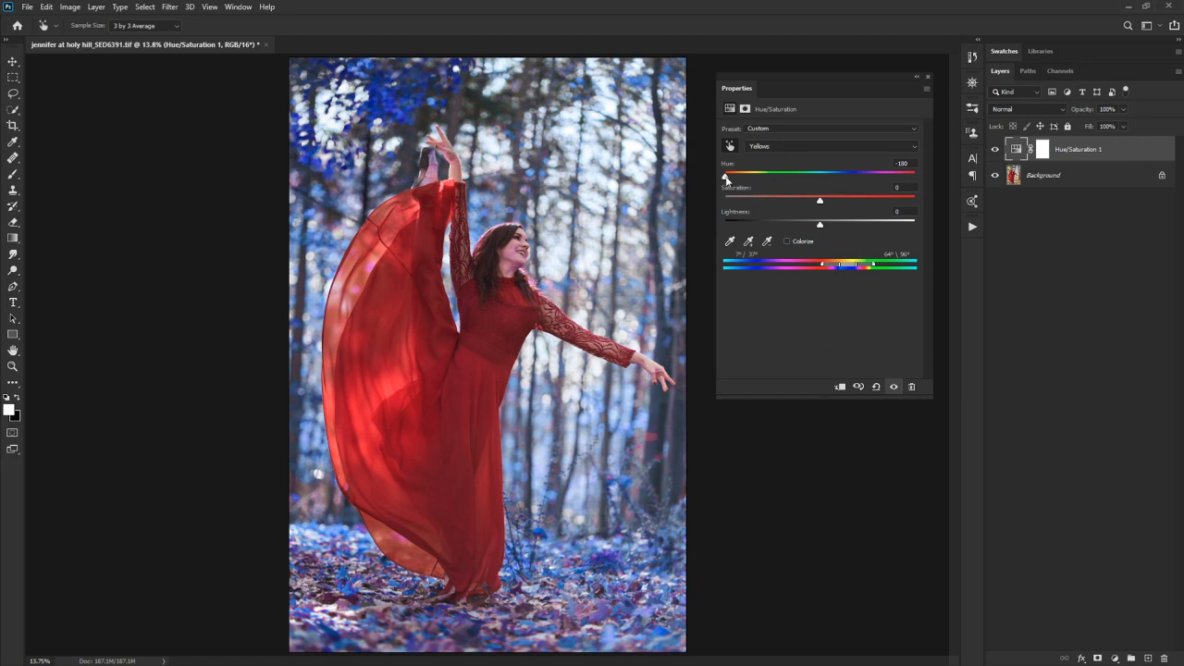
pyautogui.moveTo(726, 180); pyautogui.dragTo(789, 190)
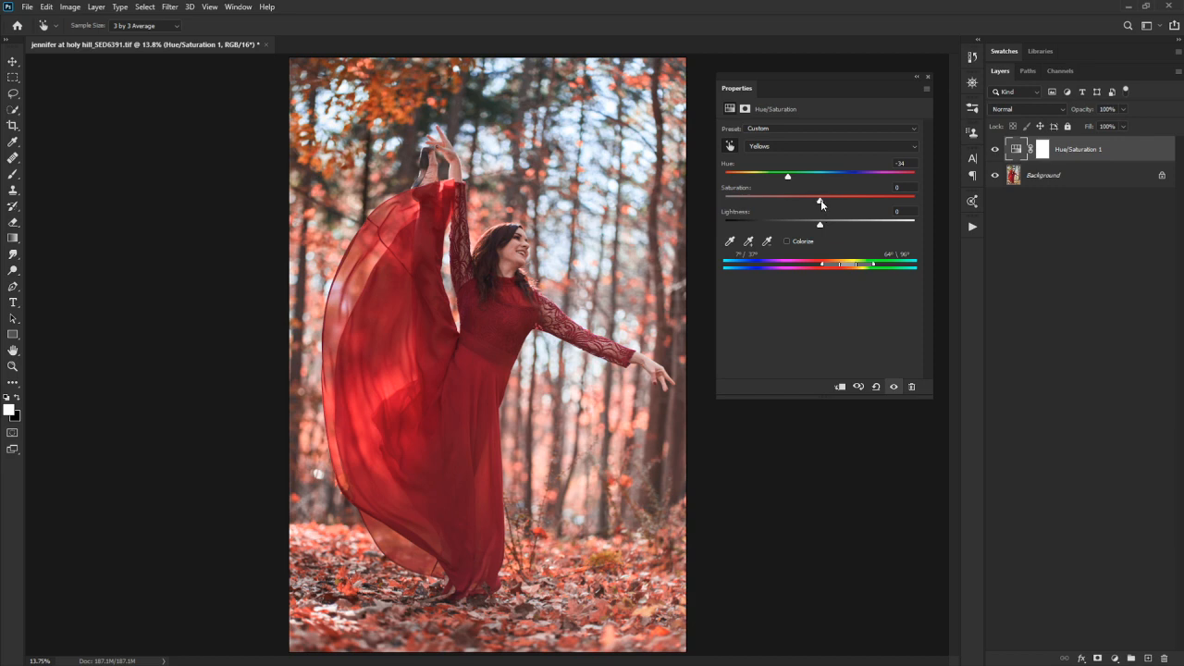
pyautogui.moveTo(796, 204)
pyautogui.mouseDown()
pyautogui.moveTo(782, 203)
pyautogui.moveTo(886, 207)
pyautogui.moveTo(813, 205)
pyautogui.moveTo(811, 218)
pyautogui.mouseUp()
pyautogui.moveTo(819, 227); pyautogui.dragTo(952, 235)
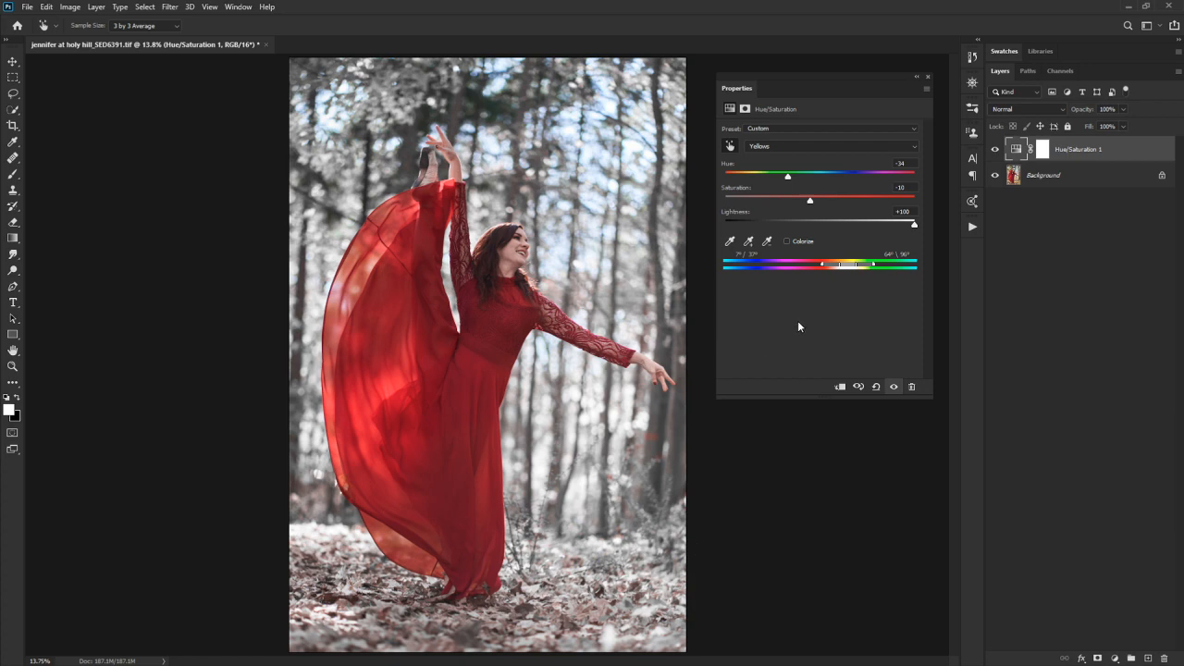
# - Try colorizing the photo with Hue 181, Saturation 15 and Lightness +12, and reset the adjustment to its defaults
pyautogui.click(807, 241)
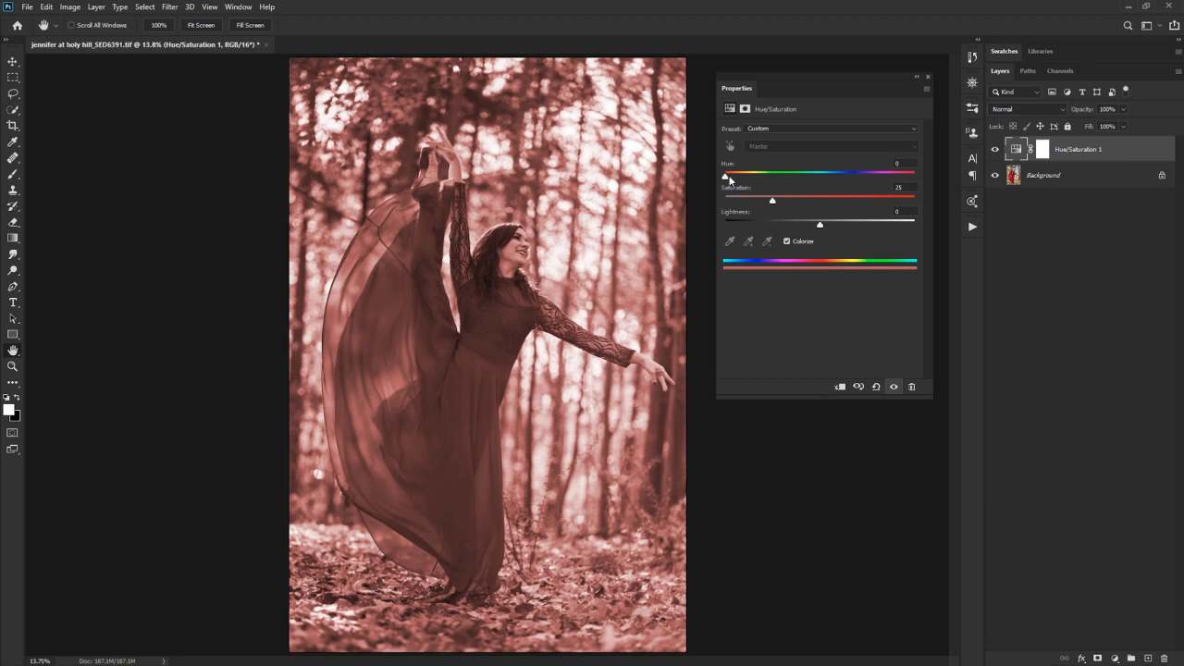
pyautogui.moveTo(727, 176); pyautogui.dragTo(753, 201)
pyautogui.moveTo(819, 223); pyautogui.dragTo(830, 224)
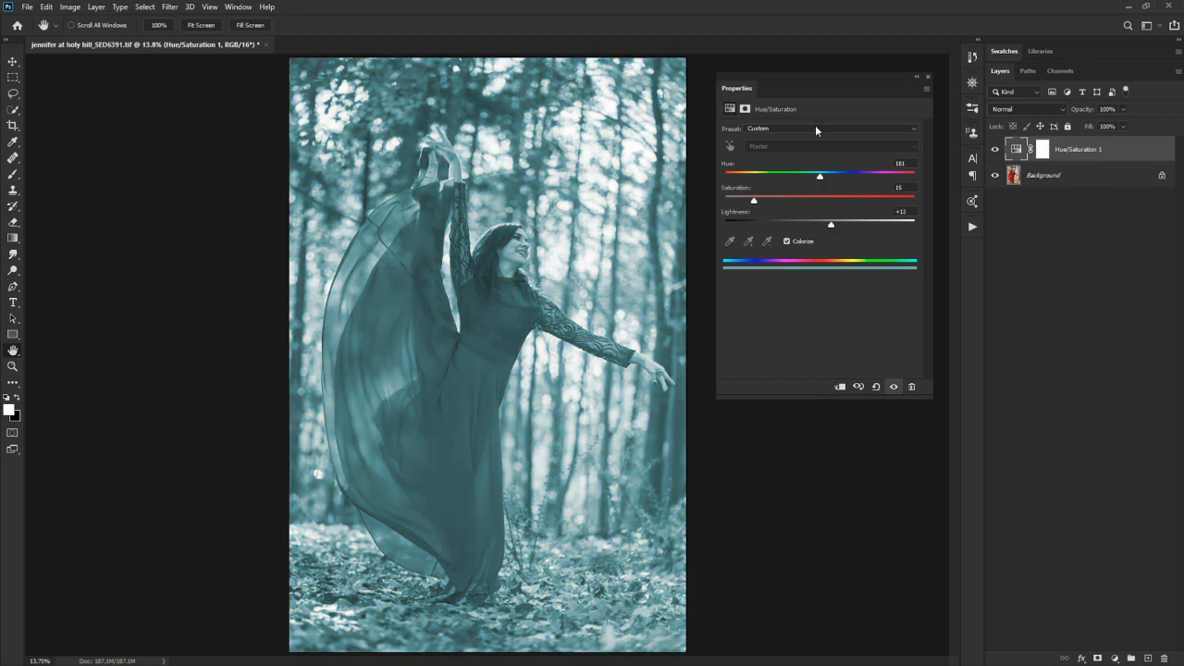
pyautogui.click(876, 387)
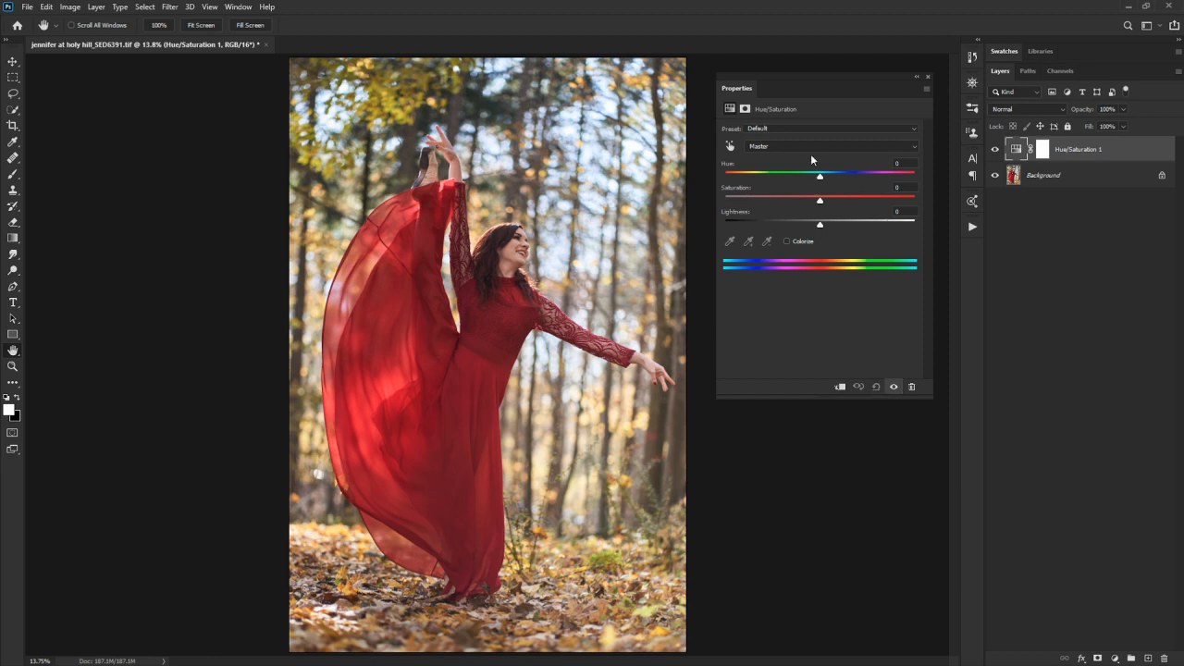
# - Sample the yellow leaves in the photo to target the Yellows, and set Hue to -39 and Saturation to -12
pyautogui.click(730, 146)
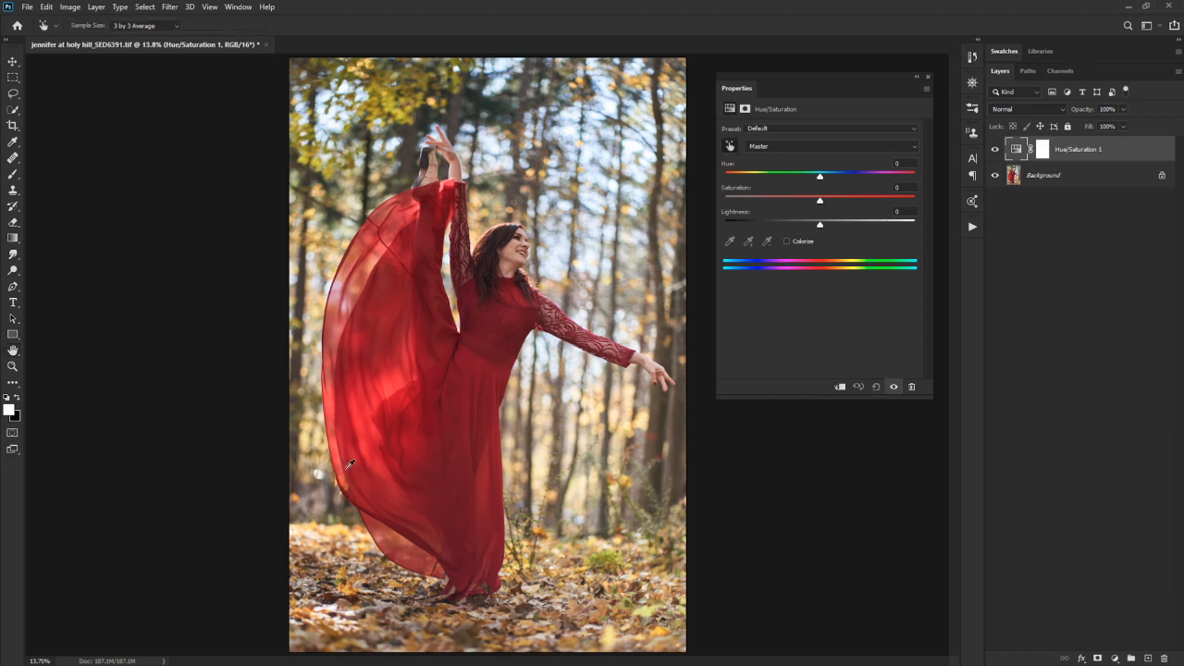
pyautogui.click(334, 526)
pyautogui.moveTo(818, 178); pyautogui.dragTo(787, 195)
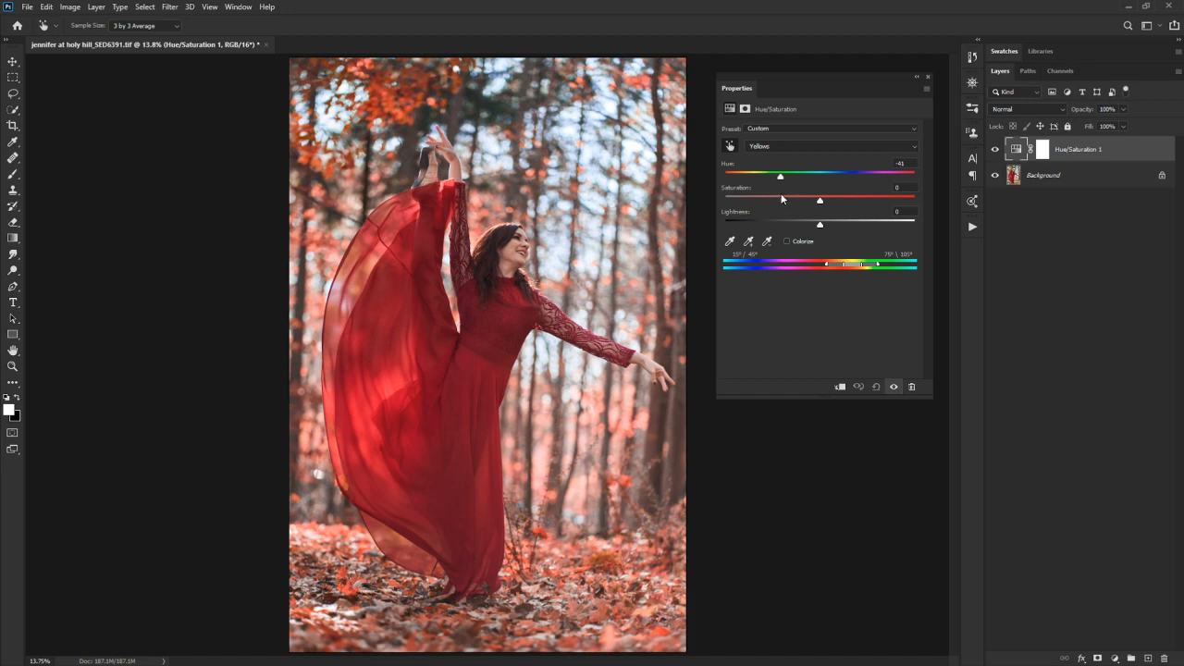
pyautogui.moveTo(819, 201); pyautogui.dragTo(807, 202)
# - Compare the photo with and without the Hue/Saturation adjustment
pyautogui.click(858, 388)
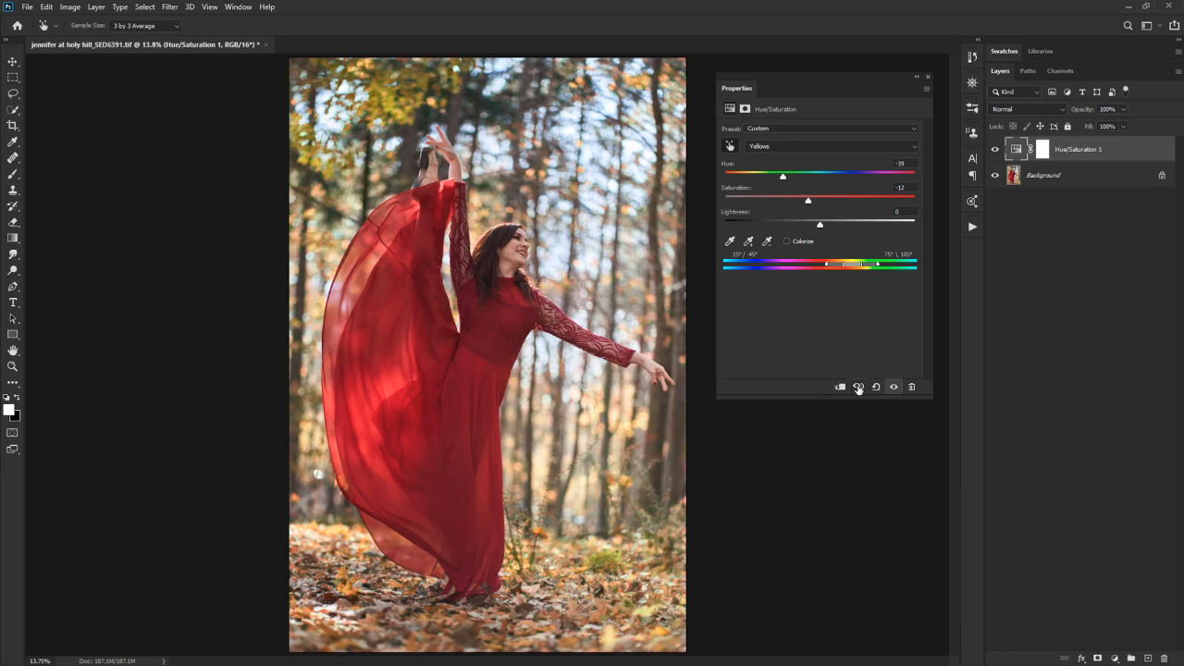
pyautogui.click(859, 388)
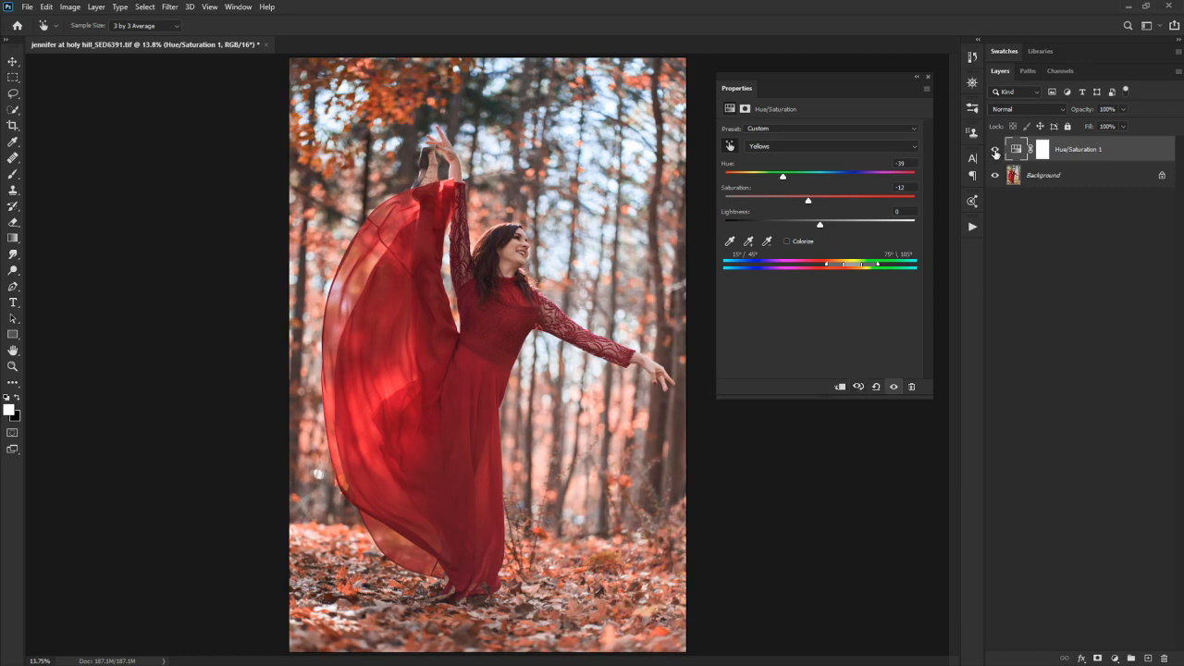
pyautogui.click(995, 151)
pyautogui.click(995, 152)
pyautogui.click(995, 152)
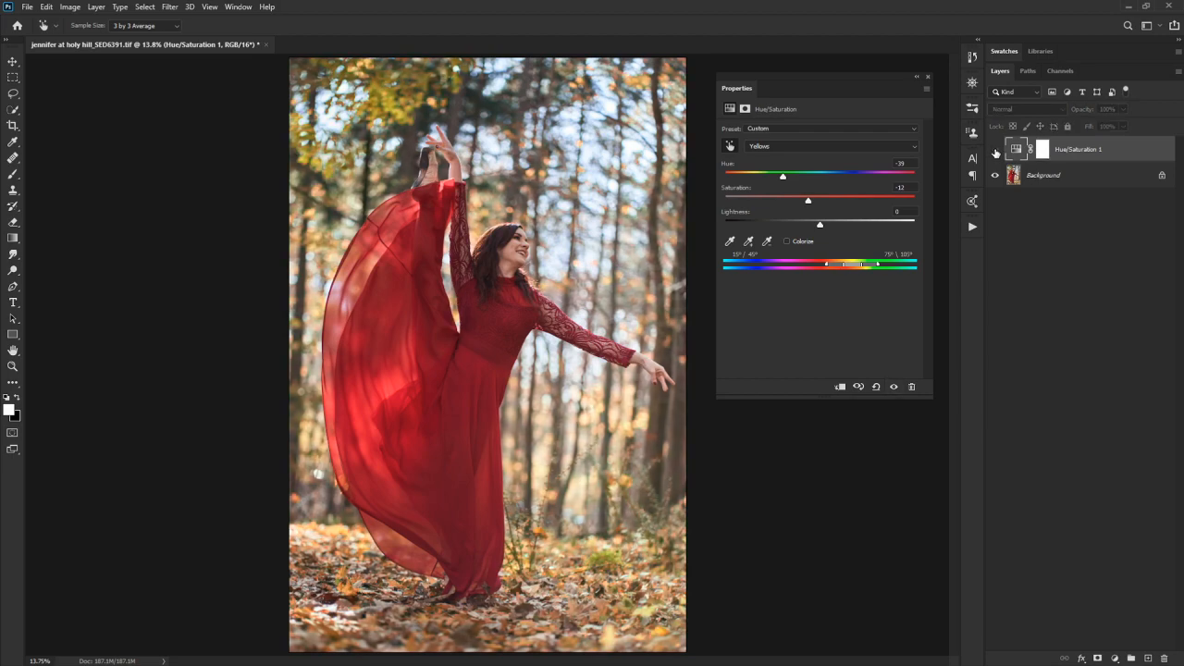
pyautogui.click(995, 152)
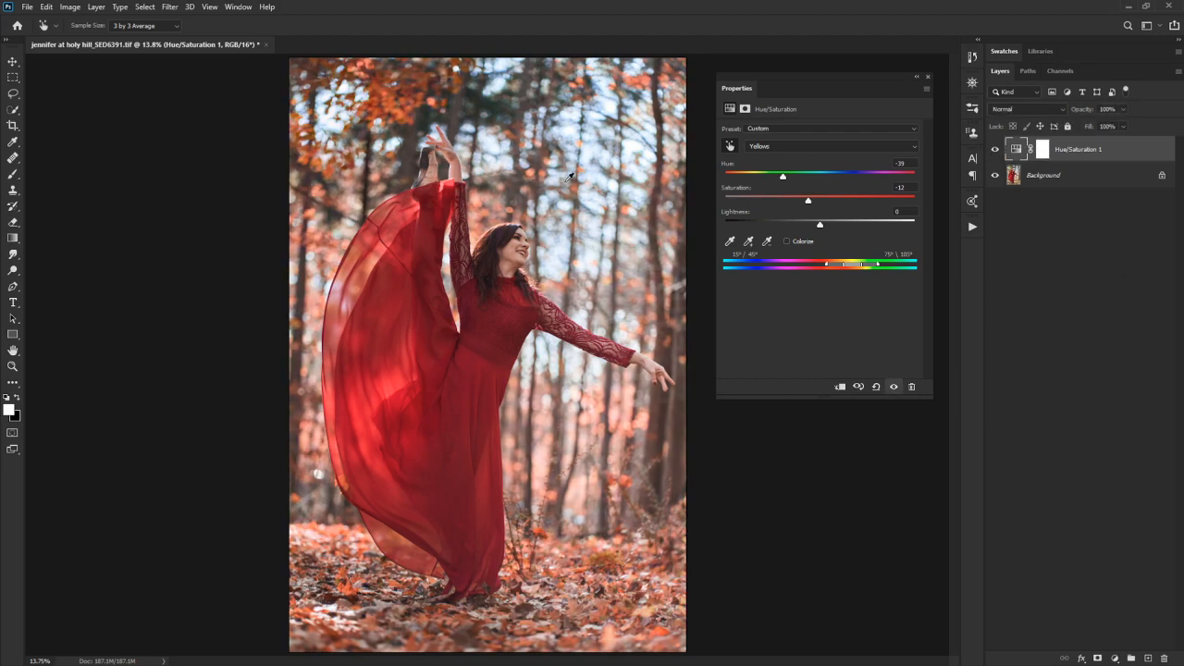
# - Narrow the outer falloff limits of the Yellows color range to 21° and 96°
pyautogui.scroll(5, 588, 168)
pyautogui.scroll(4, 606, 127)
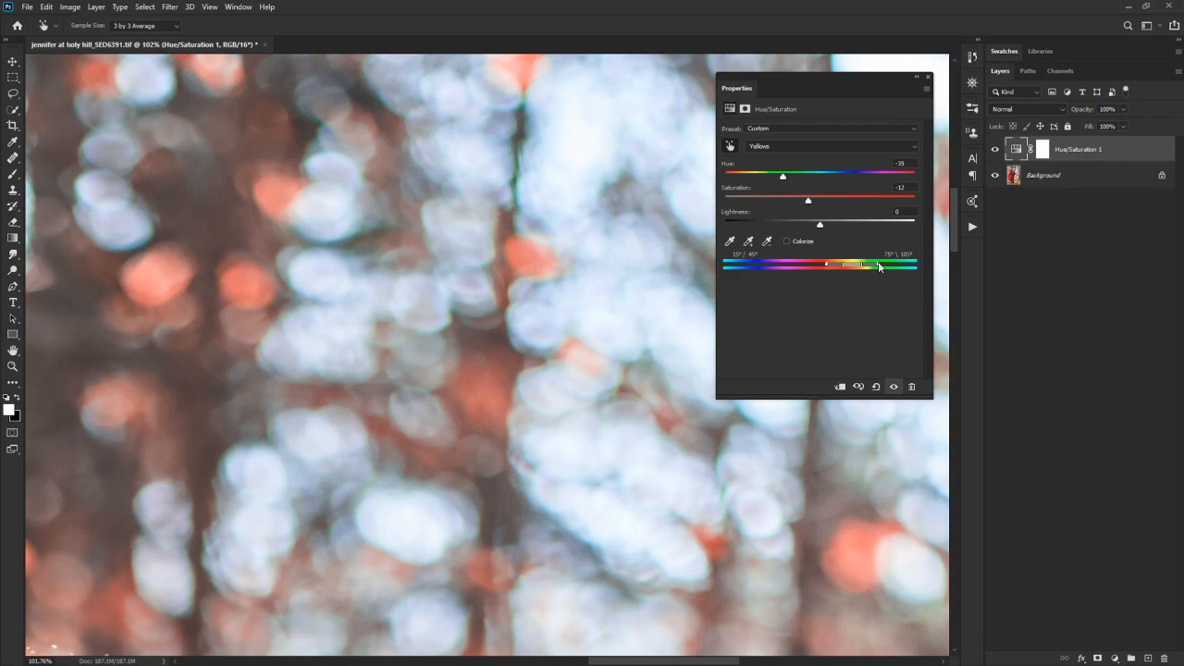
pyautogui.moveTo(879, 266); pyautogui.dragTo(870, 273)
pyautogui.scroll(-10, 655, 439)
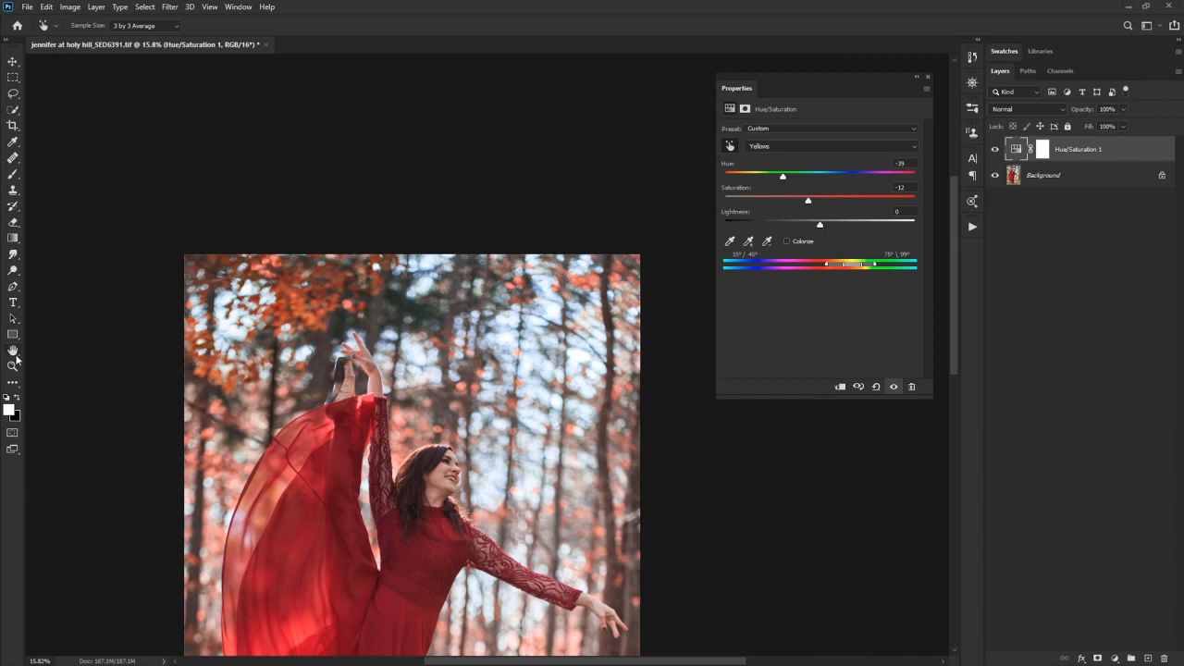
pyautogui.doubleClick(14, 352)
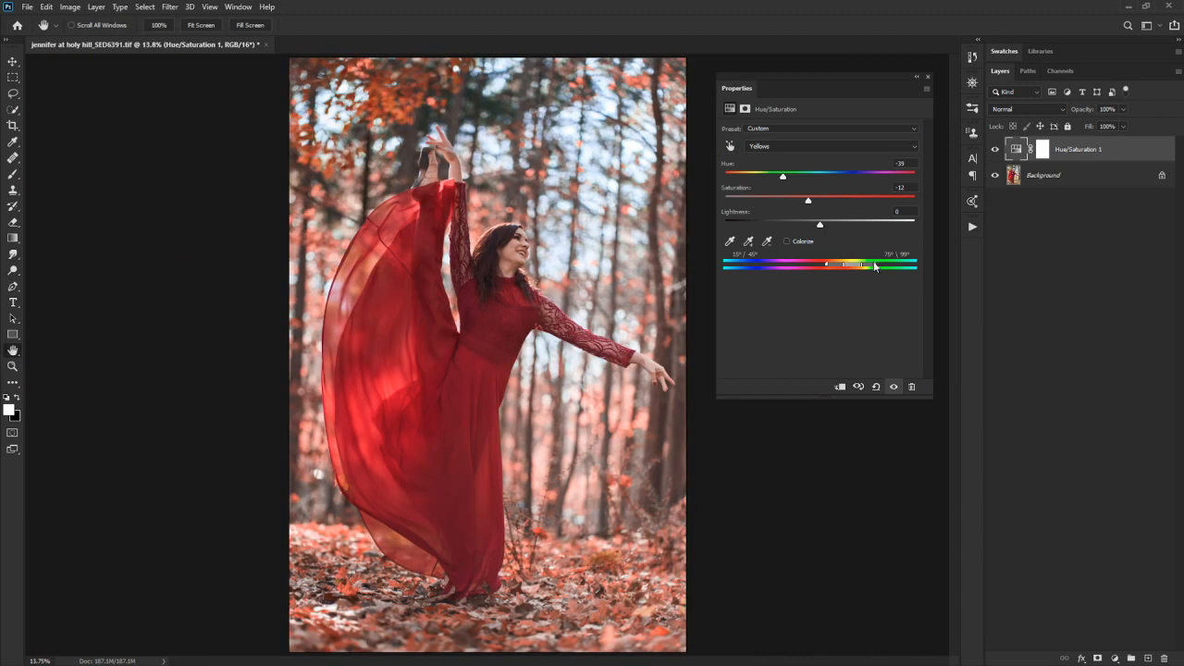
pyautogui.moveTo(875, 266); pyautogui.dragTo(883, 273)
pyautogui.moveTo(826, 268); pyautogui.dragTo(793, 271)
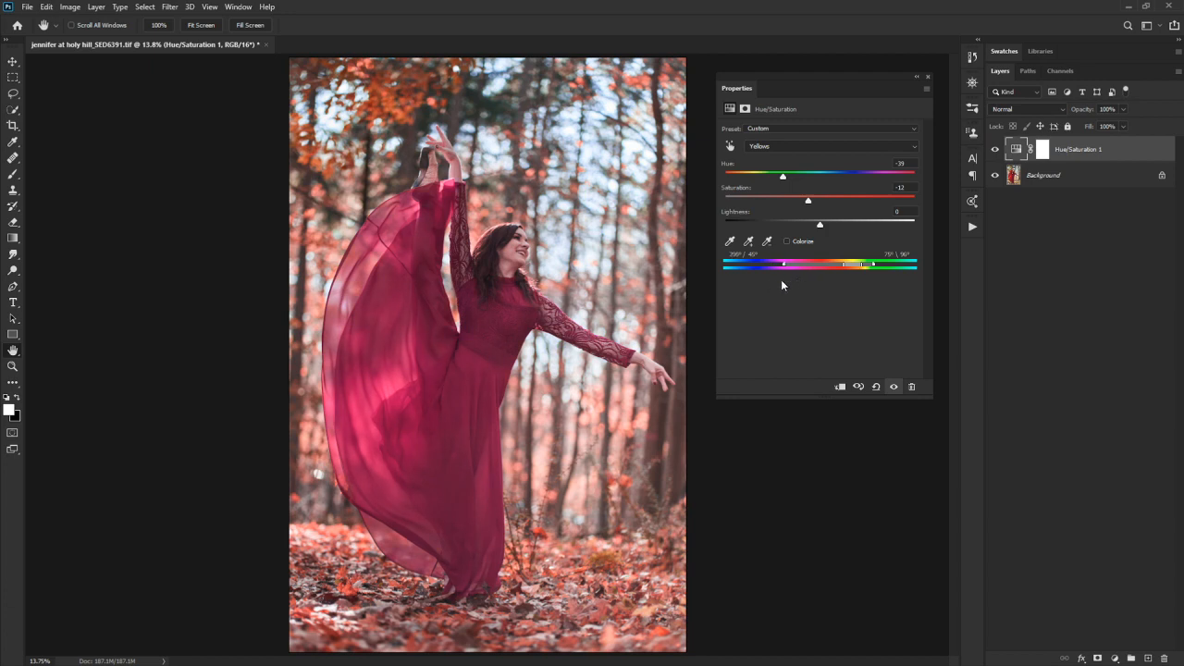
pyautogui.moveTo(781, 285); pyautogui.dragTo(829, 297)
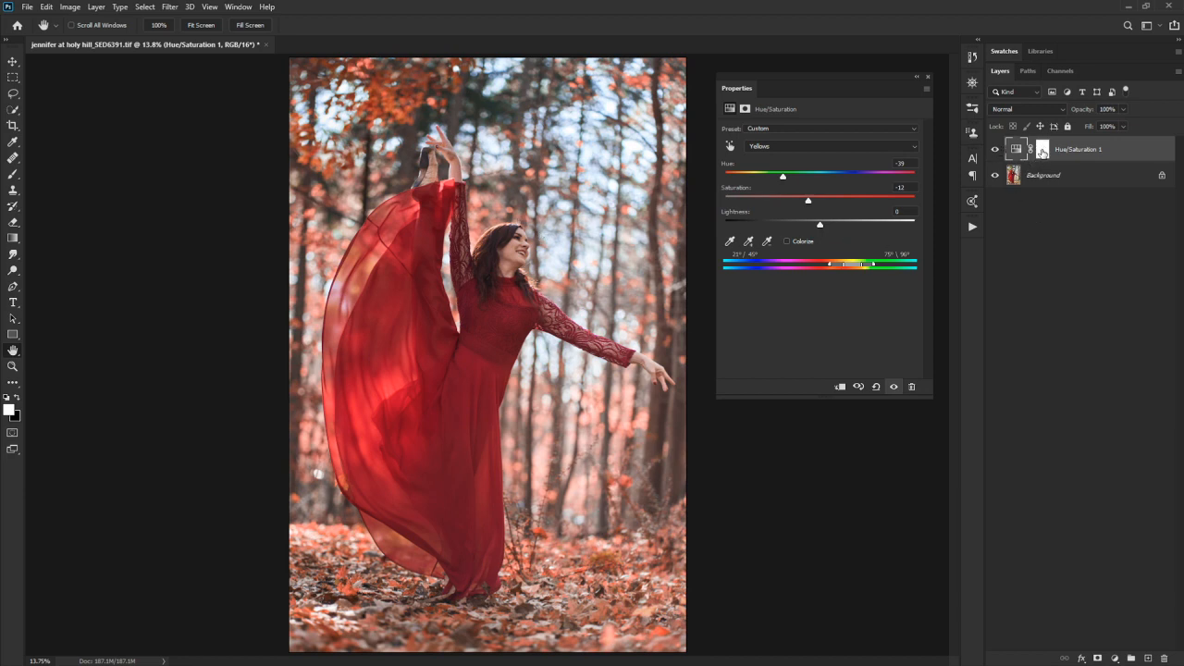
# - Paint the Hue/Saturation layer mask with a soft black brush over the woman and the trees around her
pyautogui.click(1042, 151)
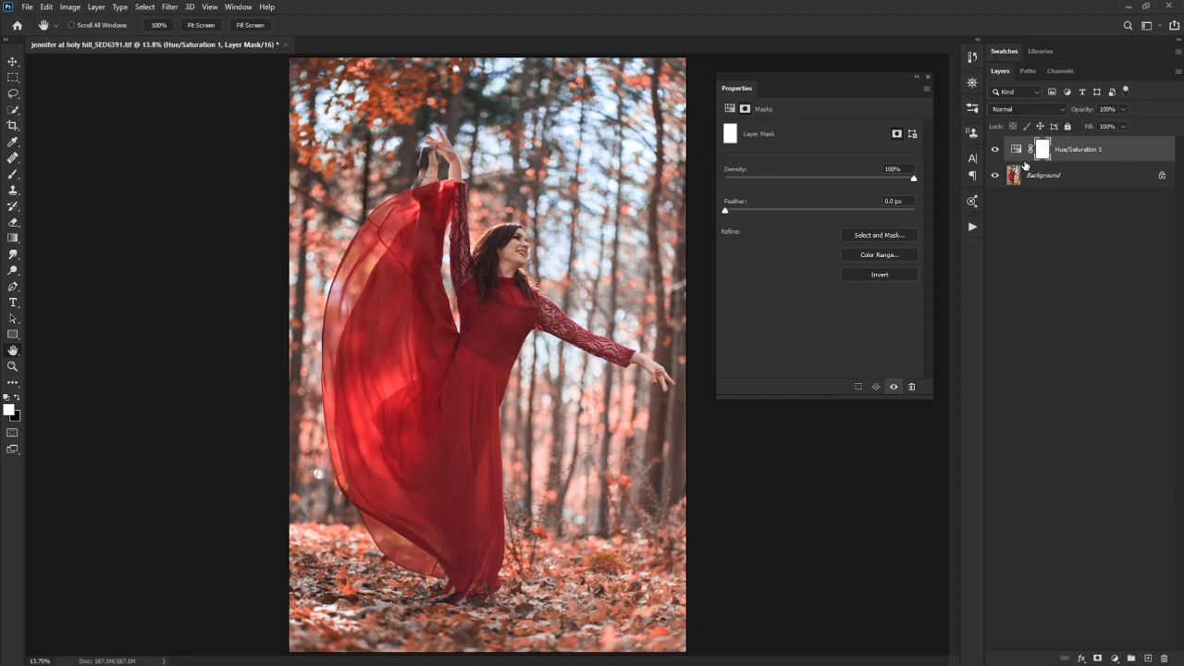
pyautogui.click(13, 175)
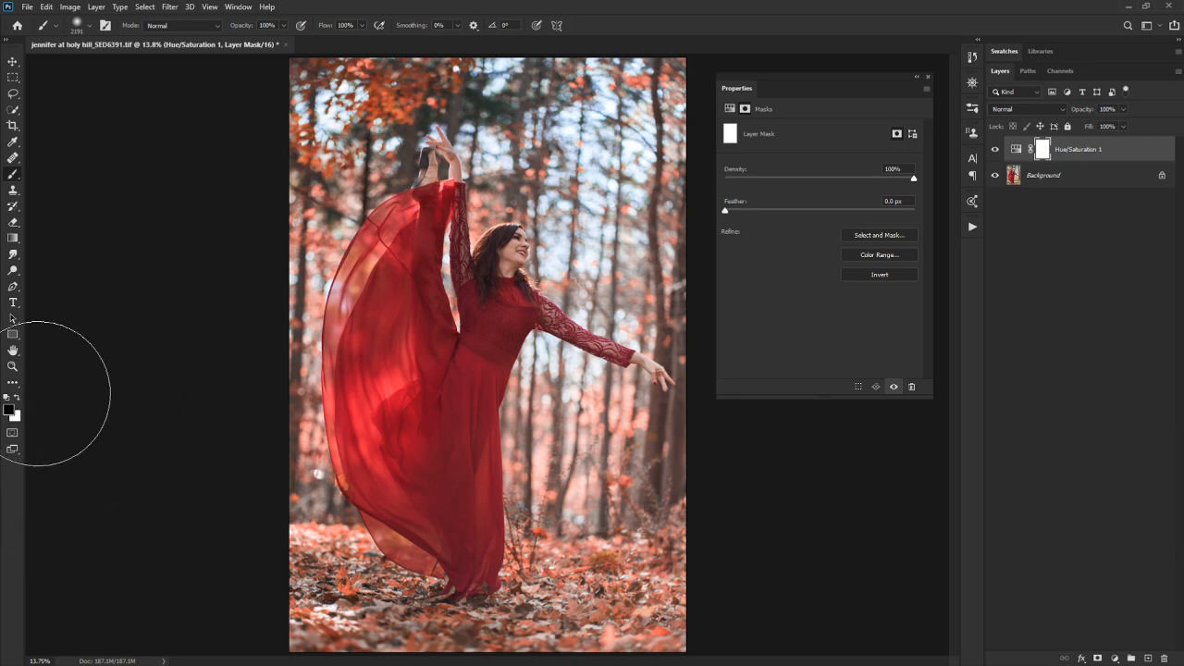
pyautogui.press('x')
pyautogui.press('x')
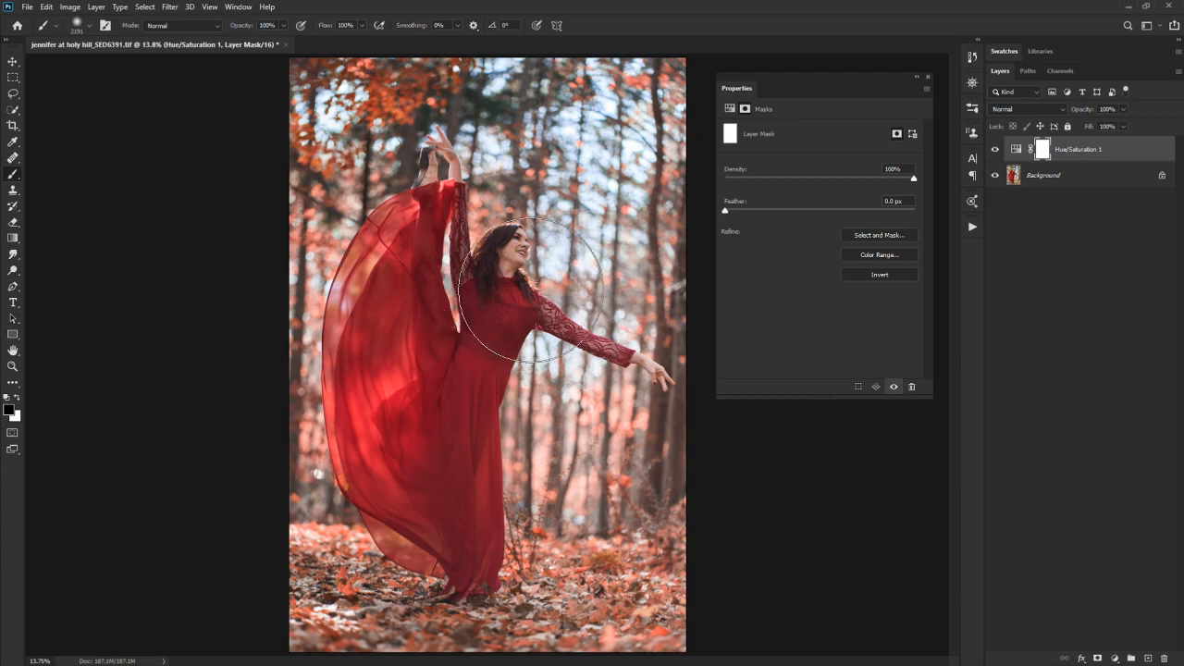
pyautogui.moveTo(530, 290)
pyautogui.mouseDown()
pyautogui.moveTo(496, 292)
pyautogui.moveTo(480, 316)
pyautogui.moveTo(492, 304)
pyautogui.mouseUp()
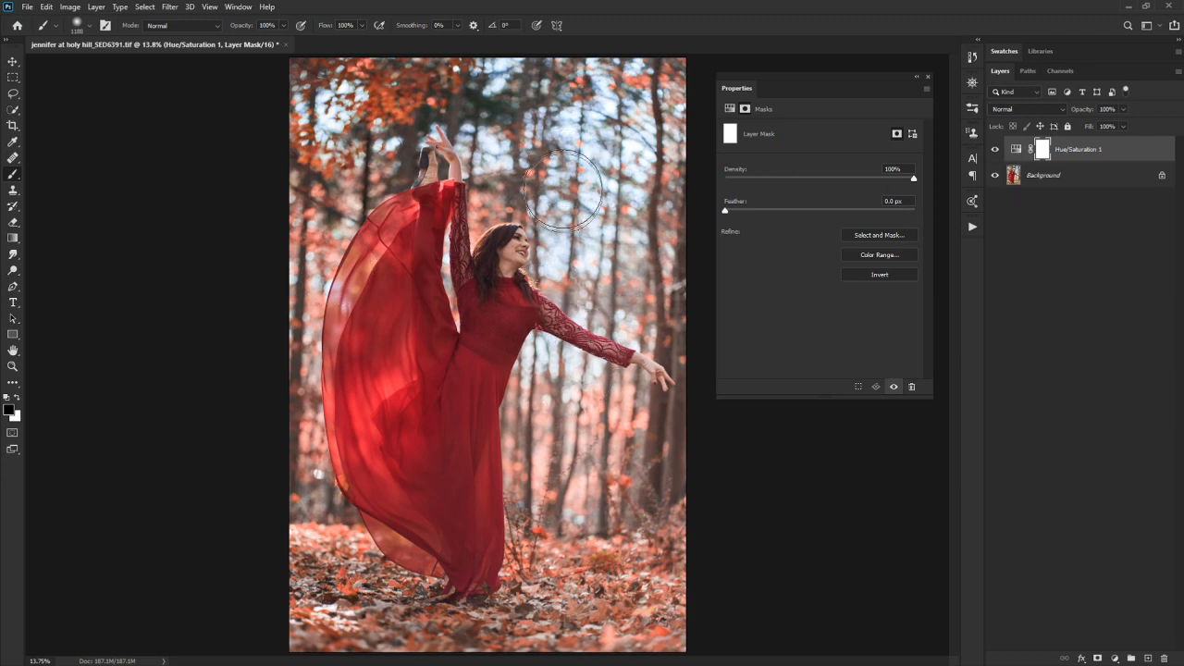
pyautogui.moveTo(534, 163)
pyautogui.mouseDown()
pyautogui.moveTo(572, 147)
pyautogui.moveTo(563, 169)
pyautogui.moveTo(581, 179)
pyautogui.moveTo(606, 229)
pyautogui.mouseUp()
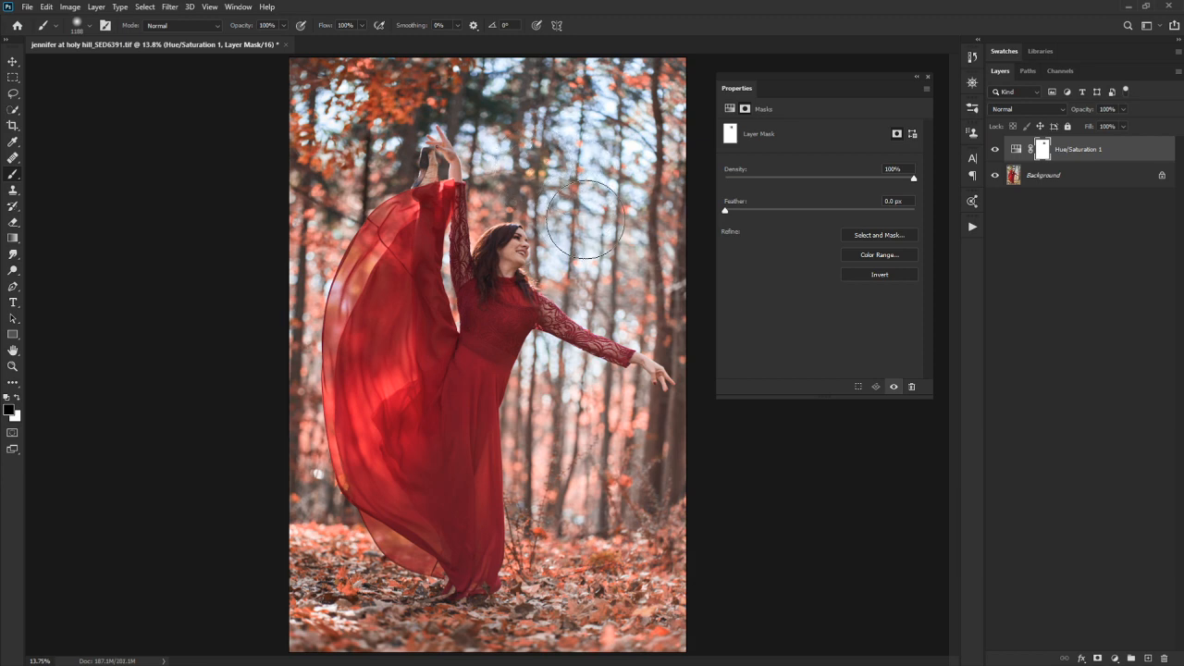
pyautogui.moveTo(541, 374)
pyautogui.mouseDown()
pyautogui.moveTo(516, 465)
pyautogui.moveTo(497, 472)
pyautogui.mouseUp()
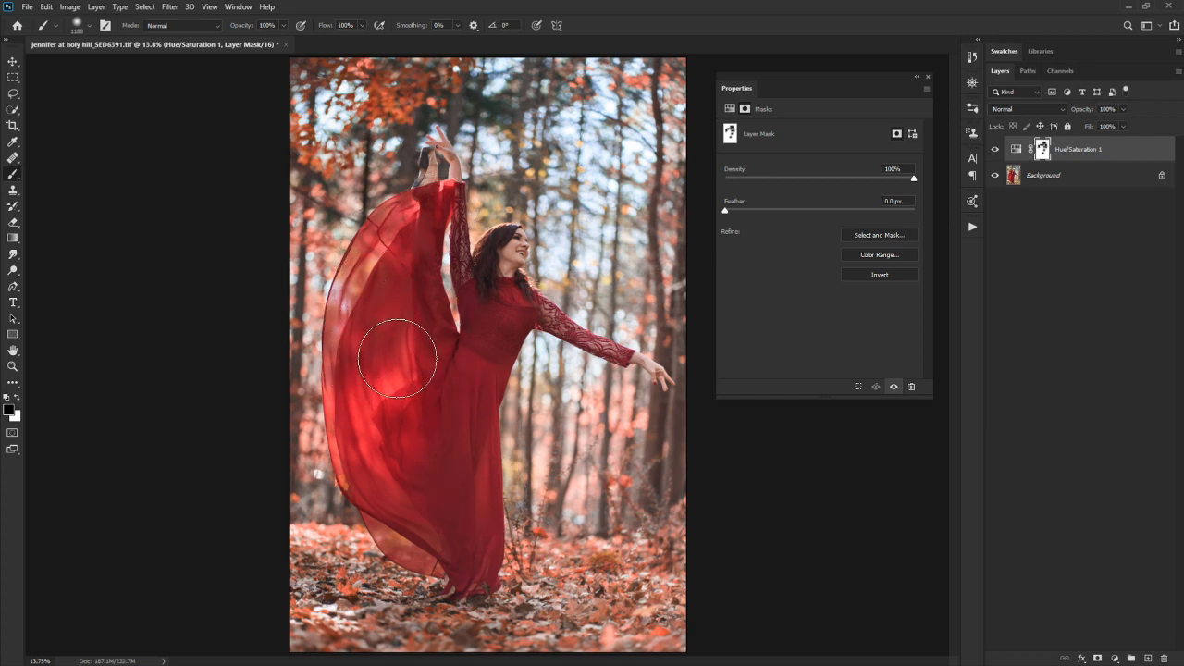
# - Paint black with a larger soft brush on the Hue/Saturation mask over the dress and the trees beside the woman, and inspect the mask alone
pyautogui.moveTo(404, 359)
pyautogui.mouseDown()
pyautogui.moveTo(444, 367)
pyautogui.moveTo(433, 367)
pyautogui.mouseUp()
pyautogui.moveTo(400, 427)
pyautogui.mouseDown()
pyautogui.moveTo(419, 404)
pyautogui.moveTo(383, 430)
pyautogui.moveTo(547, 418)
pyautogui.moveTo(499, 428)
pyautogui.mouseUp()
pyautogui.moveTo(557, 394)
pyautogui.mouseDown()
pyautogui.moveTo(549, 246)
pyautogui.moveTo(607, 243)
pyautogui.moveTo(558, 284)
pyautogui.mouseUp()
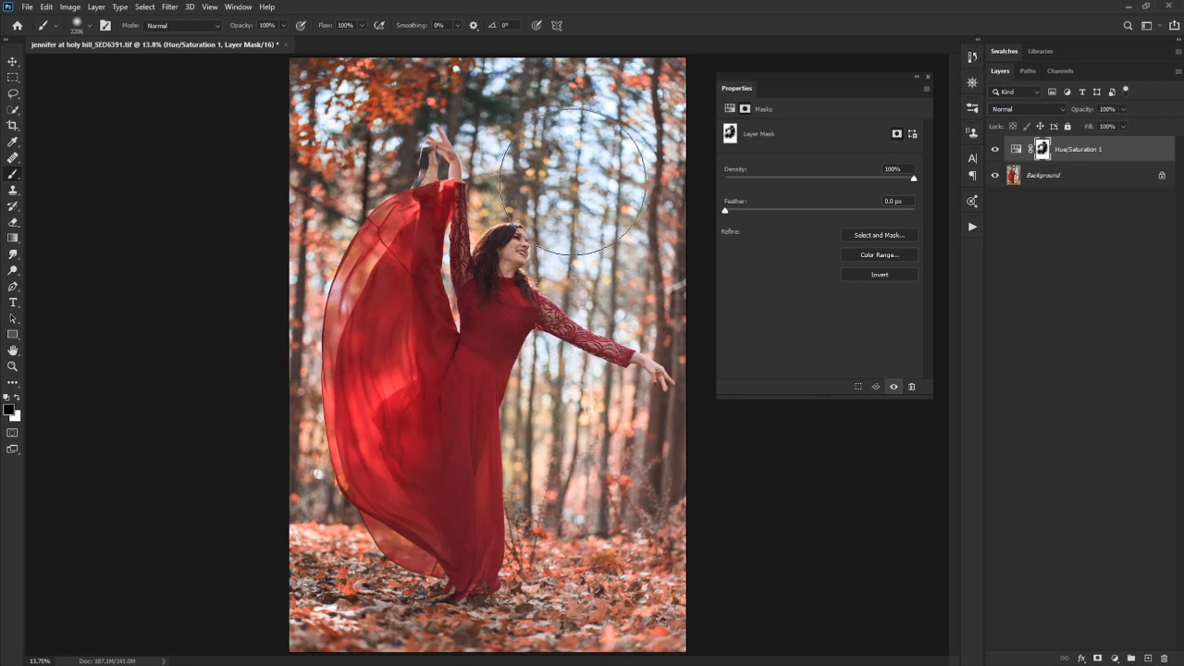
pyautogui.moveTo(576, 203); pyautogui.dragTo(533, 203)
pyautogui.keyDown('alt'); pyautogui.click(1043, 153); pyautogui.keyUp('alt')
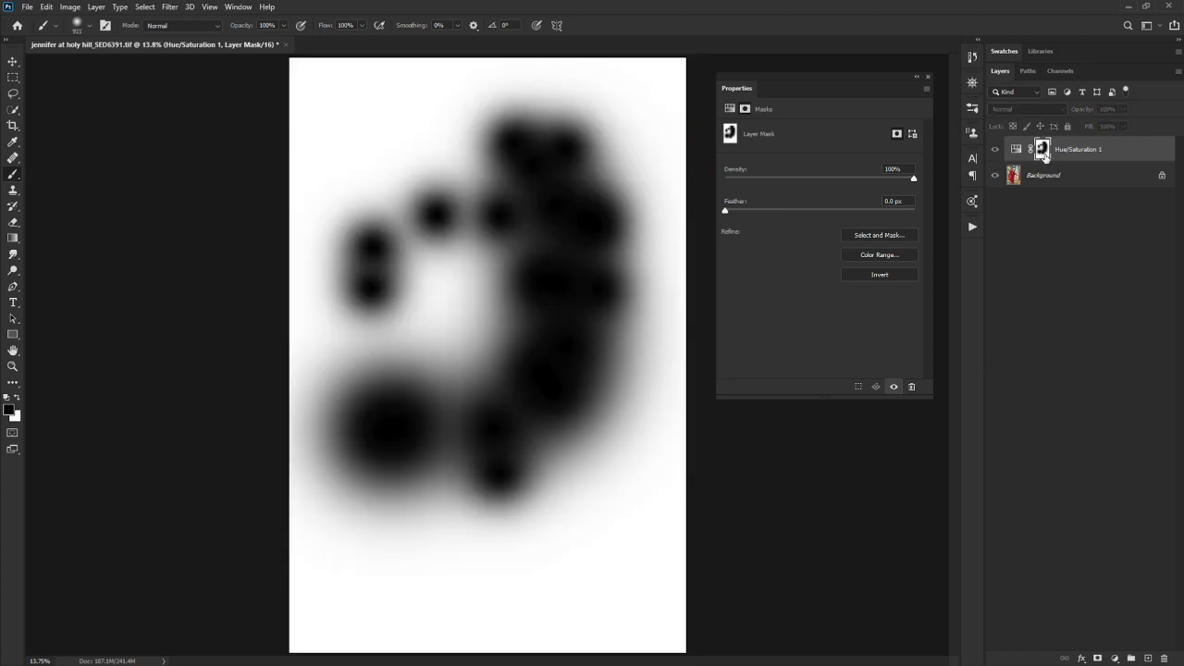
pyautogui.keyDown('alt'); pyautogui.click(1041, 151); pyautogui.keyUp('alt')
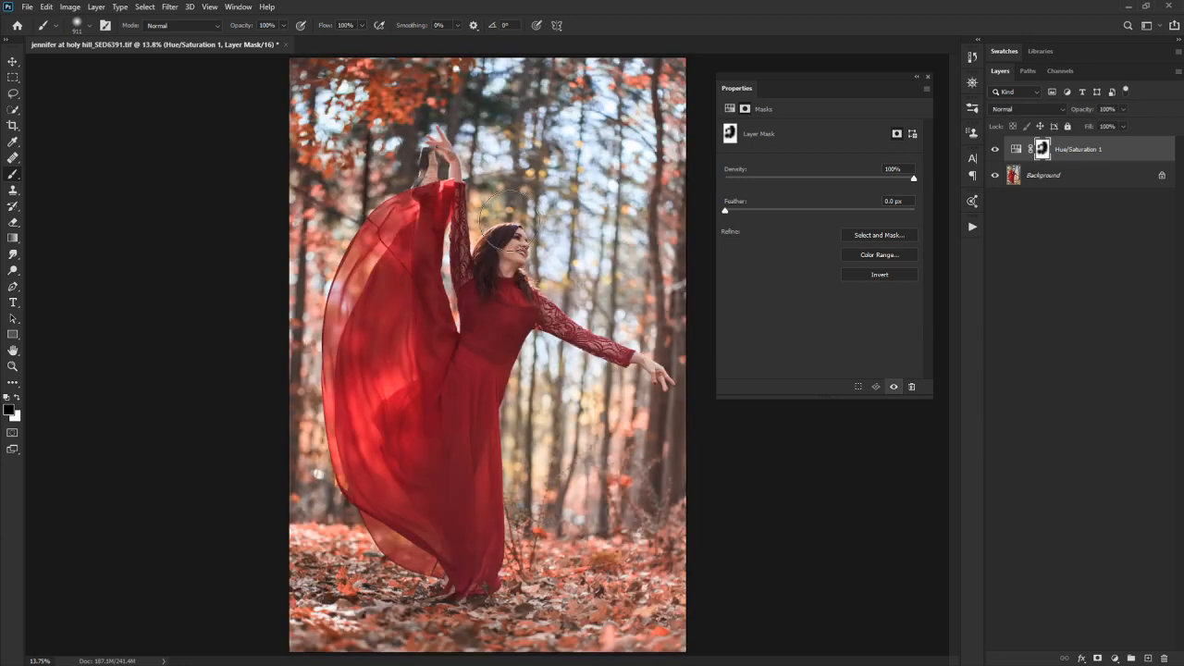
# - Set the brush opacity to 50% and paint white on the mask over the trees beside the woman, checking the mask by itself
pyautogui.moveTo(246, 27); pyautogui.dragTo(215, 63)
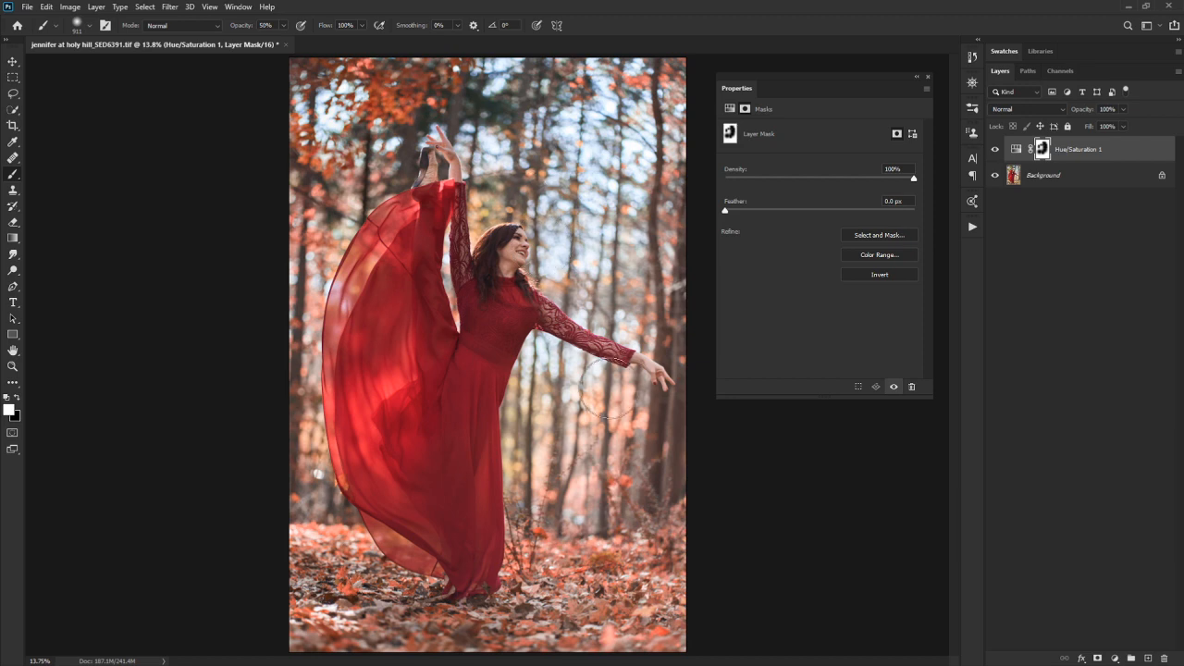
pyautogui.keyDown('alt'); pyautogui.click(1041, 149); pyautogui.keyUp('alt')
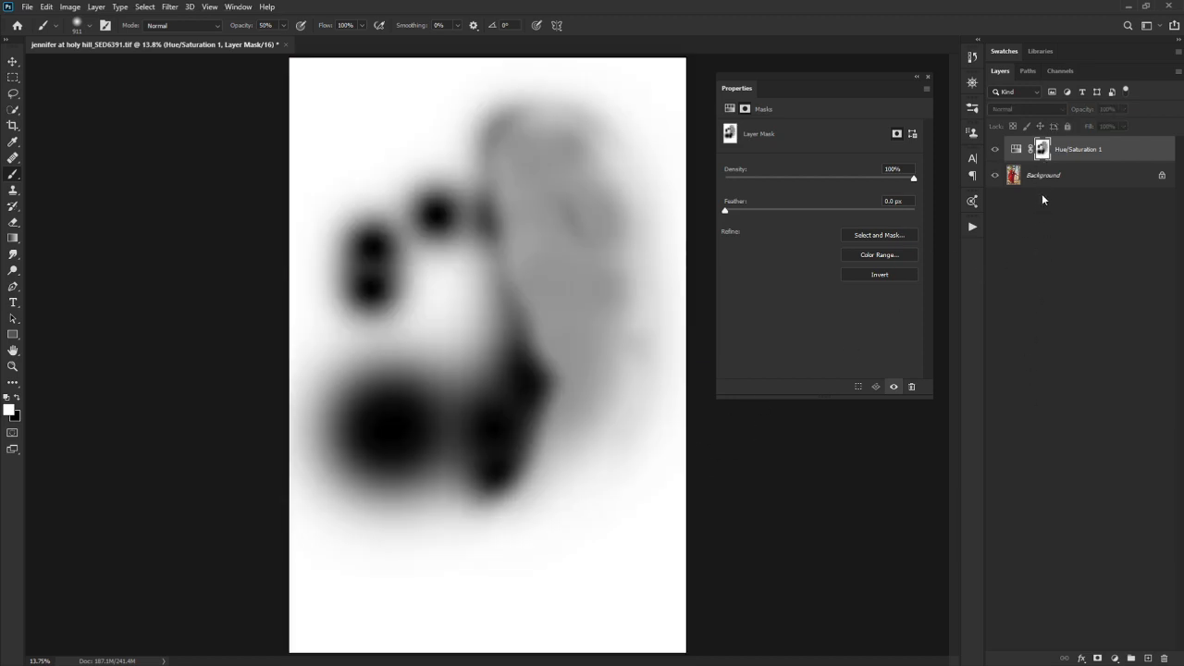
pyautogui.keyDown('alt'); pyautogui.click(1041, 150); pyautogui.keyUp('alt')
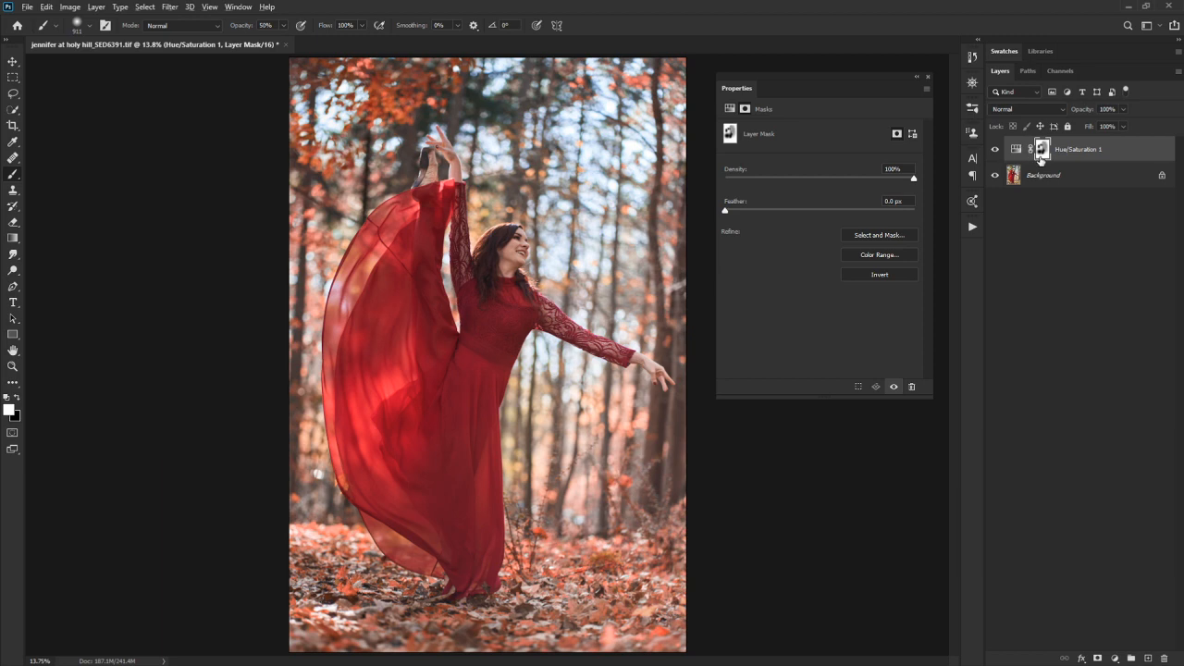
# - Try another 50% white stroke over the gray area of the displayed mask, undo it, and return to the photo view
pyautogui.keyDown('alt'); pyautogui.click(1042, 151); pyautogui.keyUp('alt')
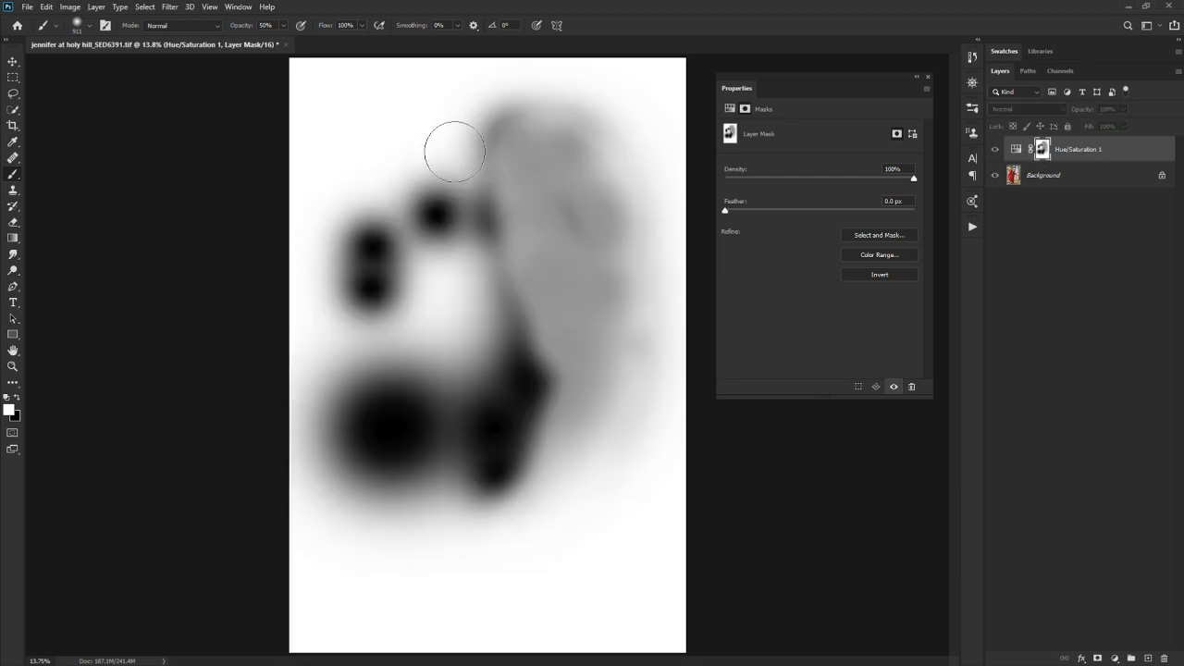
pyautogui.moveTo(454, 150)
pyautogui.mouseDown()
pyautogui.moveTo(511, 185)
pyautogui.moveTo(545, 191)
pyautogui.moveTo(520, 205)
pyautogui.moveTo(514, 248)
pyautogui.moveTo(569, 267)
pyautogui.moveTo(530, 309)
pyautogui.moveTo(557, 327)
pyautogui.moveTo(550, 373)
pyautogui.moveTo(560, 401)
pyautogui.mouseUp()
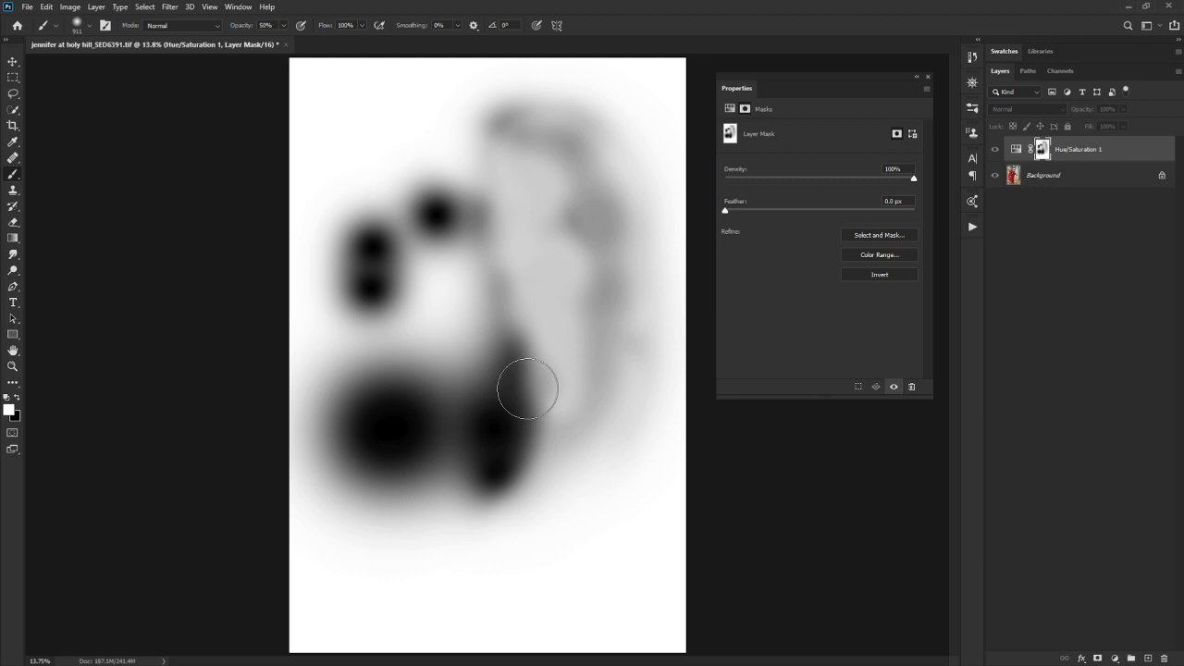
pyautogui.hotkey('ctrl', 'z')
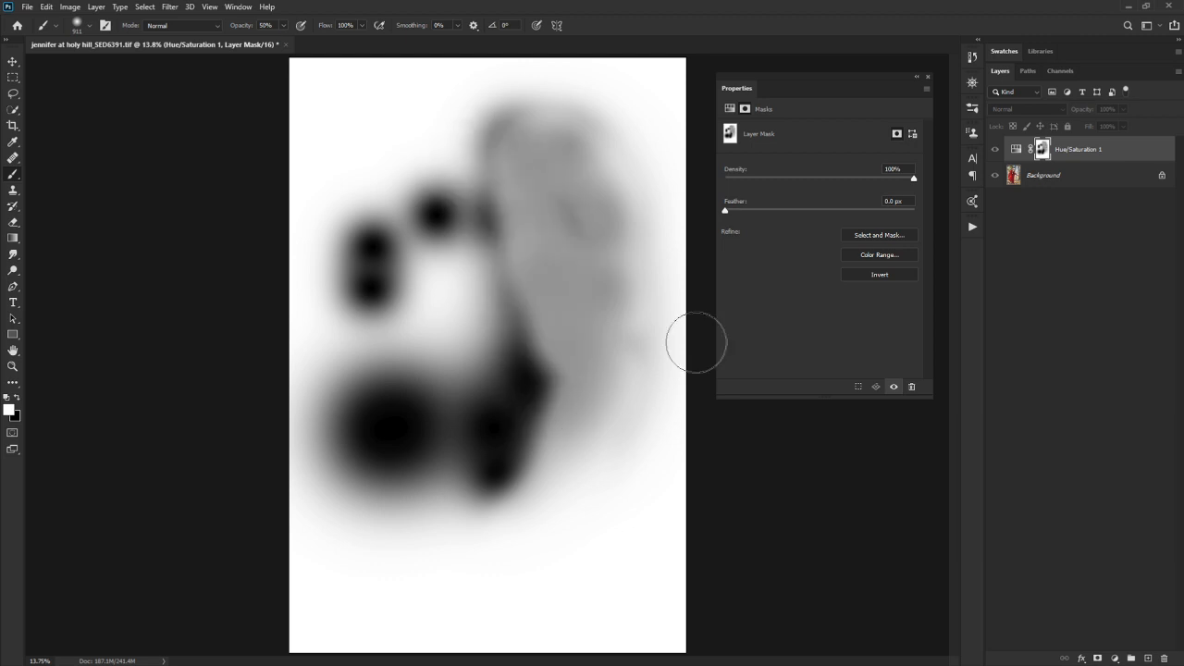
pyautogui.keyDown('alt'); pyautogui.click(1039, 150); pyautogui.keyUp('alt')
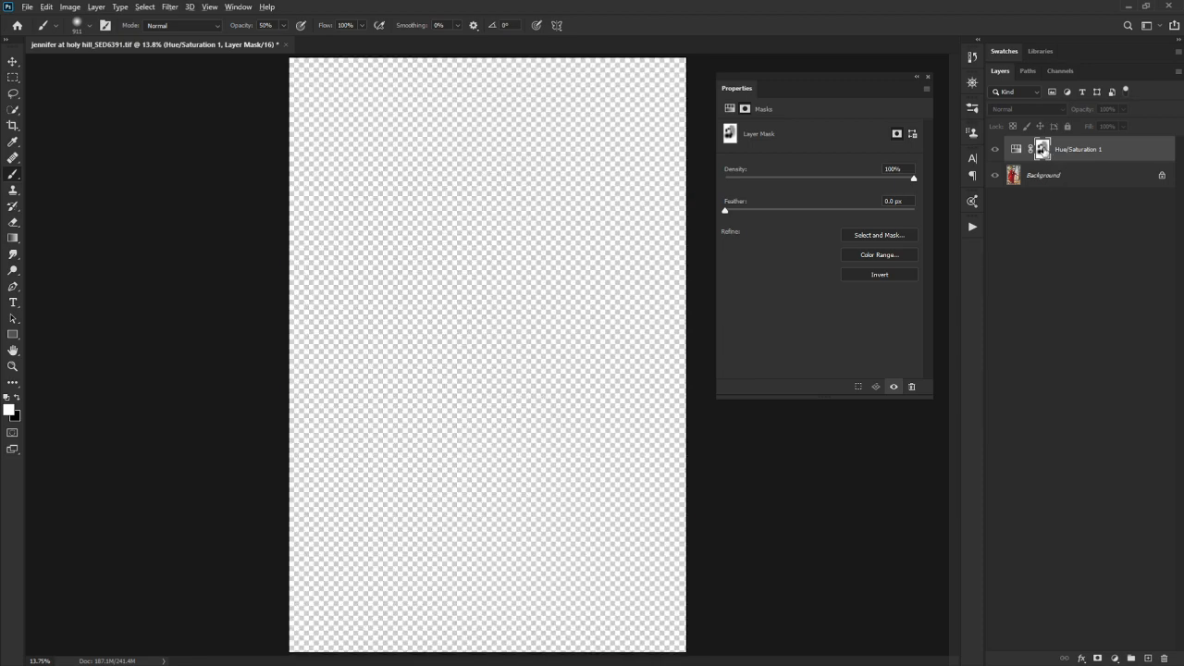
pyautogui.keyDown('alt'); pyautogui.click(1039, 151); pyautogui.keyUp('alt')
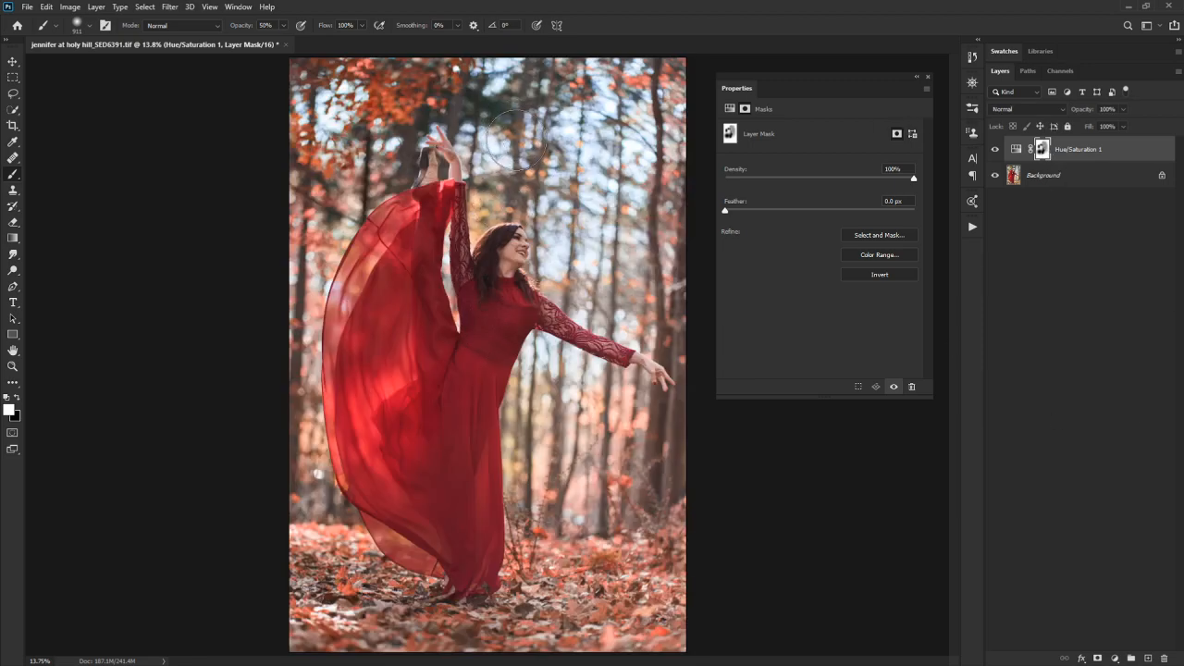
# - Paint black at 50% opacity on the mask to bring back some yellow in the trees
pyautogui.press('x')
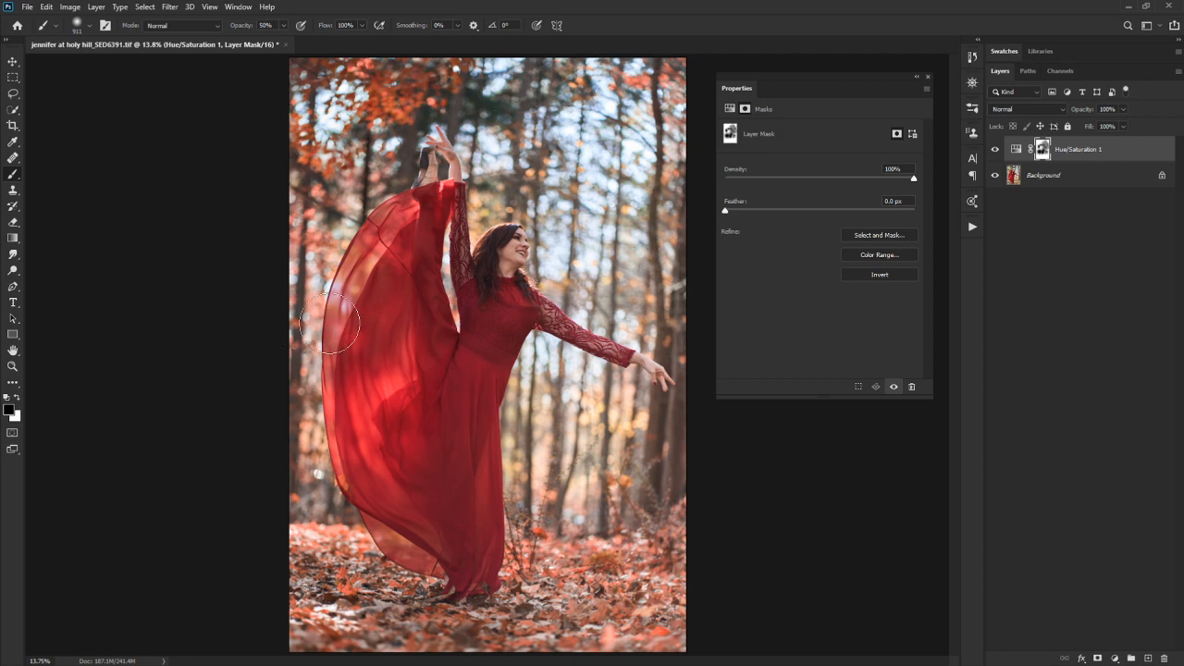
pyautogui.press('x')
# - Add a second Hue/Saturation adjustment layer above the first one
pyautogui.click(1059, 312)
pyautogui.click(1083, 150)
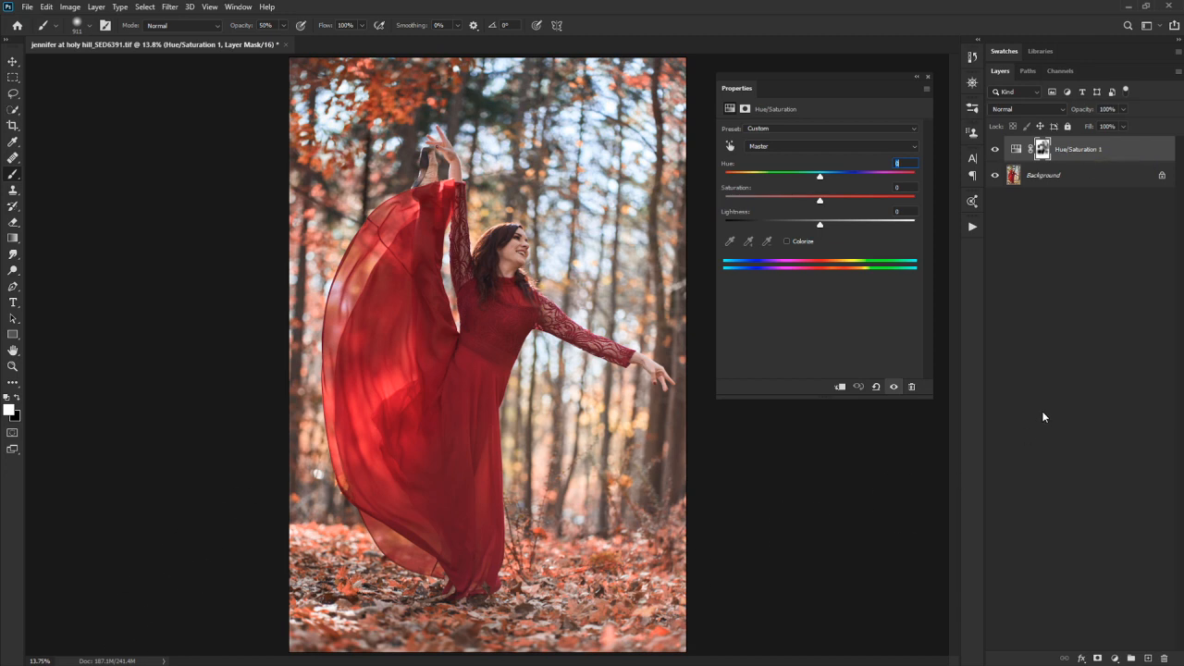
pyautogui.click(1054, 329)
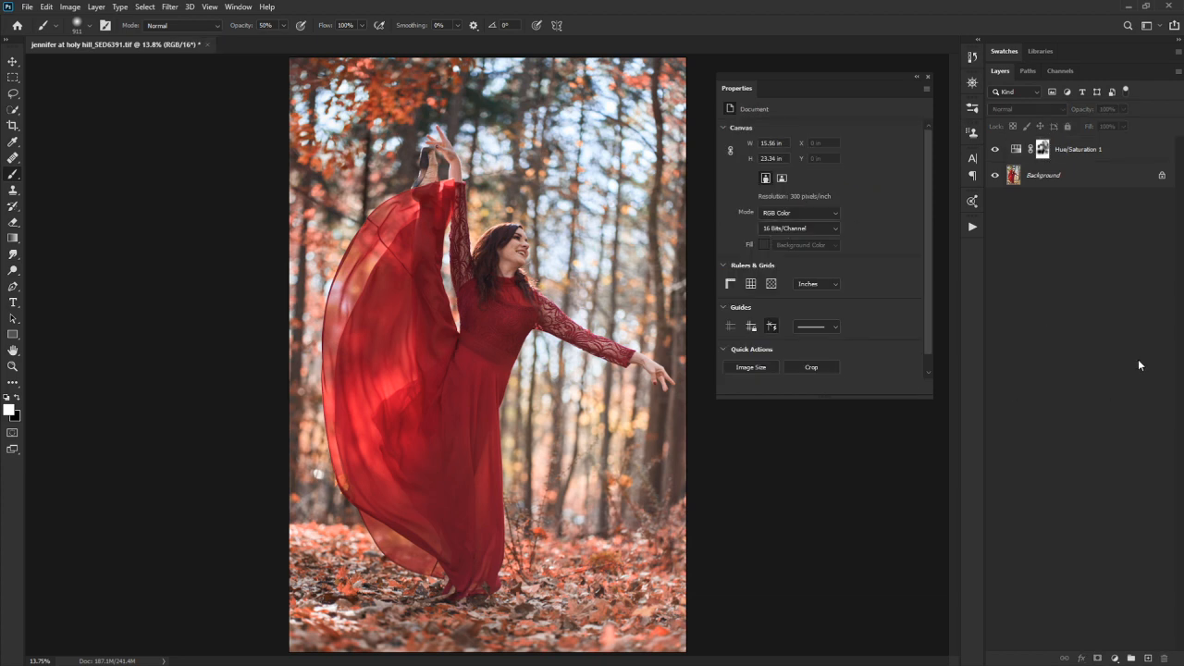
pyautogui.click(1094, 152)
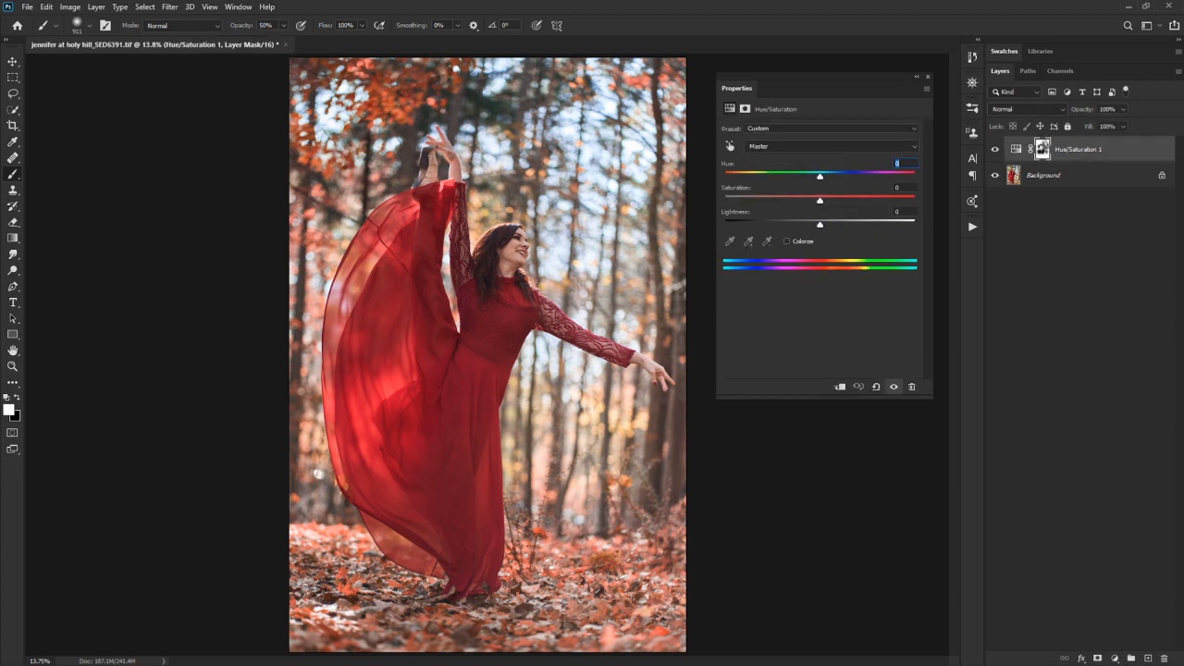
pyautogui.click(1114, 658)
pyautogui.click(1095, 537)
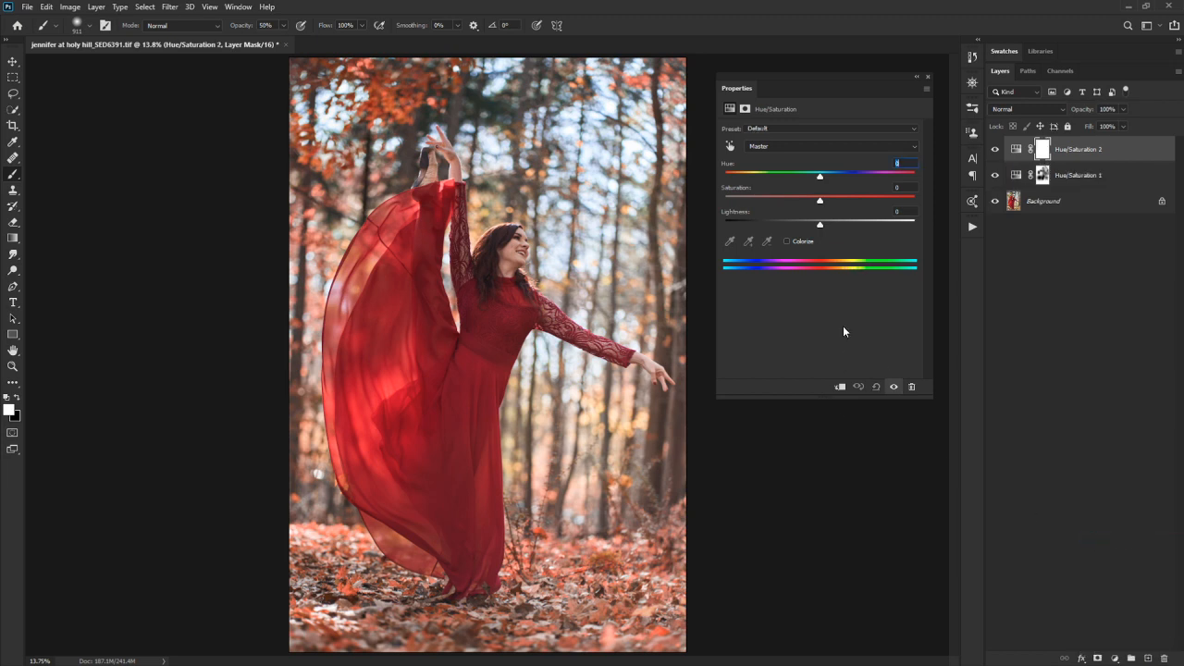
# - Sample the dress in the photo to target the Reds, and set Saturation to -33 and Hue to +21
pyautogui.click(1016, 150)
pyautogui.click(729, 146)
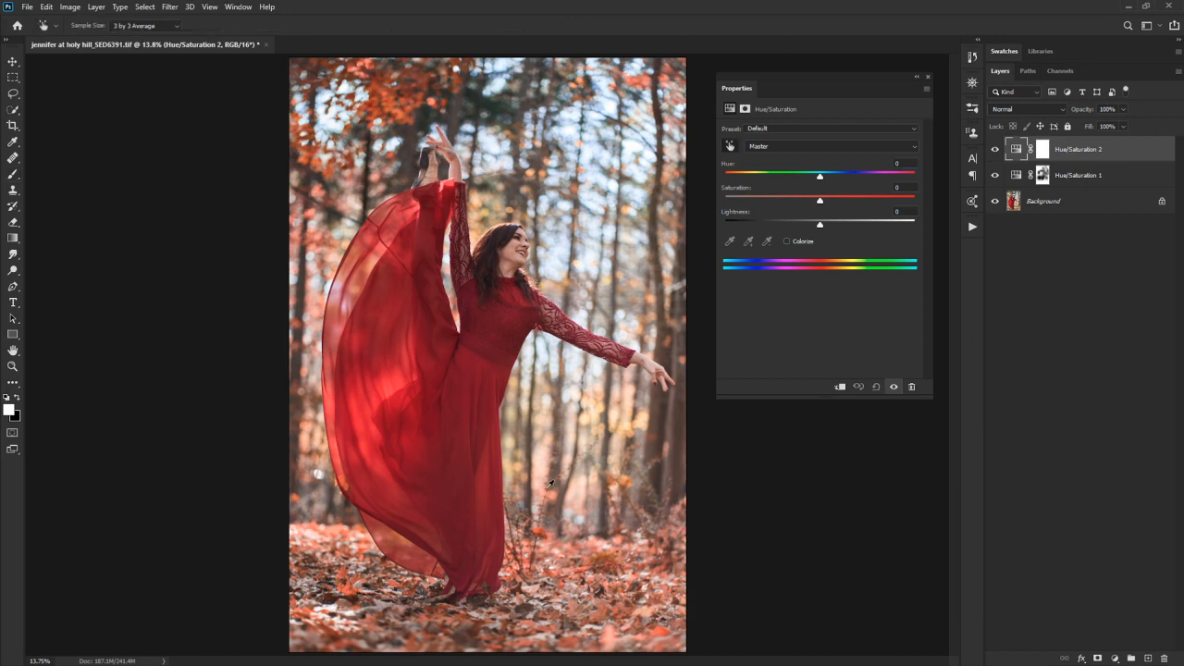
pyautogui.click(484, 344)
pyautogui.moveTo(470, 352); pyautogui.dragTo(449, 379)
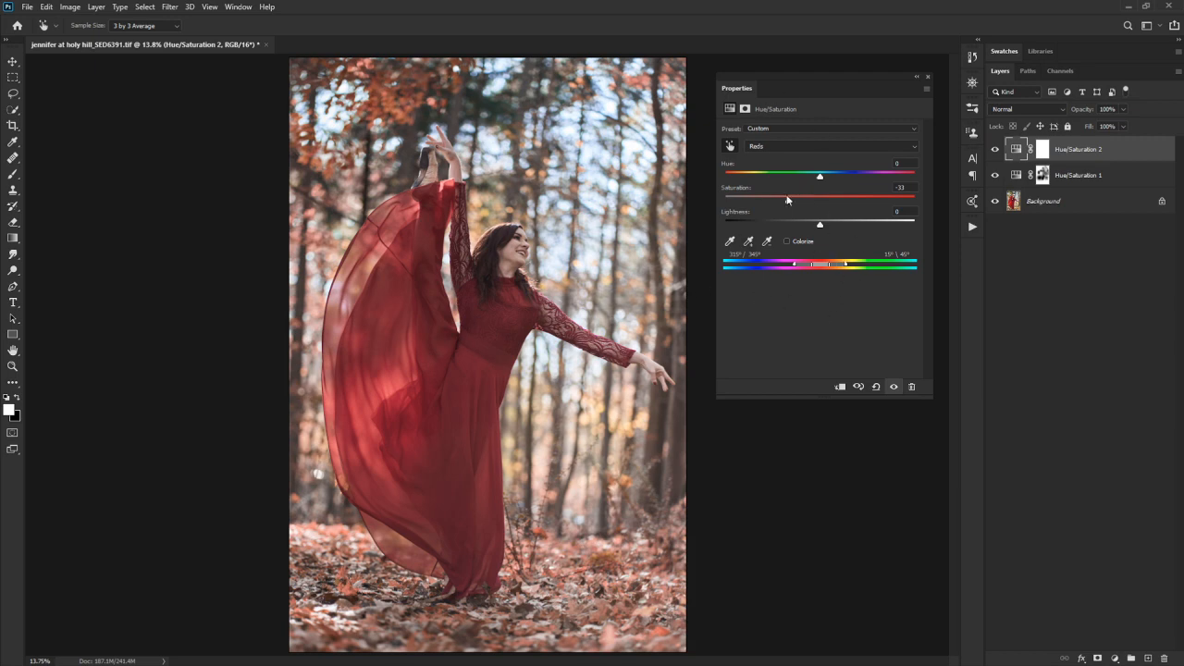
pyautogui.moveTo(810, 186)
pyautogui.mouseDown()
pyautogui.moveTo(840, 199)
pyautogui.moveTo(801, 202)
pyautogui.moveTo(825, 202)
pyautogui.mouseUp()
pyautogui.moveTo(833, 206); pyautogui.dragTo(842, 200)
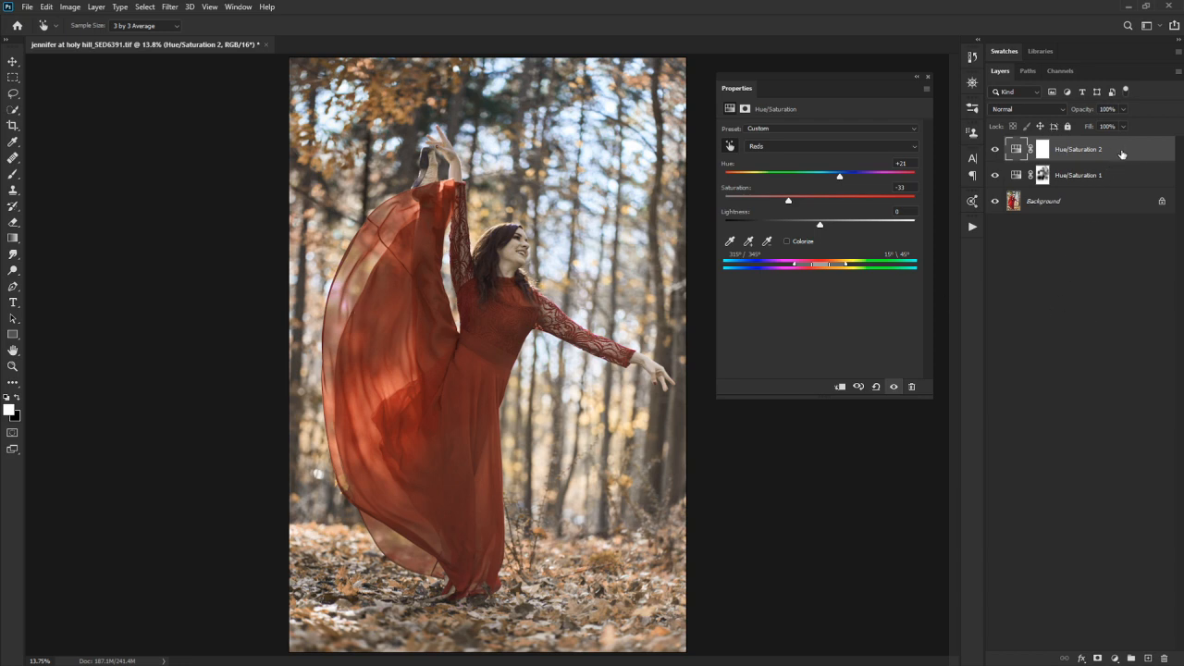
# - Move the Hue/Saturation 2 layer below Hue/Saturation 1 and rename it "dress"
pyautogui.moveTo(1128, 150); pyautogui.dragTo(1120, 189)
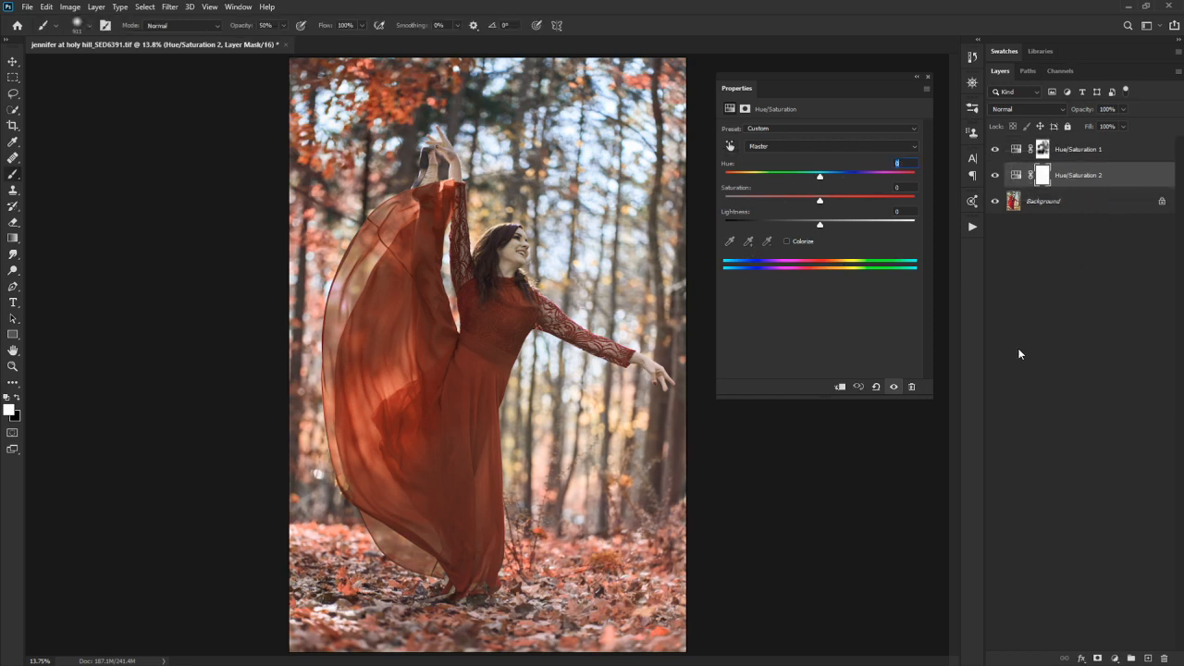
pyautogui.doubleClick(1074, 176)
pyautogui.write('dr')
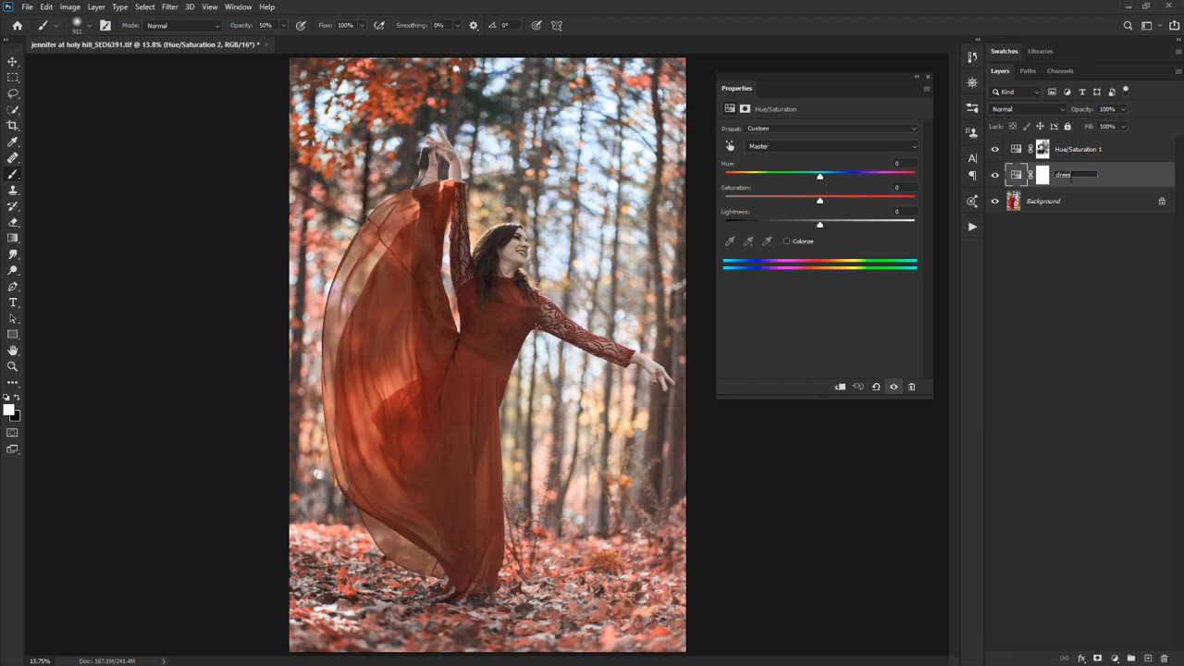
pyautogui.write('ess')
pyautogui.press('Return')
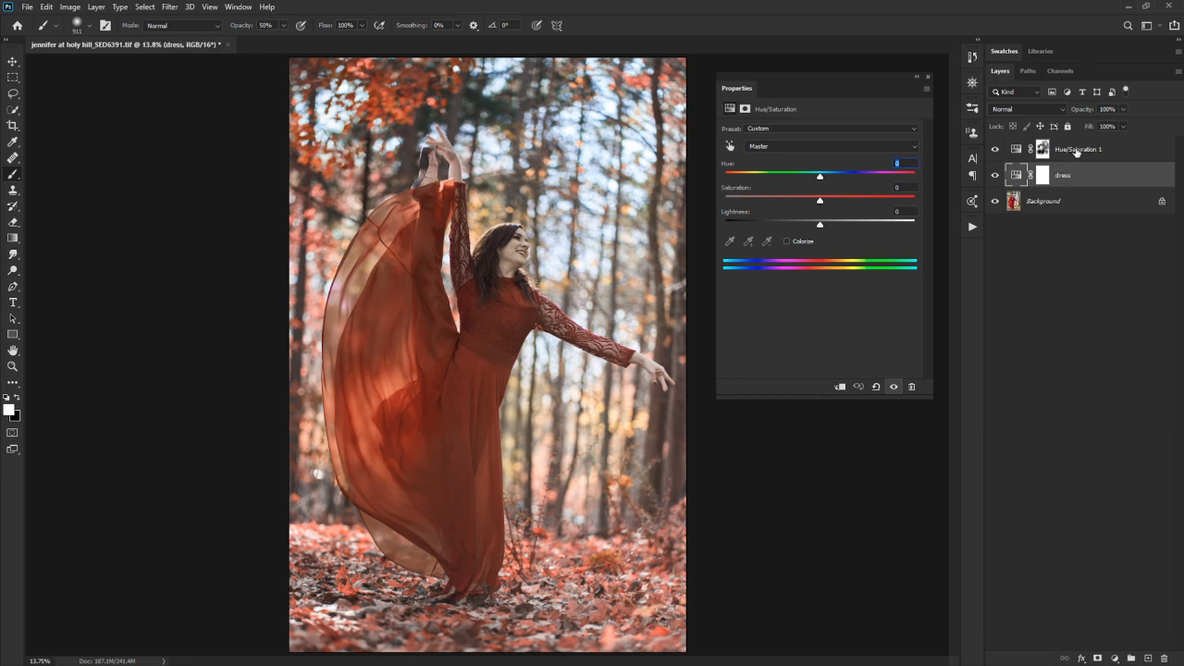
# - Rename the Hue/Saturation 1 layer "leaves"
pyautogui.doubleClick(1075, 150)
pyautogui.write('hair')
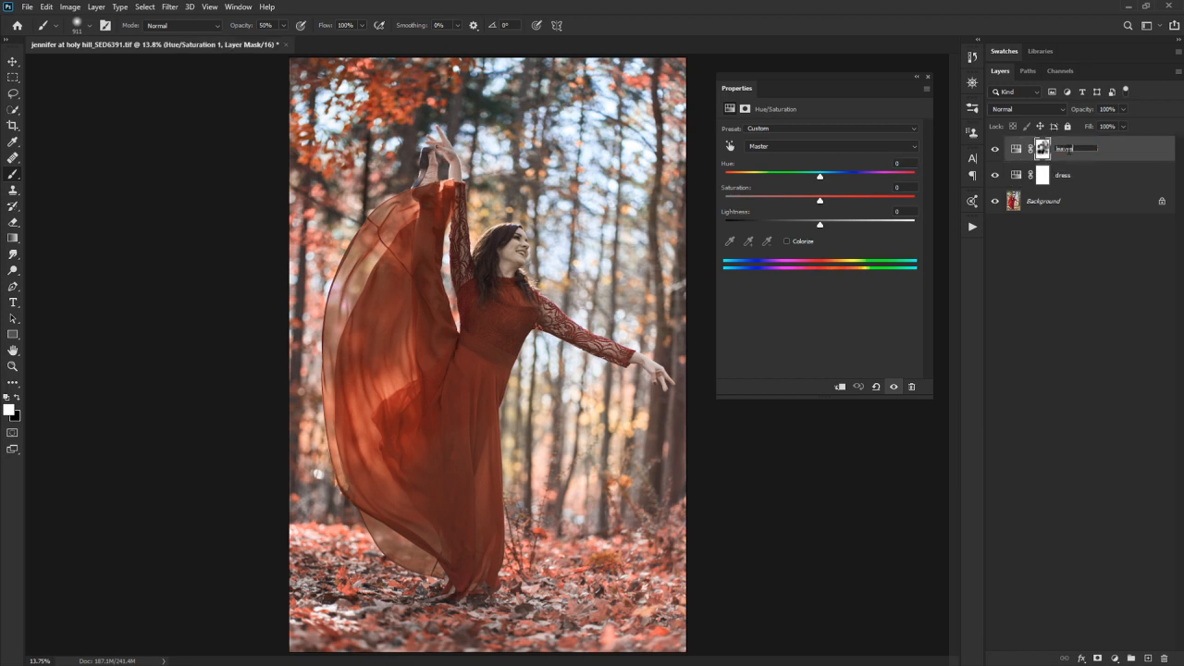
pyautogui.write('aves')
pyautogui.press('Return')
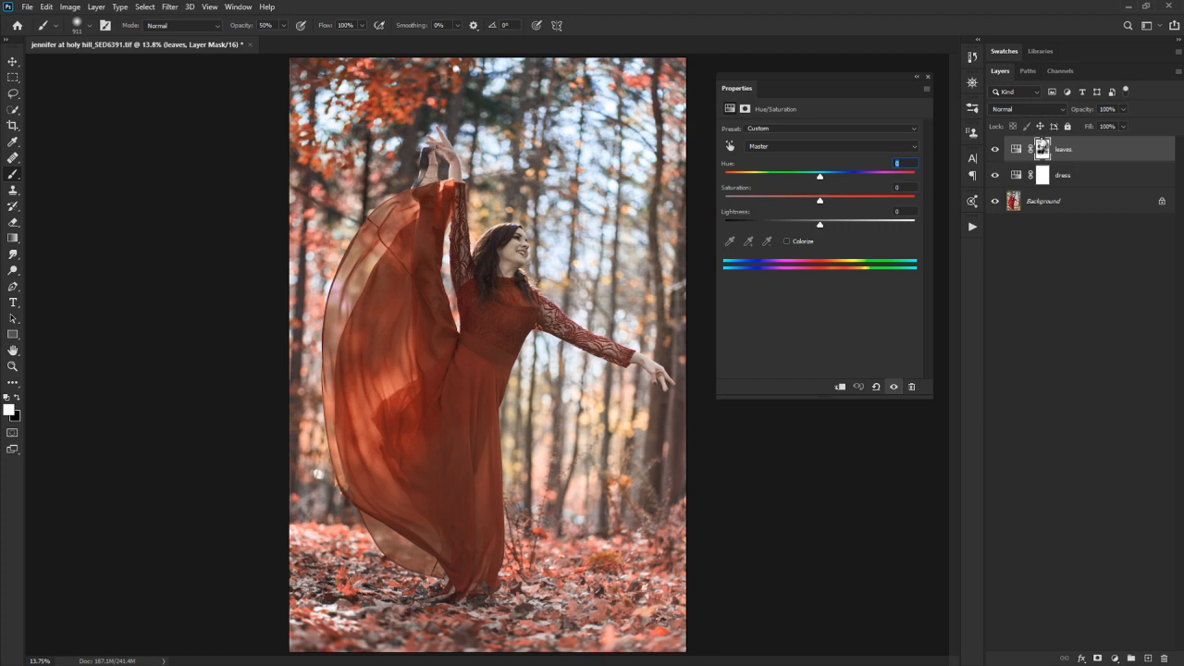
# - Compare the photo with and without the dress adjustment layer
pyautogui.click(1103, 178)
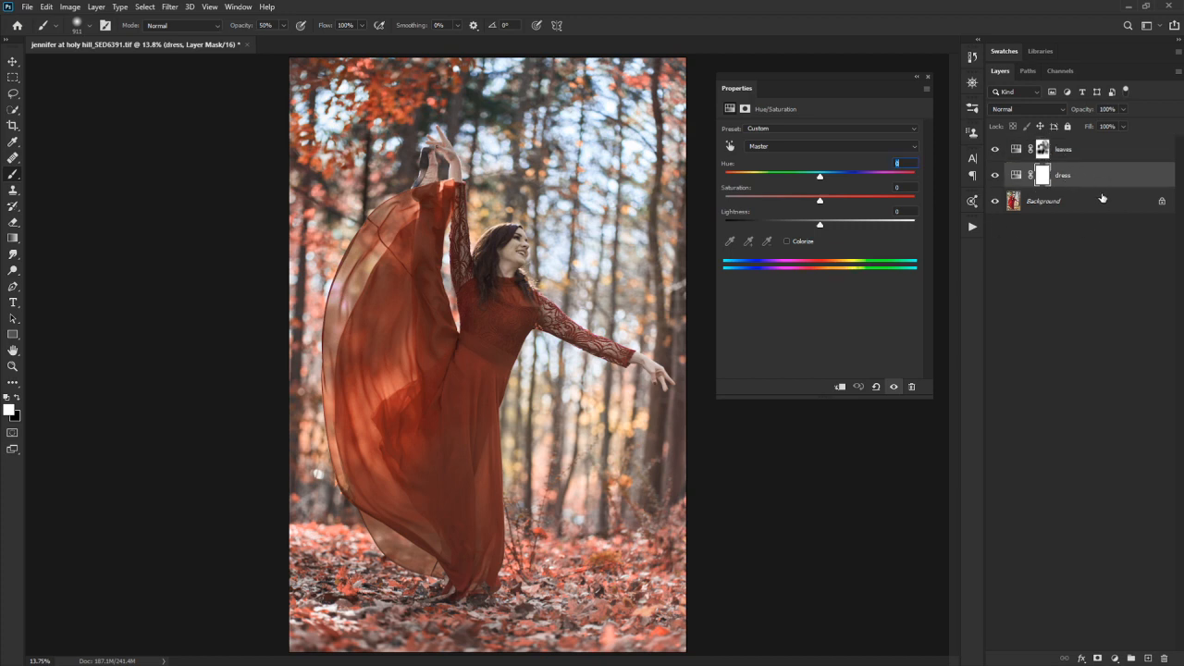
pyautogui.click(994, 176)
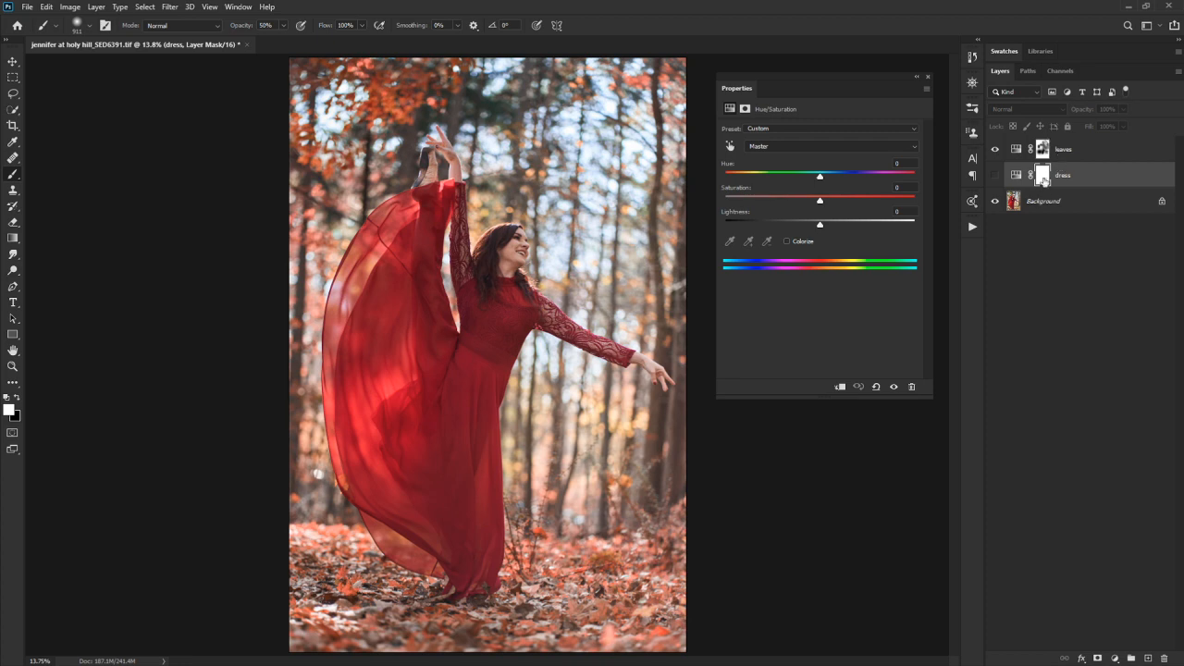
pyautogui.click(994, 175)
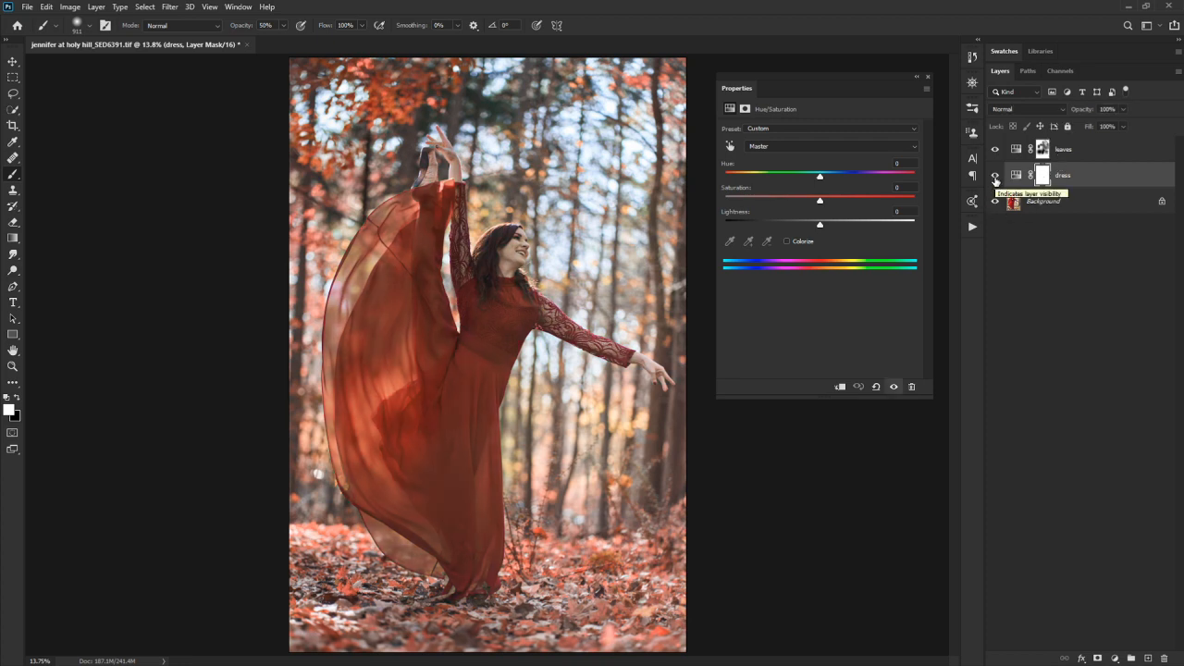
pyautogui.click(995, 178)
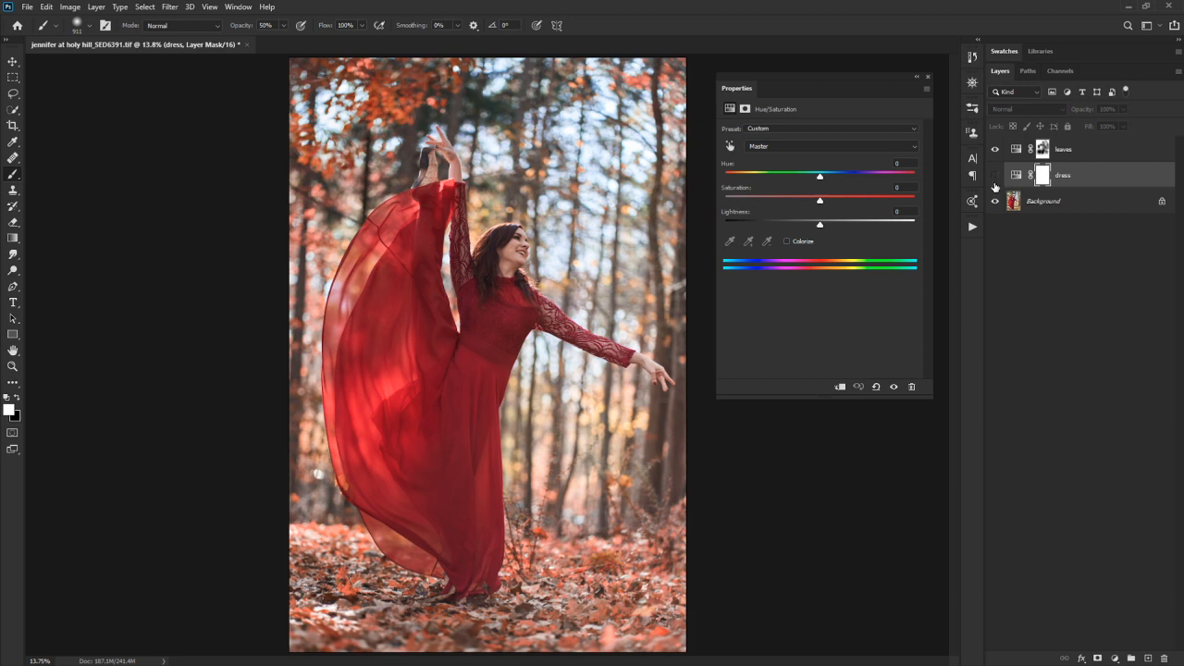
pyautogui.click(995, 178)
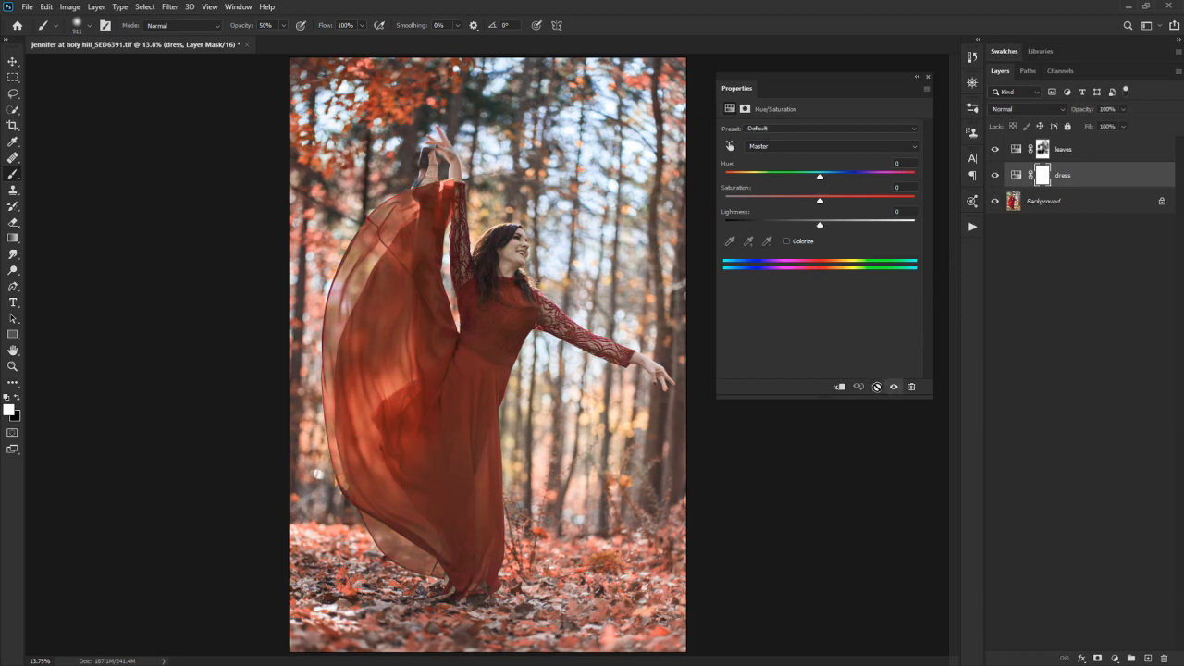
# - Reset the dress adjustment and set its Reds to Hue -39, Saturation -11 and Lightness +3
pyautogui.click(876, 386)
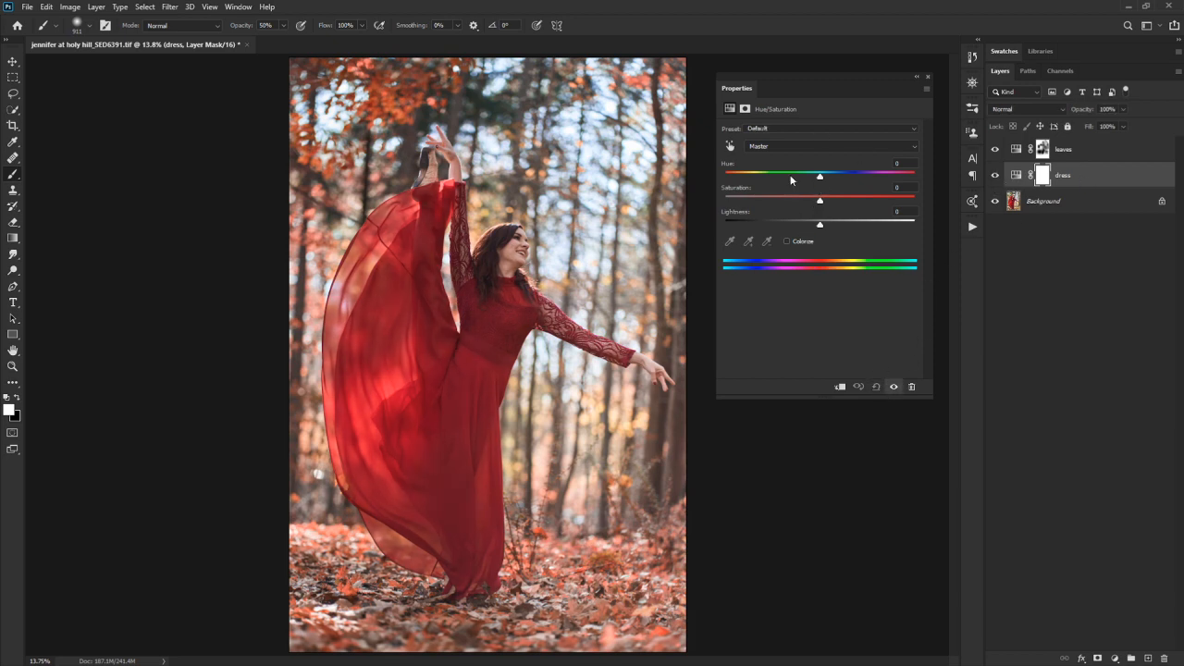
pyautogui.click(759, 146)
pyautogui.click(767, 162)
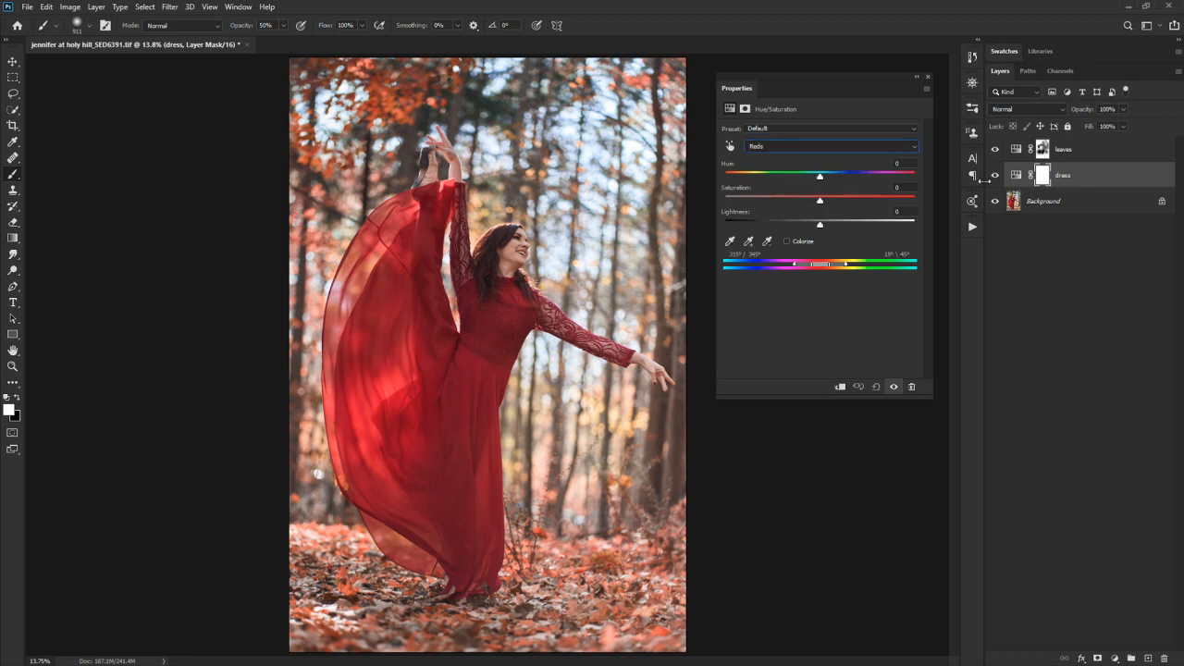
pyautogui.moveTo(821, 181); pyautogui.dragTo(781, 190)
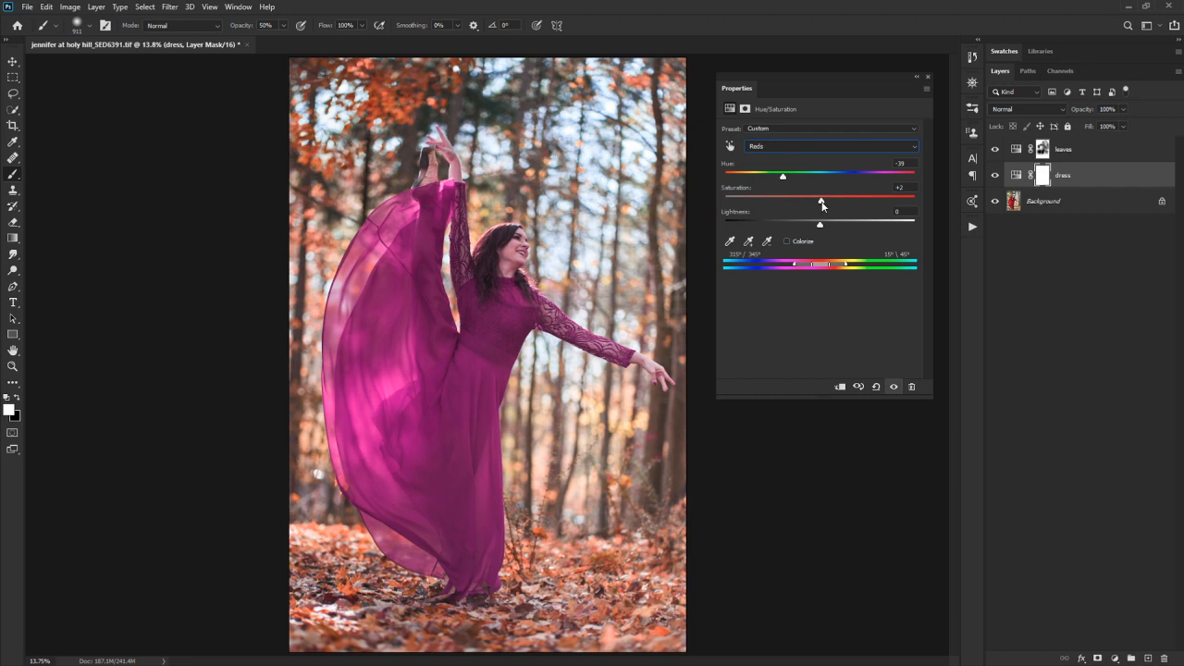
pyautogui.moveTo(822, 206); pyautogui.dragTo(824, 230)
# - Set the brush opacity to 100% and paint black on the dress layer mask over the woman's face, hair and neck
pyautogui.scroll(3, 555, 163)
pyautogui.scroll(4, 541, 211)
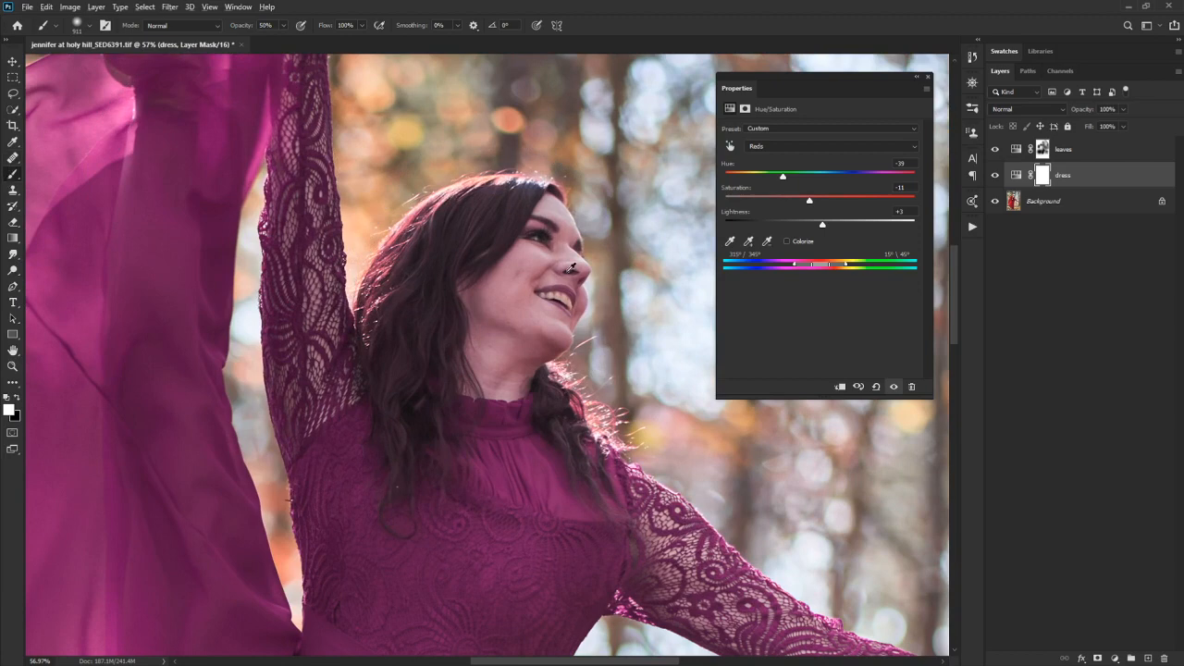
pyautogui.moveTo(566, 271)
pyautogui.mouseDown()
pyautogui.moveTo(533, 289)
pyautogui.moveTo(473, 288)
pyautogui.mouseUp()
pyautogui.moveTo(241, 27); pyautogui.dragTo(296, 27)
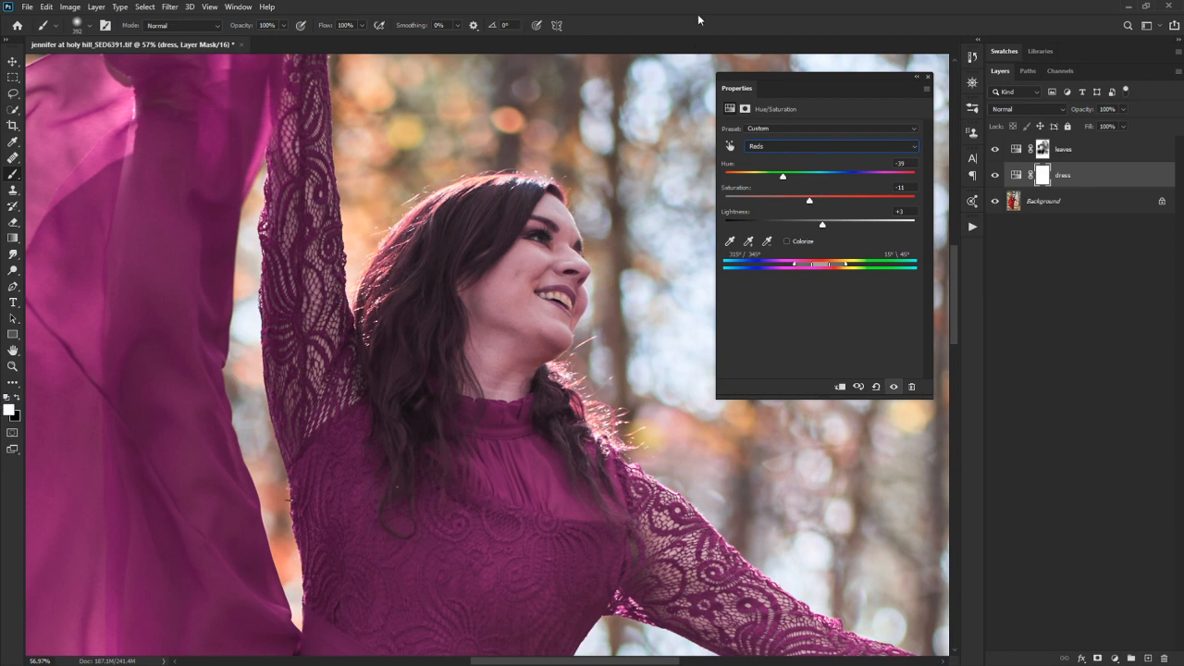
pyautogui.click(18, 399)
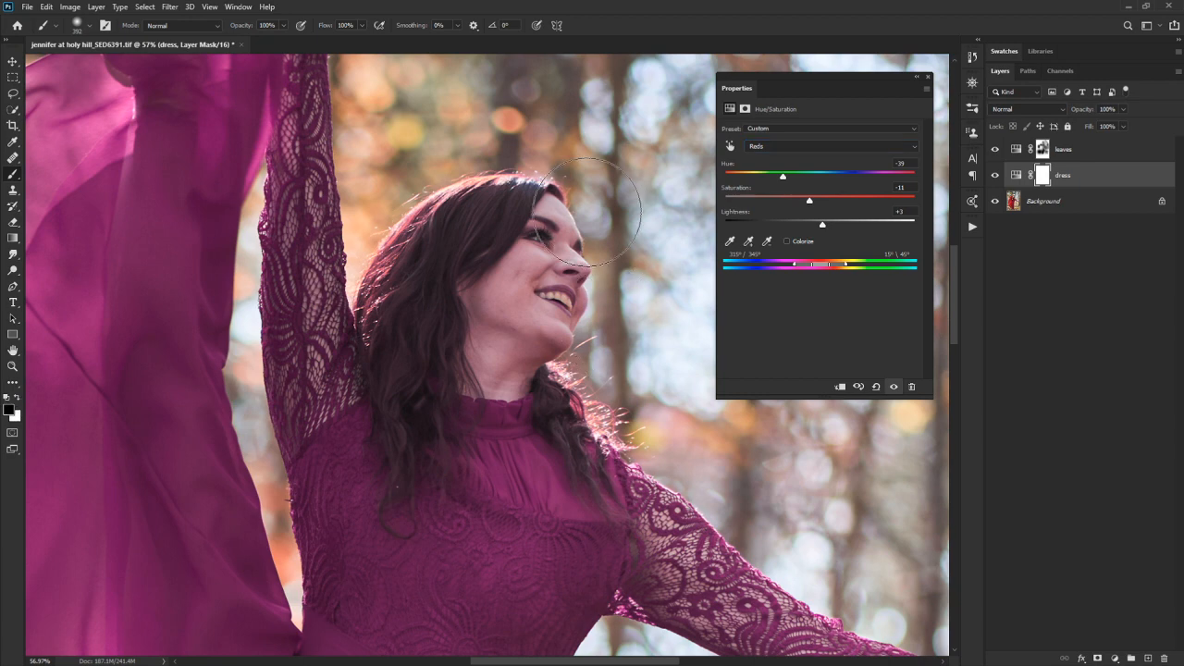
pyautogui.moveTo(535, 231)
pyautogui.mouseDown()
pyautogui.moveTo(477, 289)
pyautogui.moveTo(573, 305)
pyautogui.moveTo(524, 349)
pyautogui.moveTo(481, 338)
pyautogui.moveTo(458, 290)
pyautogui.moveTo(462, 206)
pyautogui.moveTo(416, 236)
pyautogui.moveTo(408, 295)
pyautogui.moveTo(492, 238)
pyautogui.moveTo(549, 248)
pyautogui.moveTo(550, 295)
pyautogui.moveTo(458, 316)
pyautogui.moveTo(458, 348)
pyautogui.moveTo(500, 376)
pyautogui.moveTo(550, 365)
pyautogui.moveTo(617, 314)
pyautogui.moveTo(571, 460)
pyautogui.moveTo(532, 446)
pyautogui.moveTo(536, 427)
pyautogui.moveTo(460, 439)
pyautogui.moveTo(542, 421)
pyautogui.moveTo(490, 453)
pyautogui.moveTo(429, 446)
pyautogui.moveTo(540, 456)
pyautogui.moveTo(500, 486)
pyautogui.moveTo(610, 506)
pyautogui.moveTo(567, 490)
pyautogui.moveTo(591, 478)
pyautogui.moveTo(459, 454)
pyautogui.moveTo(573, 435)
pyautogui.moveTo(505, 428)
pyautogui.moveTo(520, 417)
pyautogui.moveTo(441, 416)
pyautogui.moveTo(527, 421)
pyautogui.mouseUp()
pyautogui.press('x')
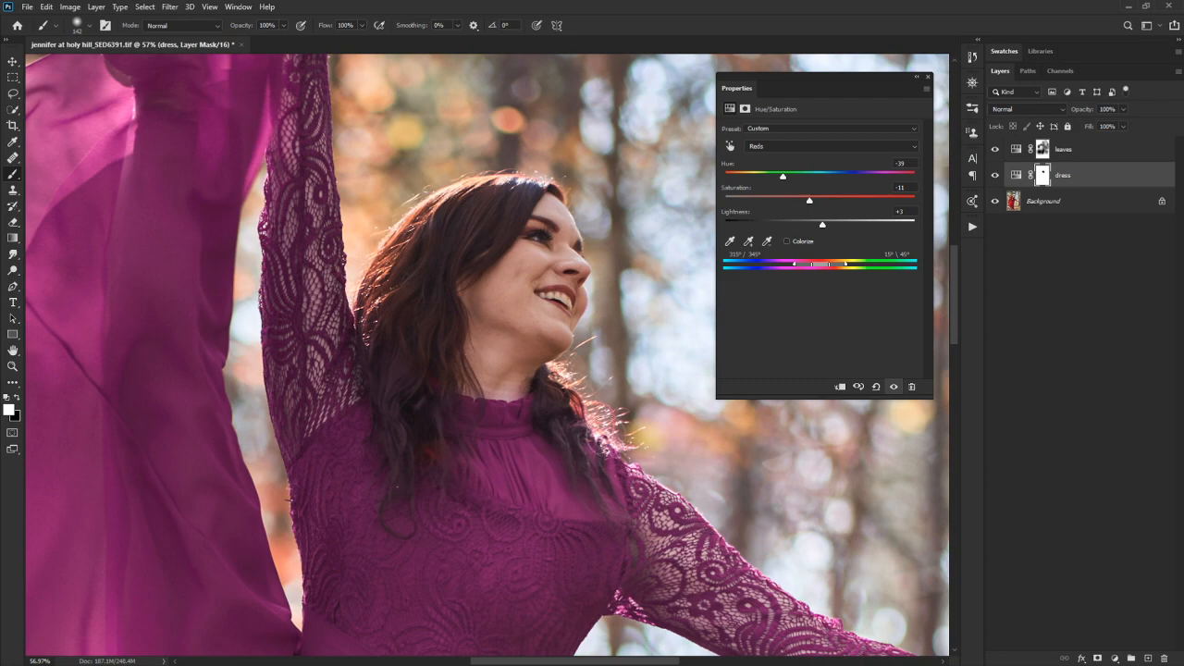
# - Paint black on the dress layer mask over the raised foot and arm and over the outstretched hand and wrist
pyautogui.scroll(-5, 608, 458)
pyautogui.scroll(5, 434, 125)
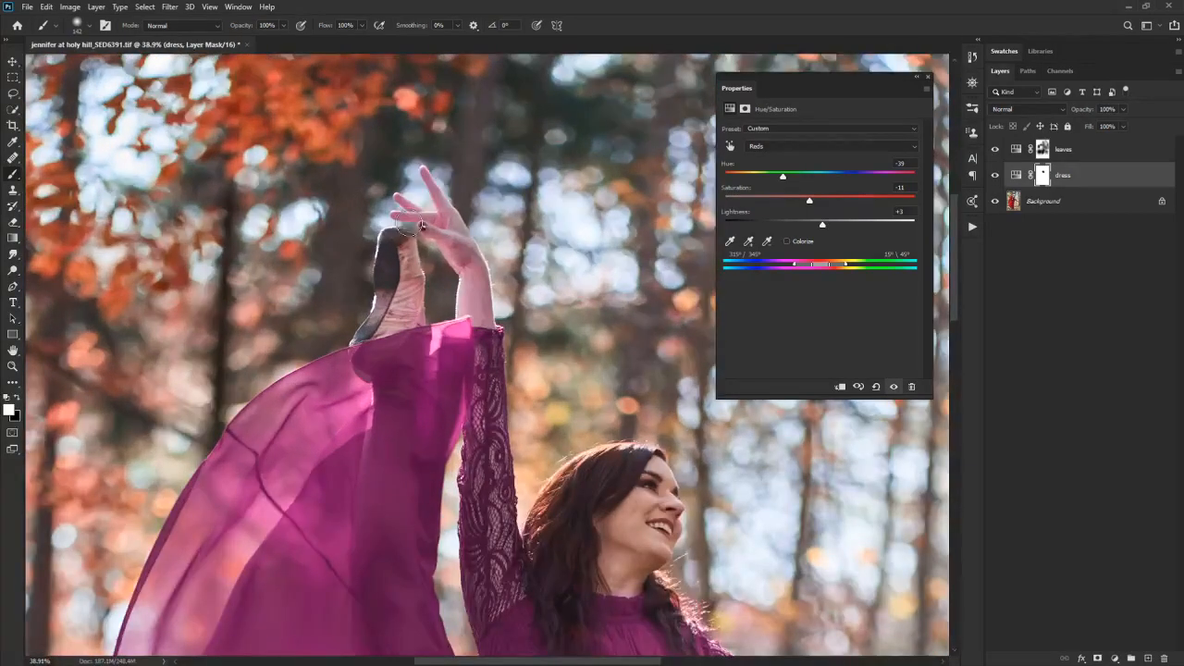
pyautogui.press('x')
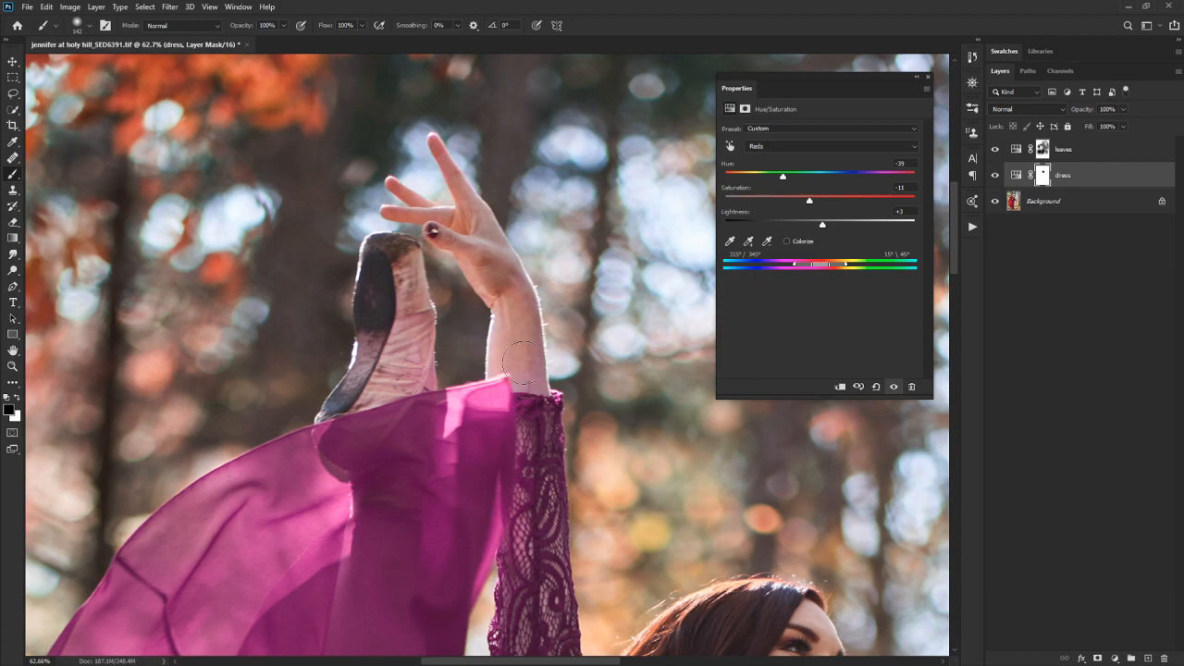
pyautogui.scroll(-5, 525, 328)
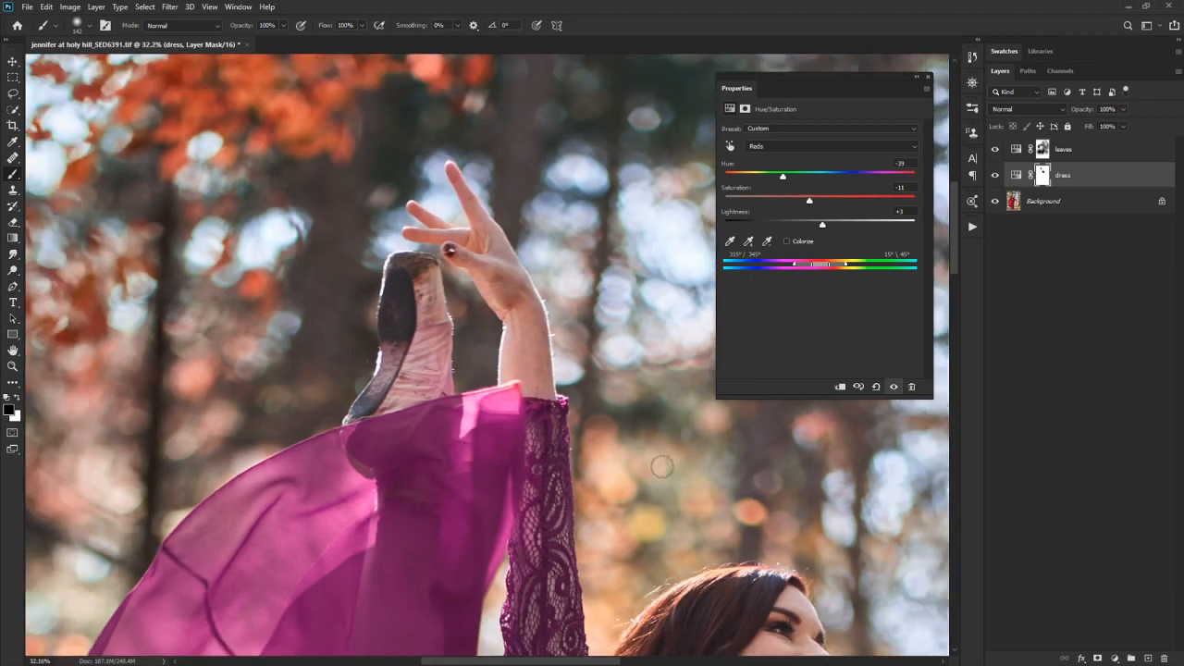
pyautogui.scroll(5, 624, 423)
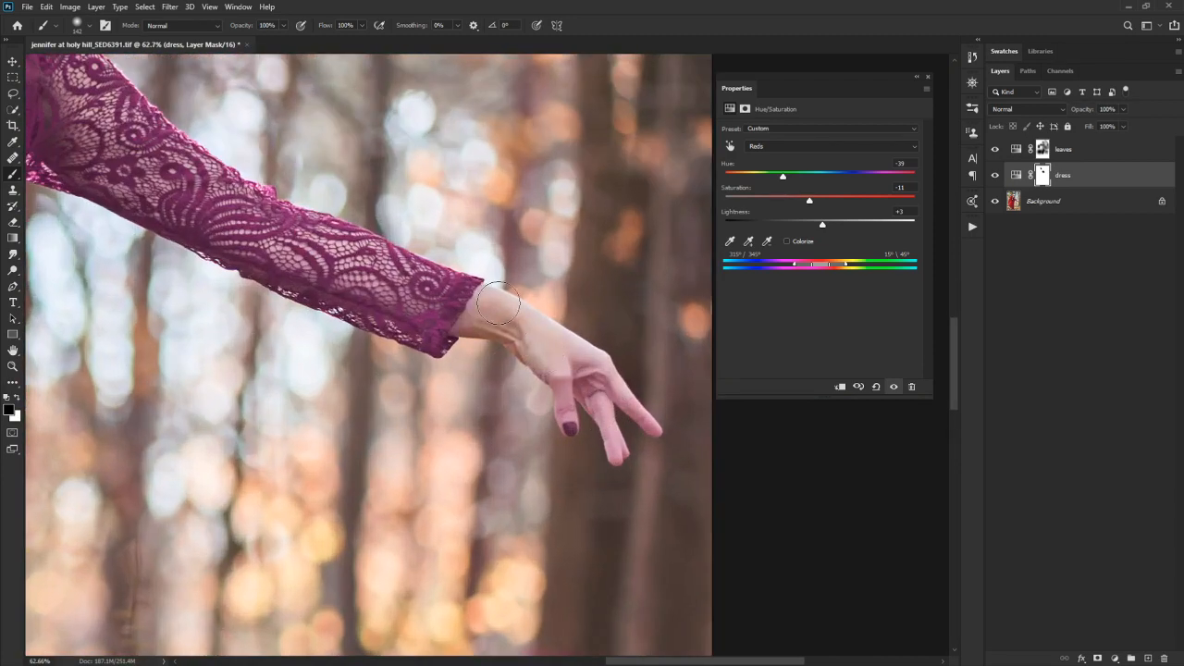
pyautogui.moveTo(620, 398)
pyautogui.mouseDown()
pyautogui.moveTo(593, 420)
pyautogui.moveTo(597, 476)
pyautogui.mouseUp()
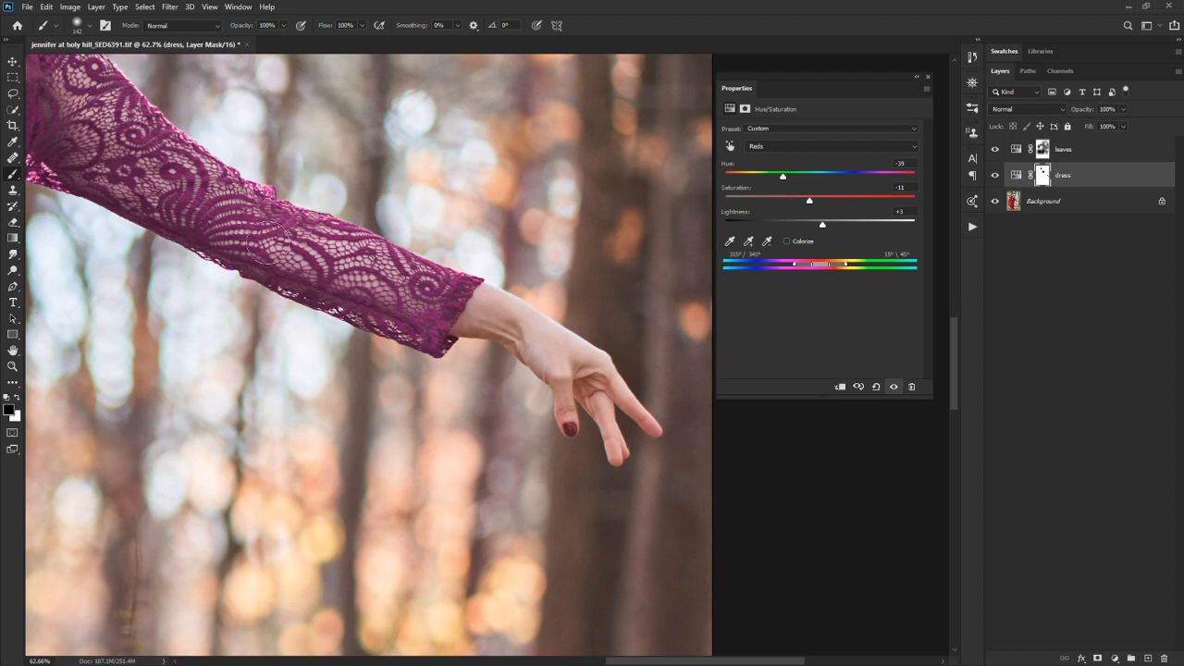
# - Set the Reds Hue of the dress adjustment to -180
pyautogui.scroll(-5, 516, 305)
pyautogui.scroll(-2, 504, 363)
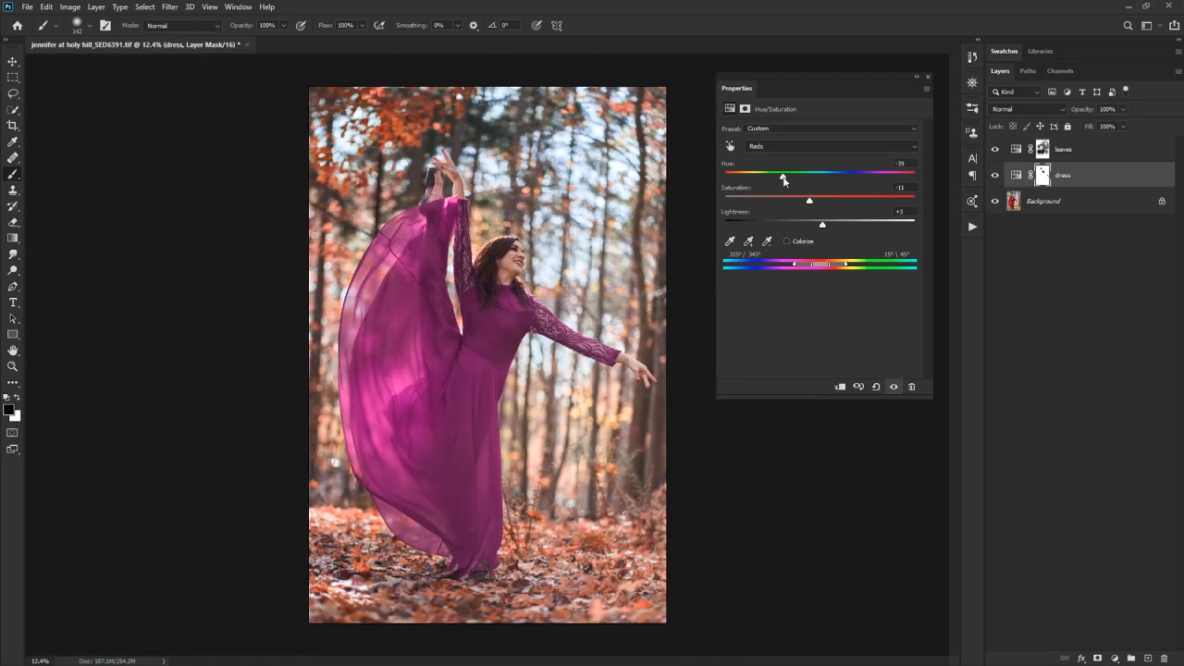
pyautogui.moveTo(783, 181); pyautogui.dragTo(716, 209)
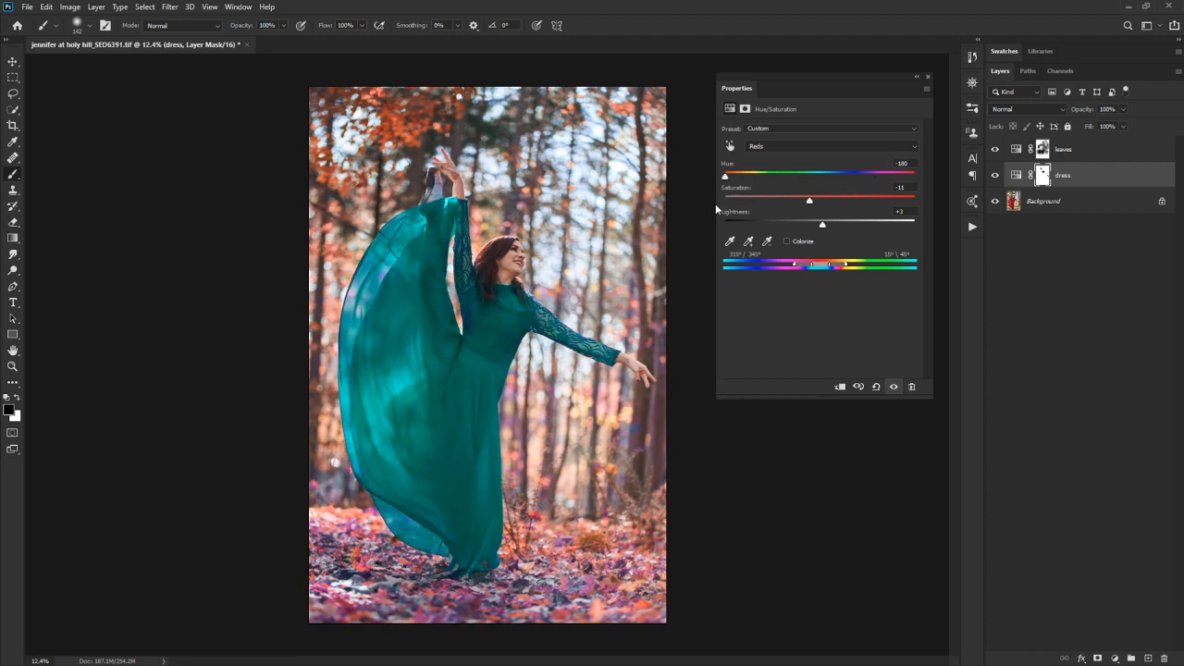
# - Paint black on the dress mask over the leaf-covered ground and background trees, and view the mask on its own
pyautogui.moveTo(599, 453)
pyautogui.mouseDown()
pyautogui.moveTo(610, 620)
pyautogui.moveTo(647, 643)
pyautogui.moveTo(511, 622)
pyautogui.moveTo(519, 611)
pyautogui.moveTo(418, 620)
pyautogui.moveTo(494, 625)
pyautogui.moveTo(406, 578)
pyautogui.moveTo(373, 575)
pyautogui.moveTo(324, 547)
pyautogui.moveTo(299, 518)
pyautogui.mouseUp()
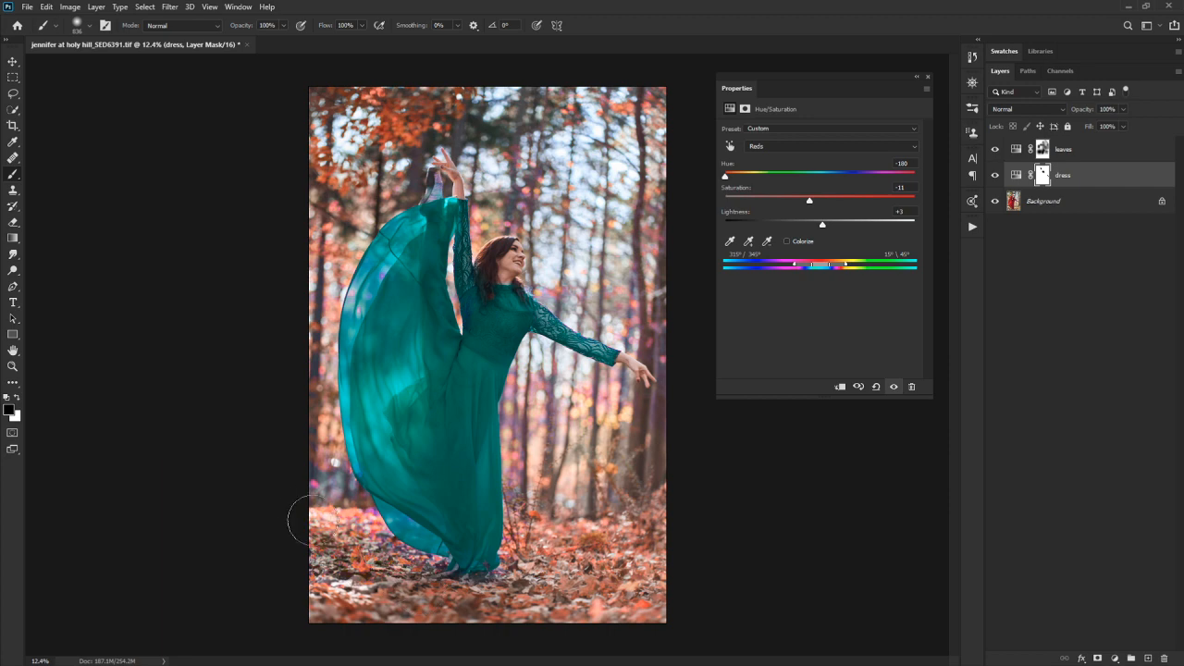
pyautogui.keyDown('alt'); pyautogui.click(1043, 176); pyautogui.keyUp('alt')
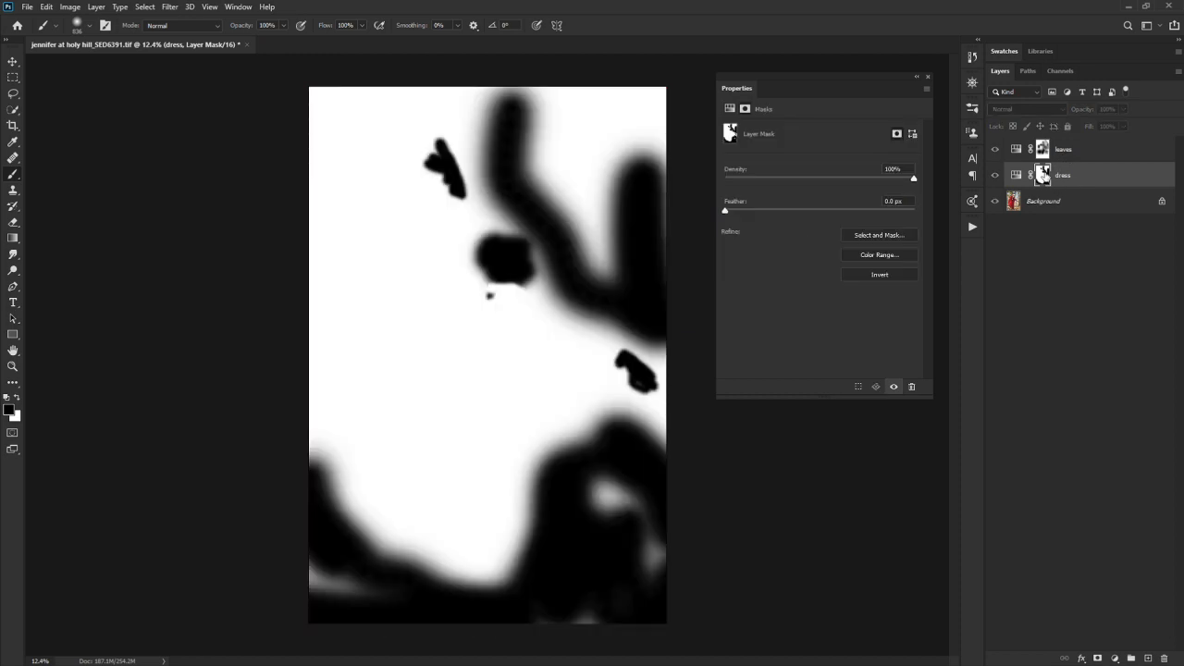
pyautogui.keyDown('alt'); pyautogui.click(1043, 176); pyautogui.keyUp('alt')
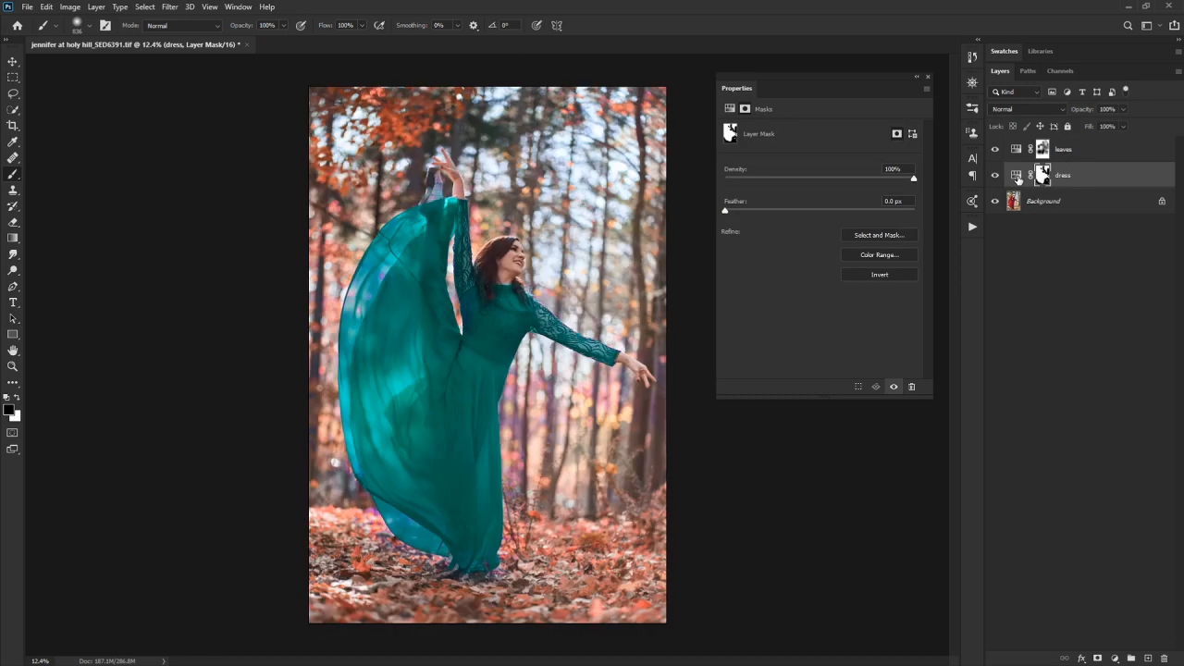
# - Set the Reds Hue of the dress adjustment to -4
pyautogui.click(1017, 176)
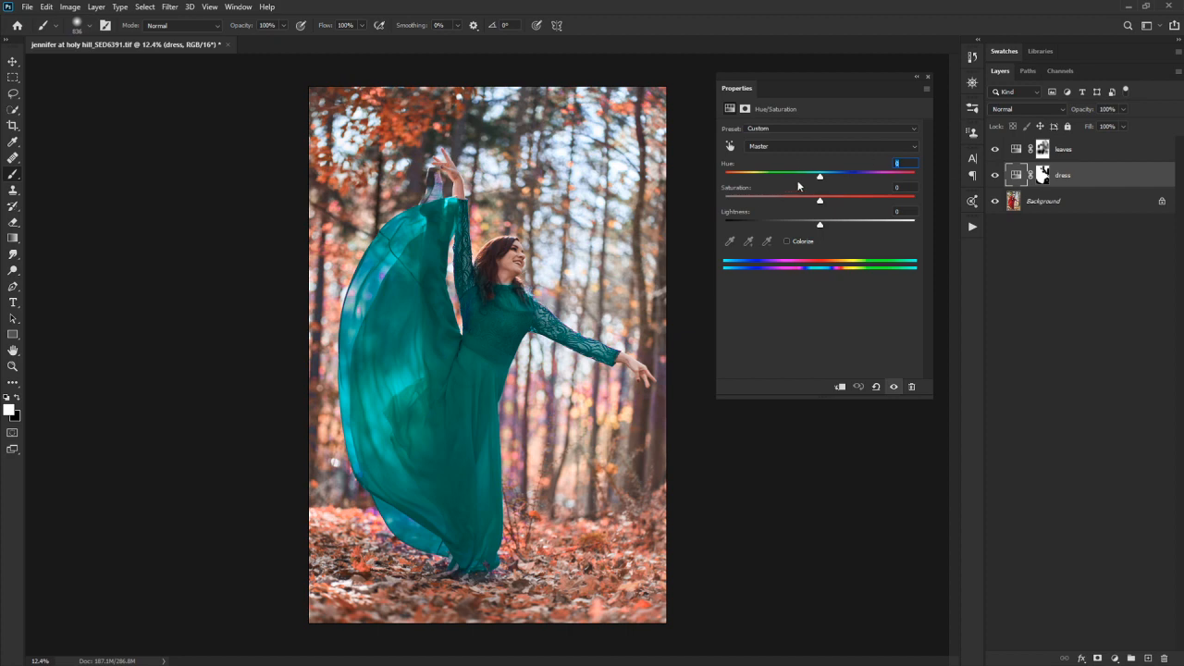
pyautogui.click(804, 145)
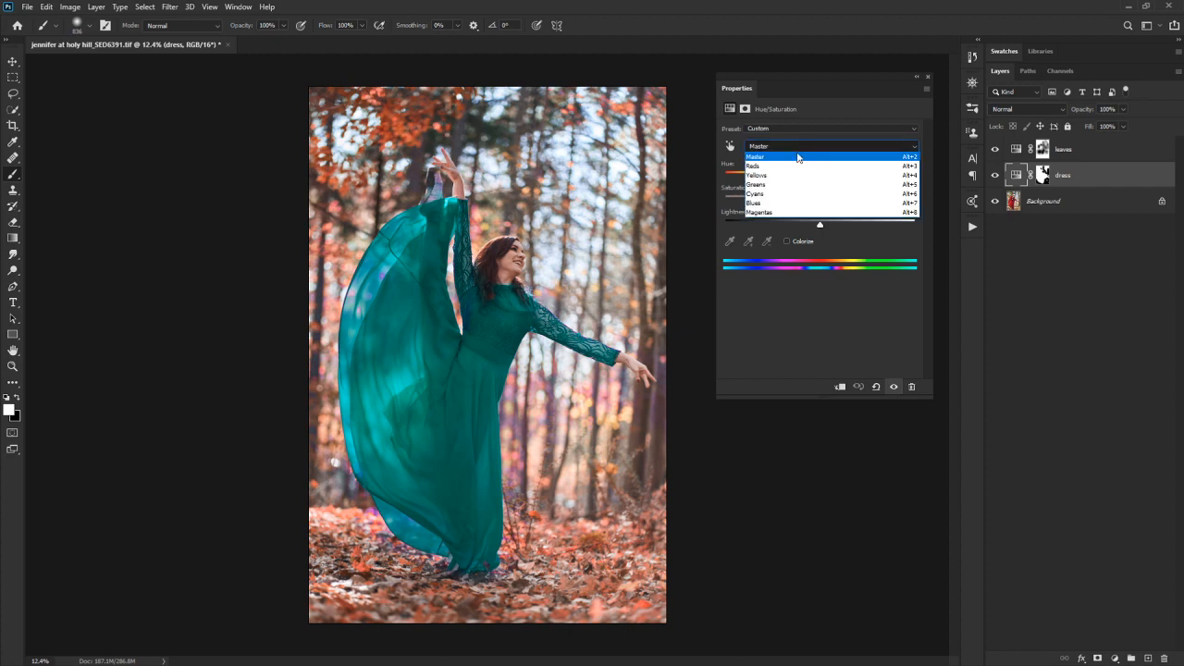
pyautogui.click(797, 159)
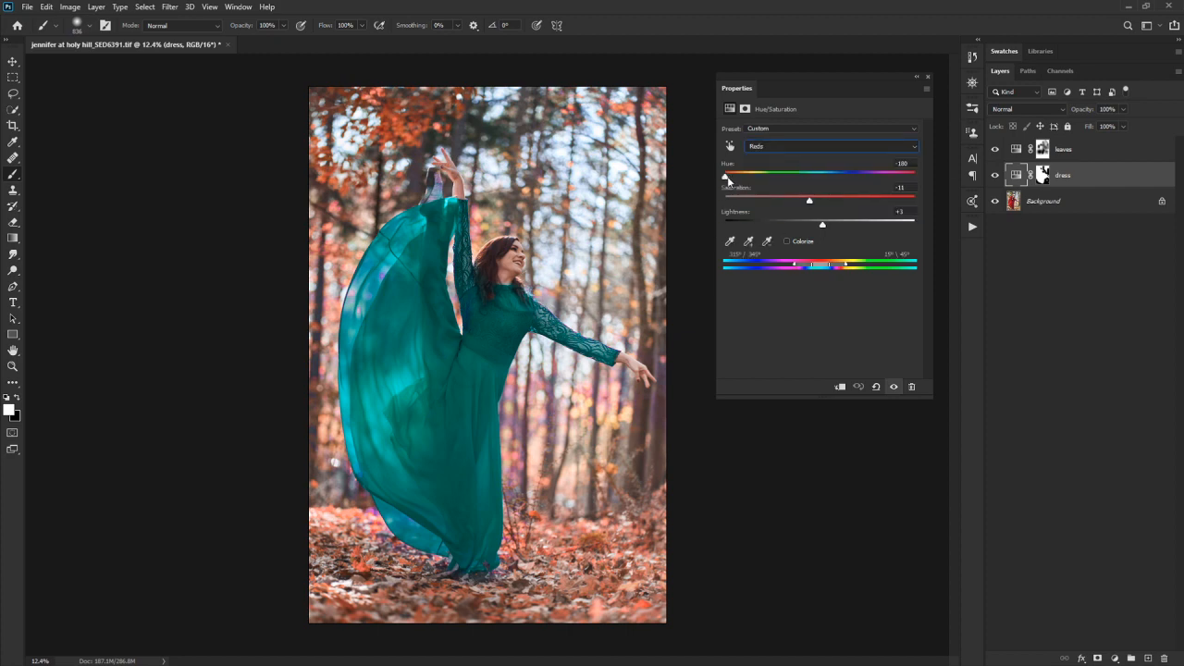
pyautogui.moveTo(728, 178); pyautogui.dragTo(817, 191)
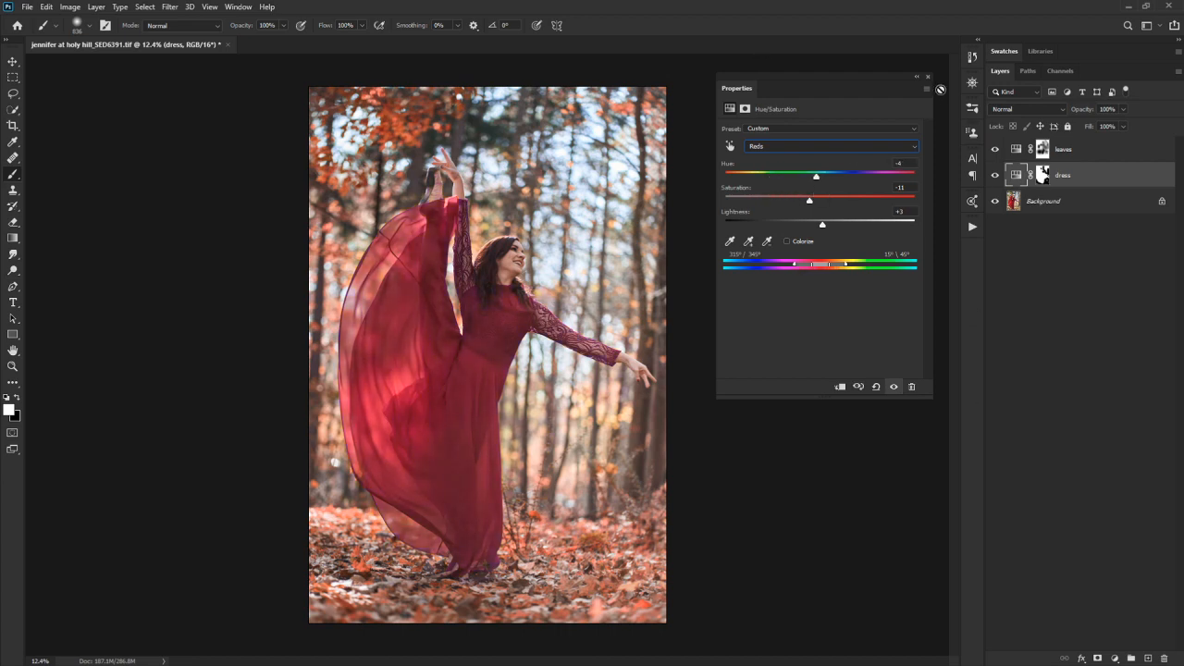
# - Close the adjustment's properties and delete the dress adjustment layer
pyautogui.click(927, 77)
pyautogui.moveTo(1127, 175); pyautogui.dragTo(1164, 653)
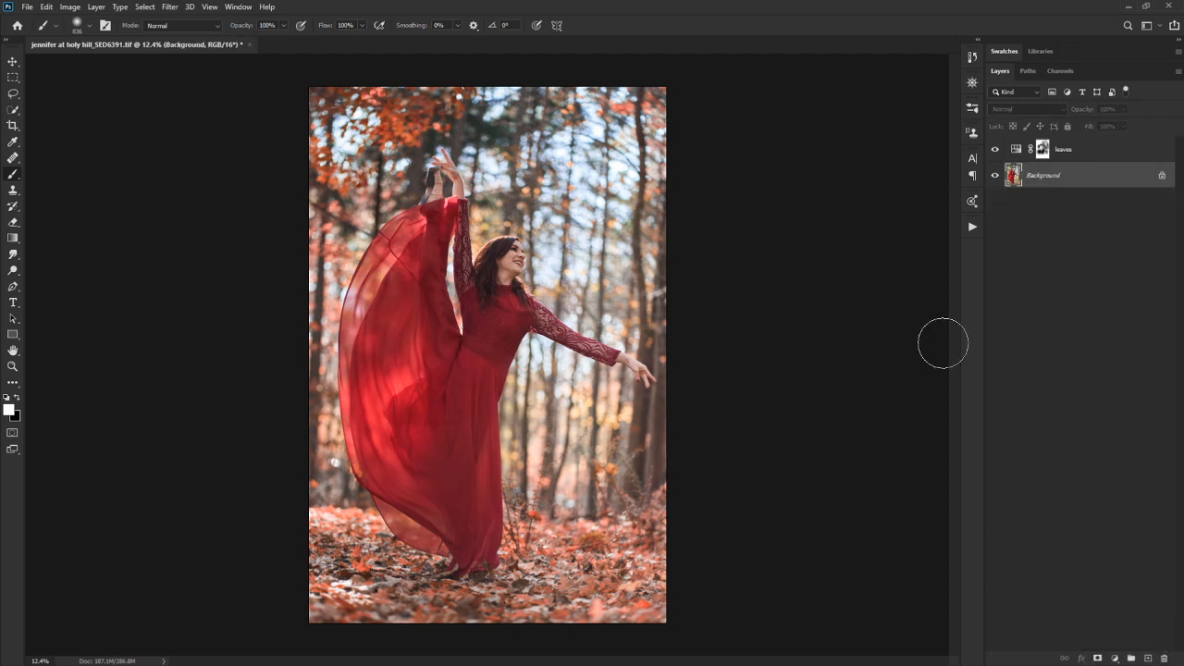
# - Place the leaf overlay image 6 above the leaves layer, rotate it 90° and align it with the photo's upper-left corner
pyautogui.click(1082, 157)
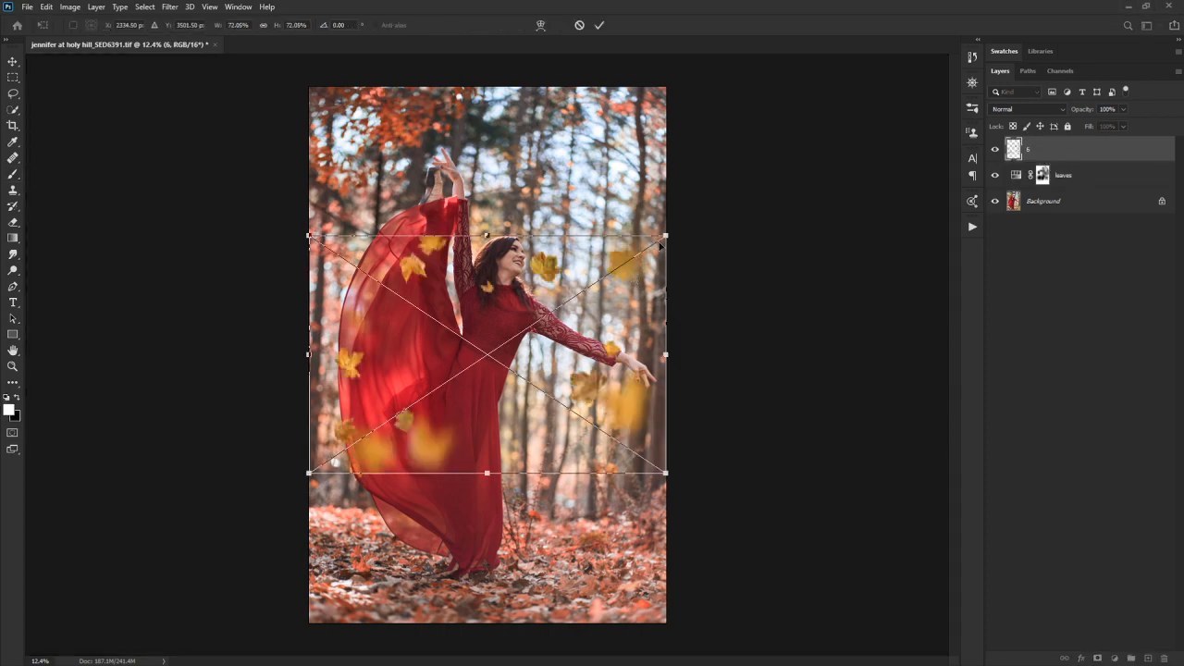
pyautogui.moveTo(694, 219); pyautogui.dragTo(596, 559)
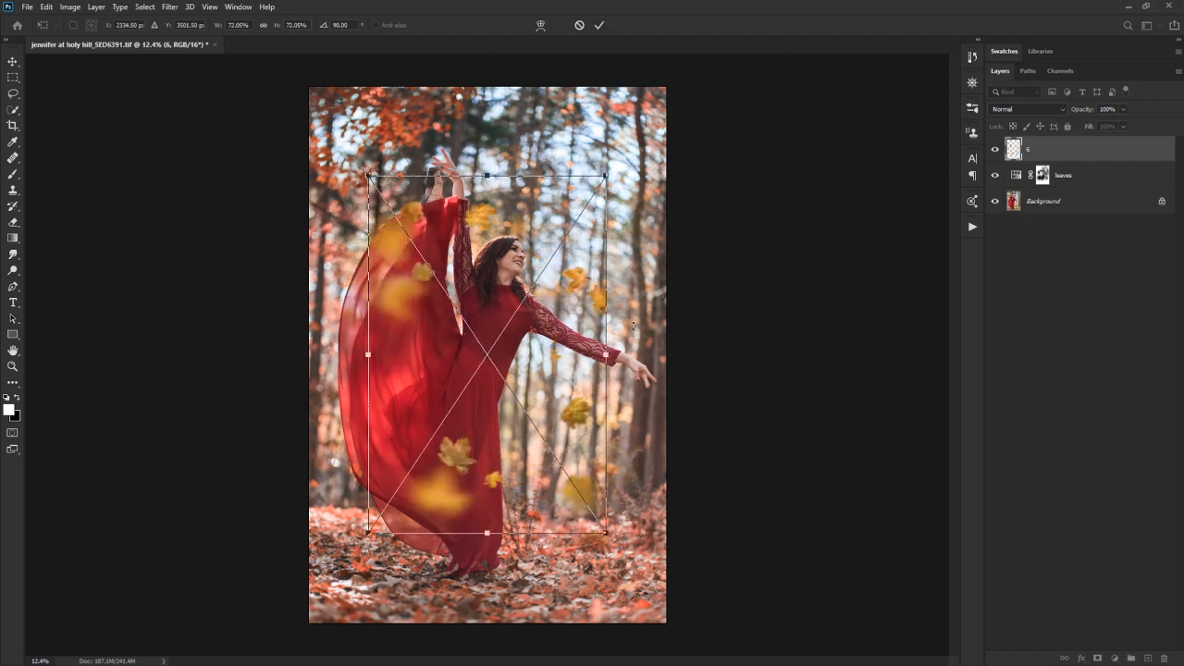
pyautogui.moveTo(606, 536); pyautogui.dragTo(581, 532)
pyautogui.moveTo(558, 373); pyautogui.dragTo(495, 290)
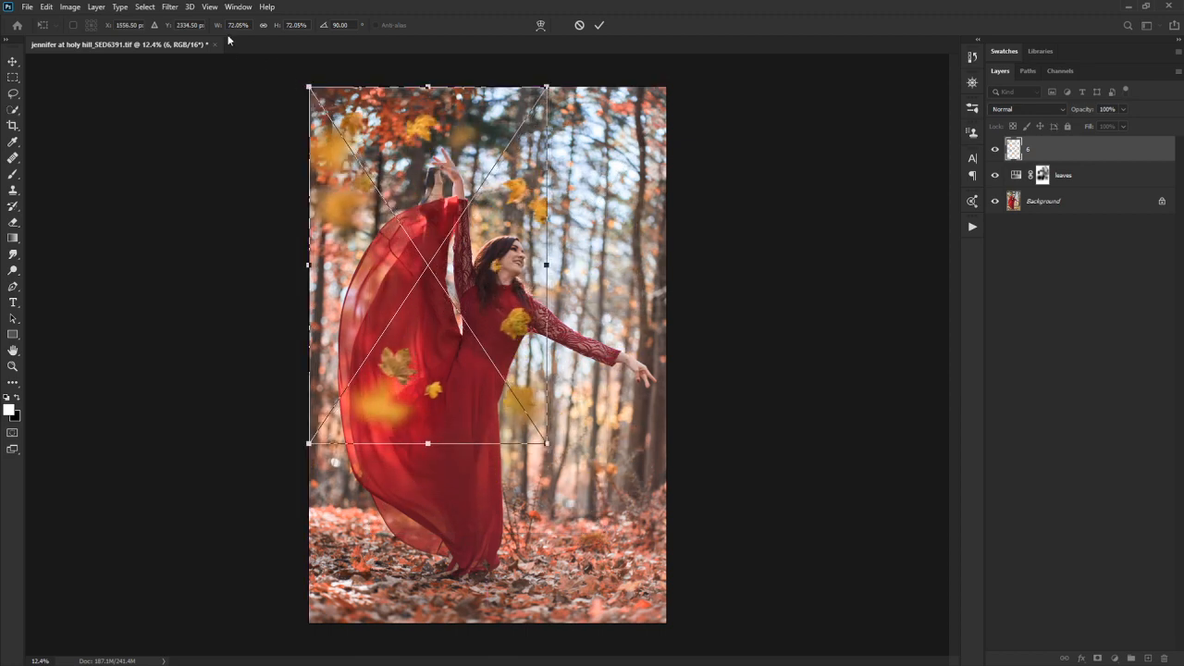
# - Check the snapping setting and scale the leaf overlay proportionally to 108.07% so it covers the whole photo
pyautogui.click(203, 9)
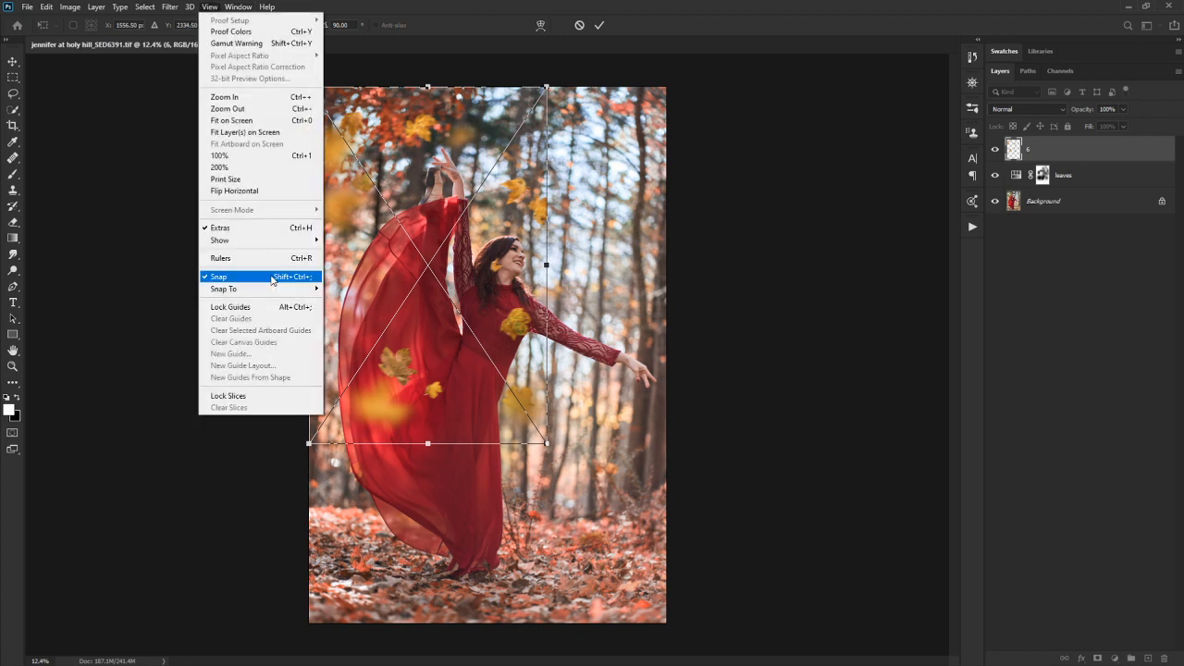
pyautogui.click(273, 280)
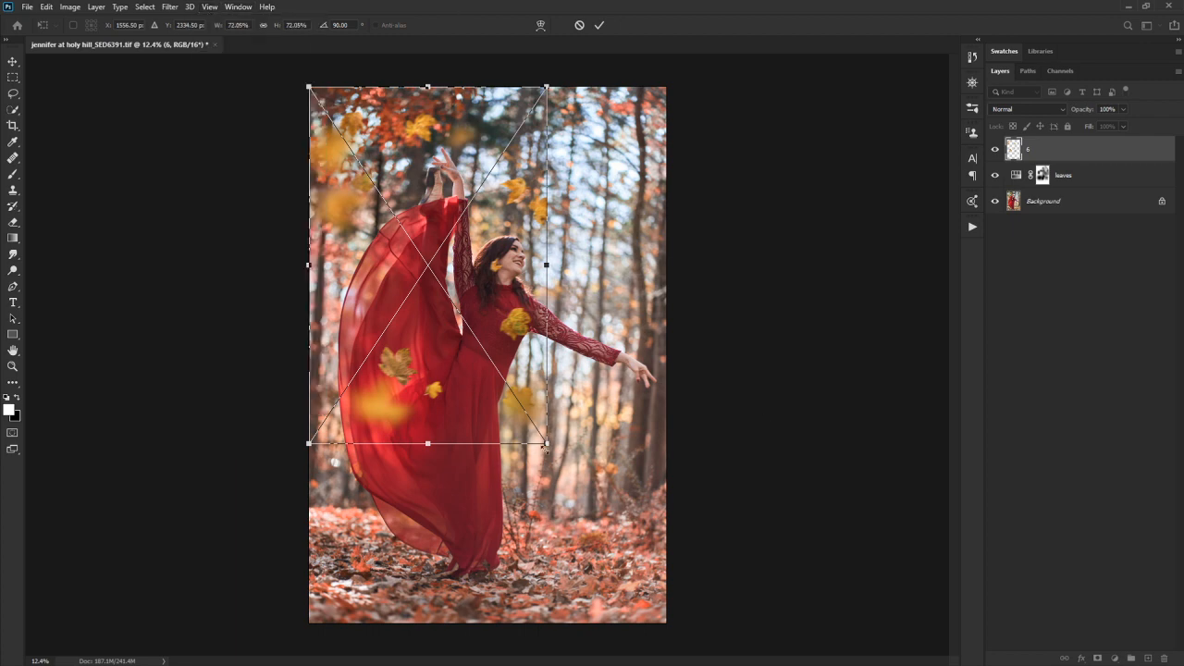
pyautogui.moveTo(545, 444); pyautogui.dragTo(562, 555)
pyautogui.moveTo(567, 498); pyautogui.dragTo(666, 623)
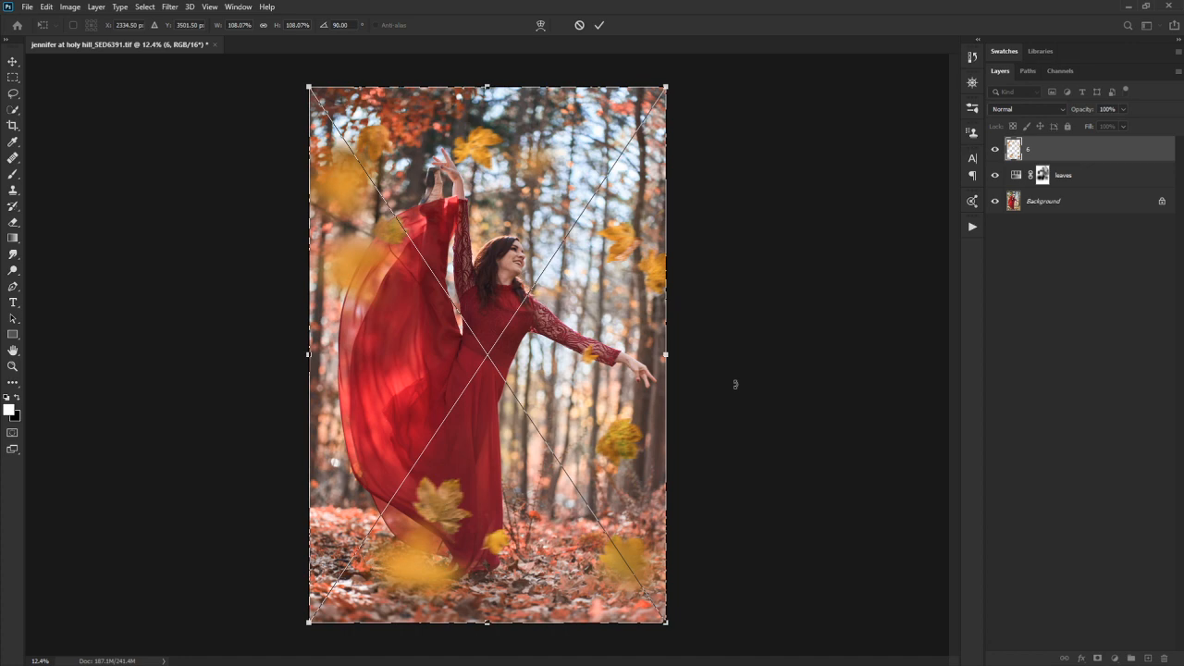
pyautogui.moveTo(666, 624)
pyautogui.mouseDown()
pyautogui.moveTo(513, 493)
pyautogui.moveTo(530, 503)
pyautogui.moveTo(537, 488)
pyautogui.moveTo(570, 535)
pyautogui.moveTo(659, 605)
pyautogui.moveTo(647, 627)
pyautogui.moveTo(666, 623)
pyautogui.mouseUp()
# - Add a white layer mask to layer 6 and create a Hue/Saturation adjustment layer above it
pyautogui.press('b')
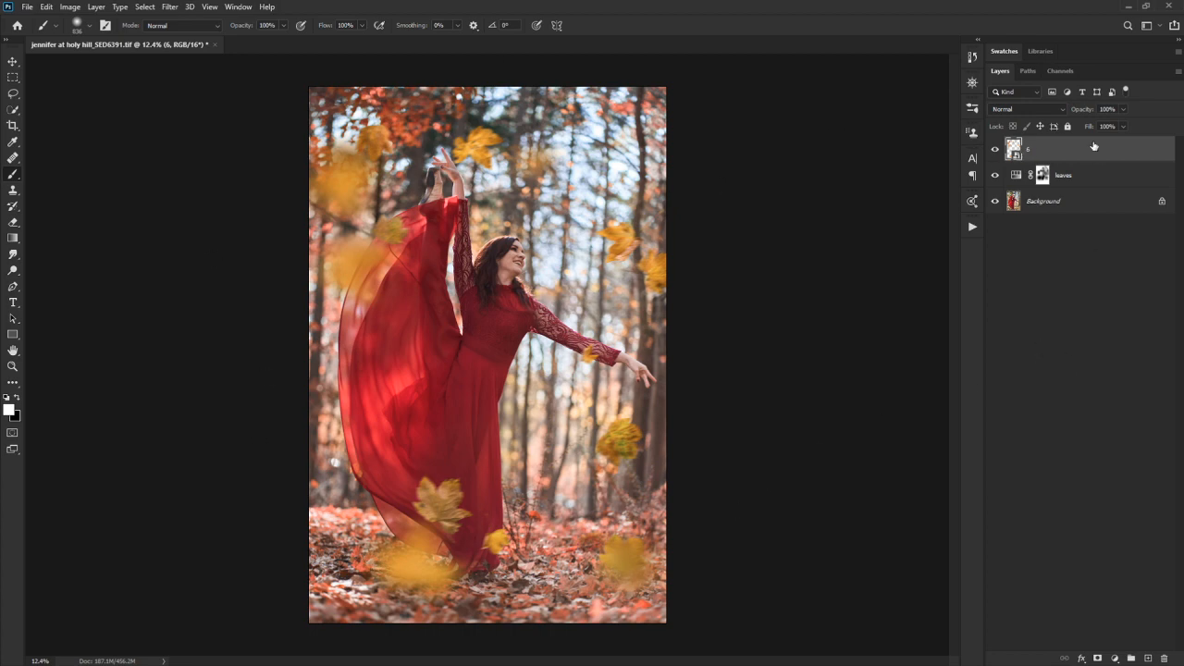
pyautogui.click(1097, 659)
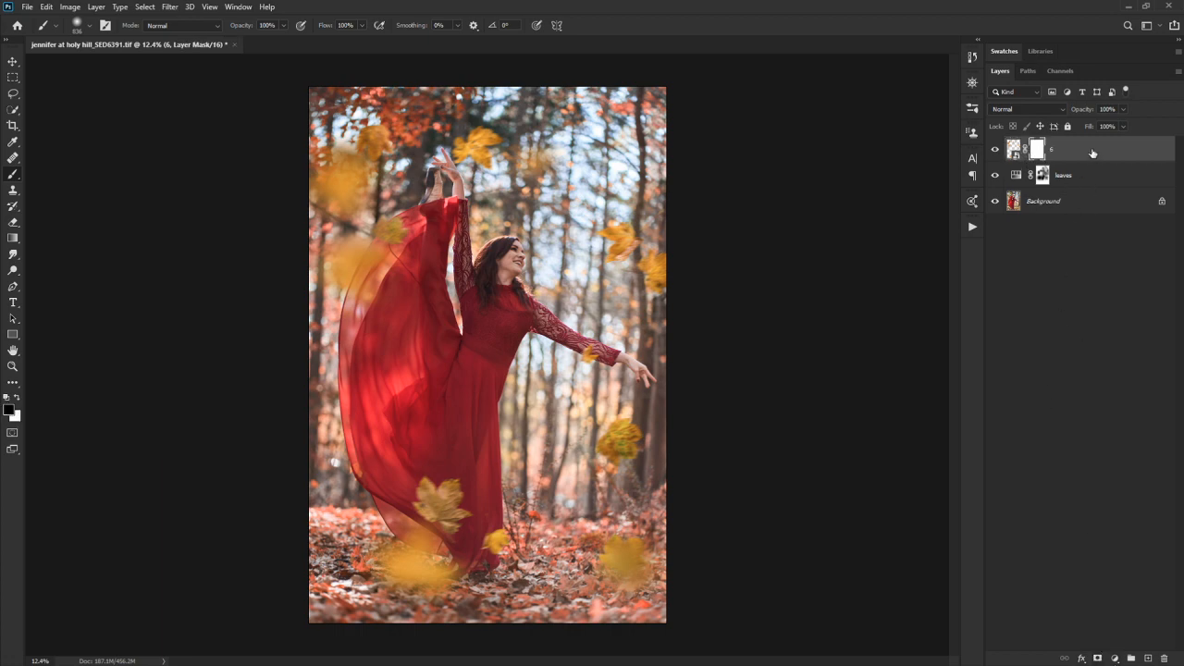
pyautogui.click(1114, 659)
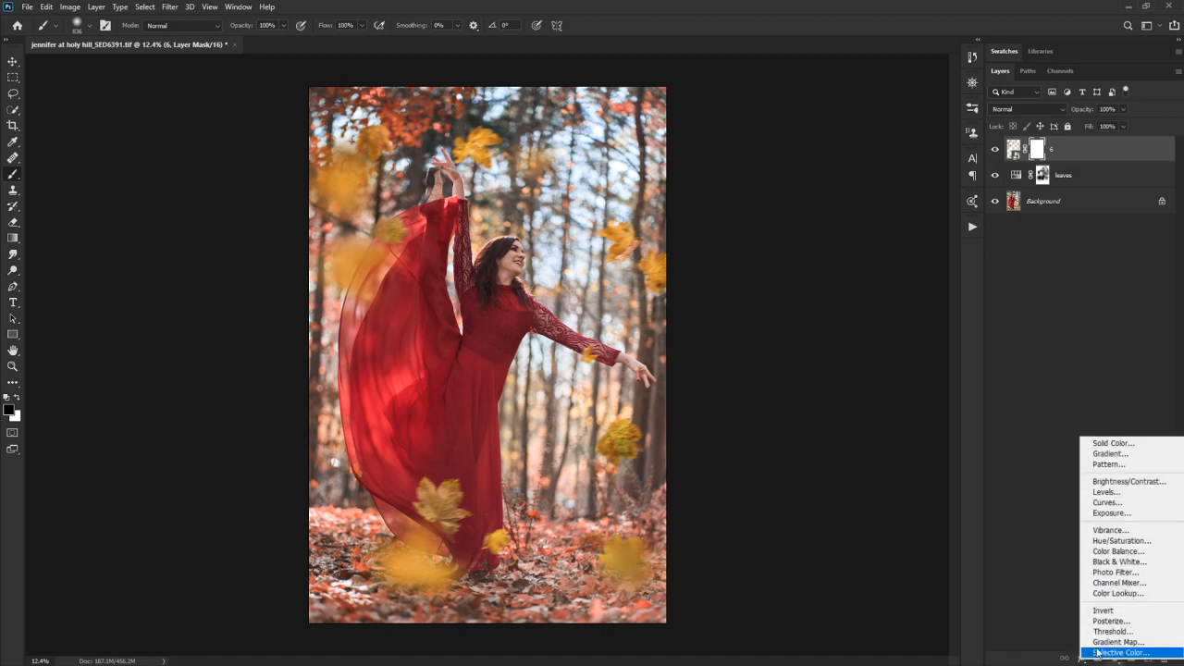
pyautogui.click(1103, 541)
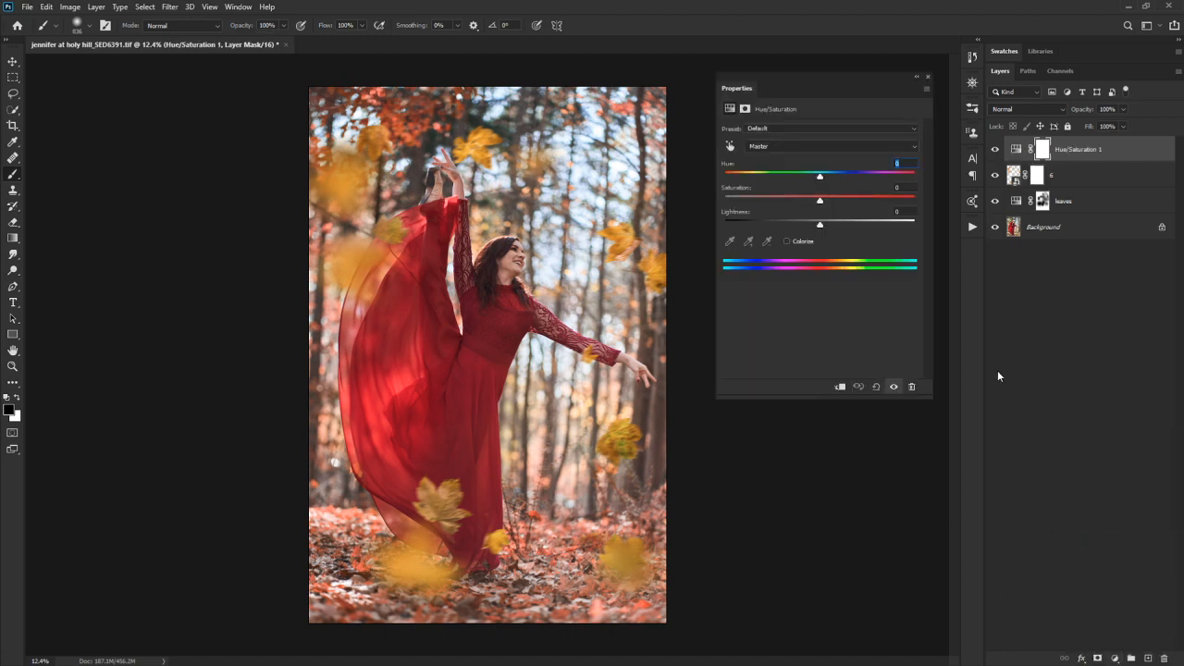
# - Rename layer 6 "leaf overlay" and the Hue/Saturation 1 layer "leaf color"
pyautogui.doubleClick(1050, 176)
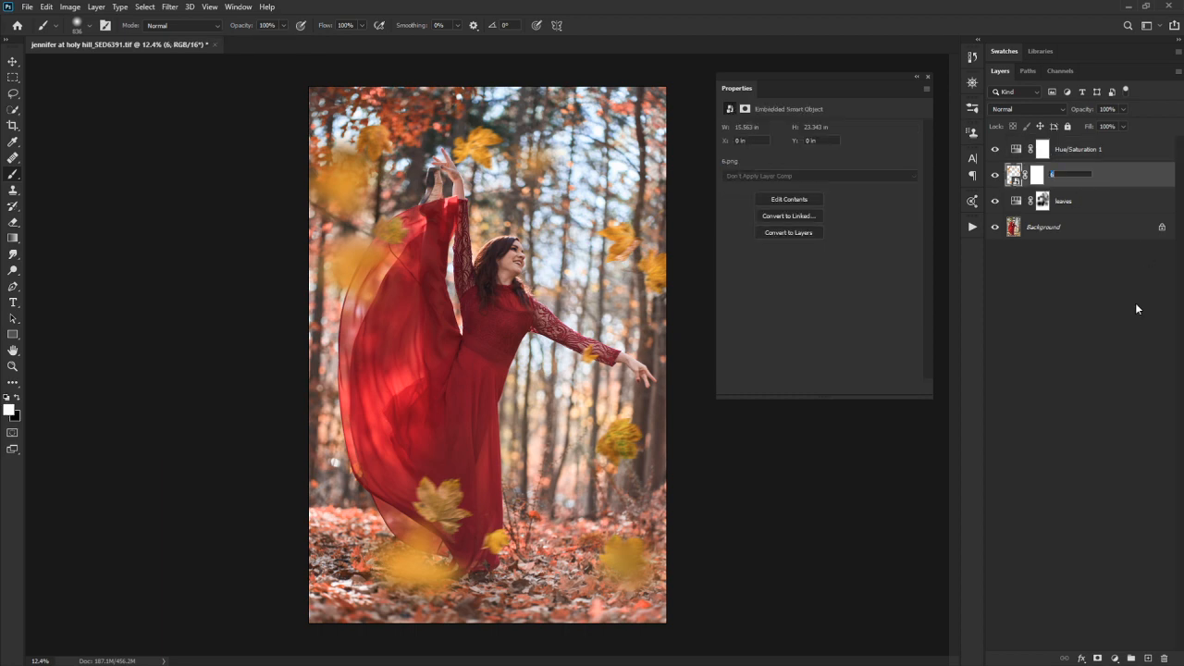
pyautogui.write('leaf overlay')
pyautogui.press('Return')
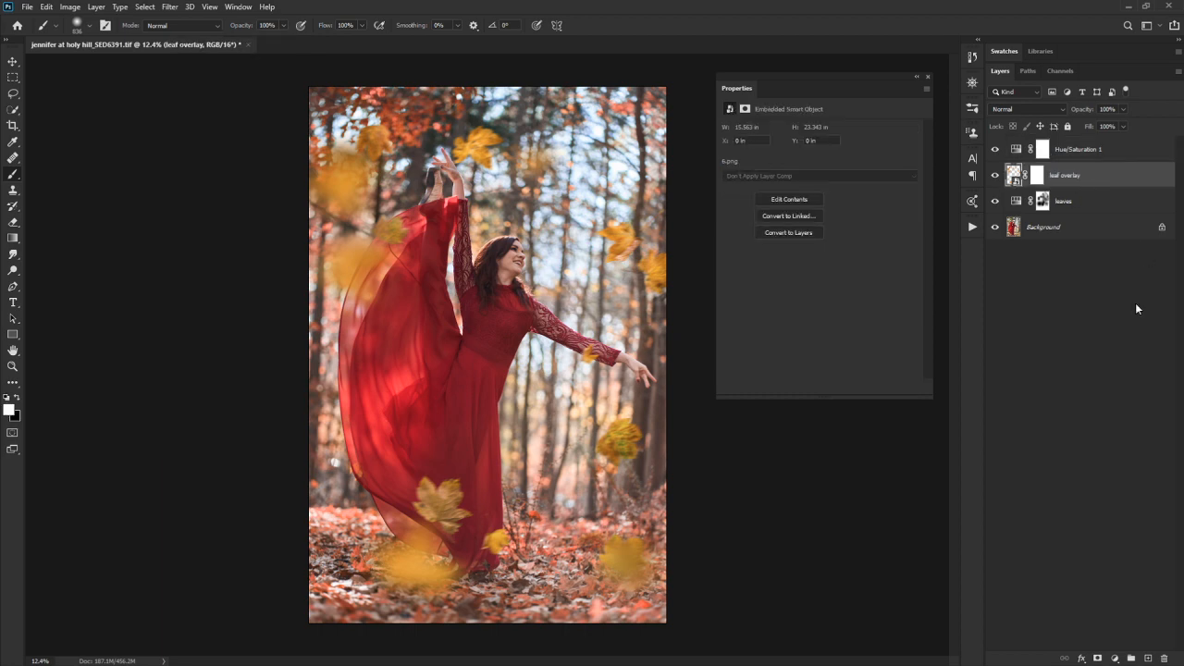
pyautogui.doubleClick(1079, 149)
pyautogui.press('BackSpace')
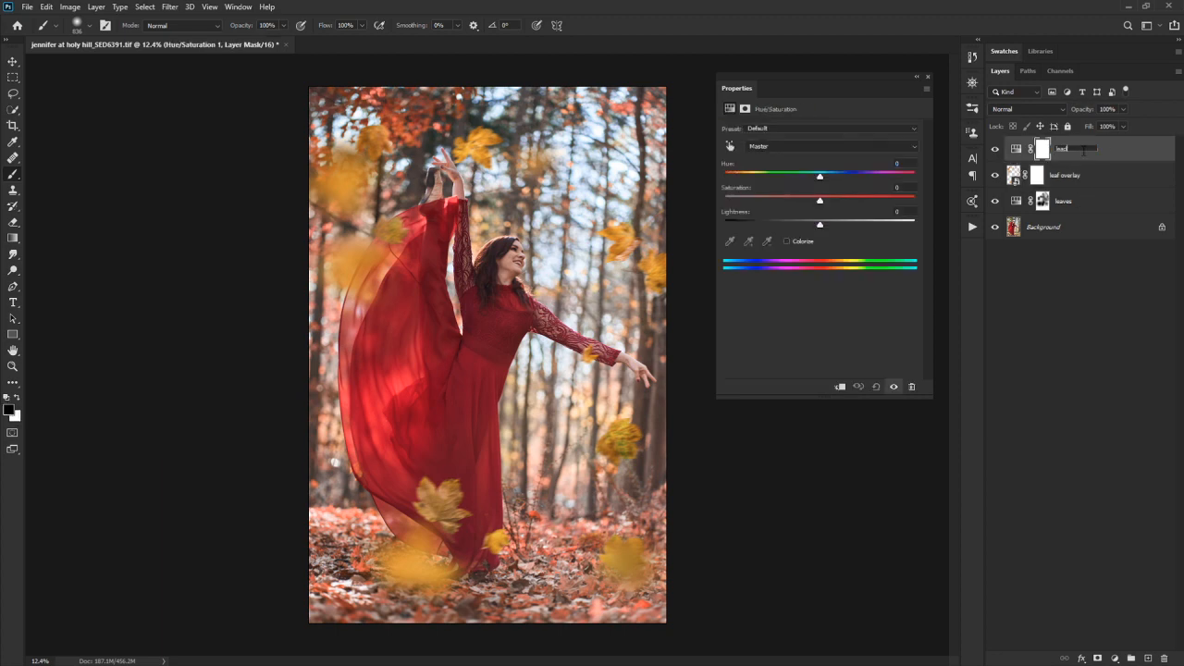
pyautogui.write('leaf color')
pyautogui.press('Return')
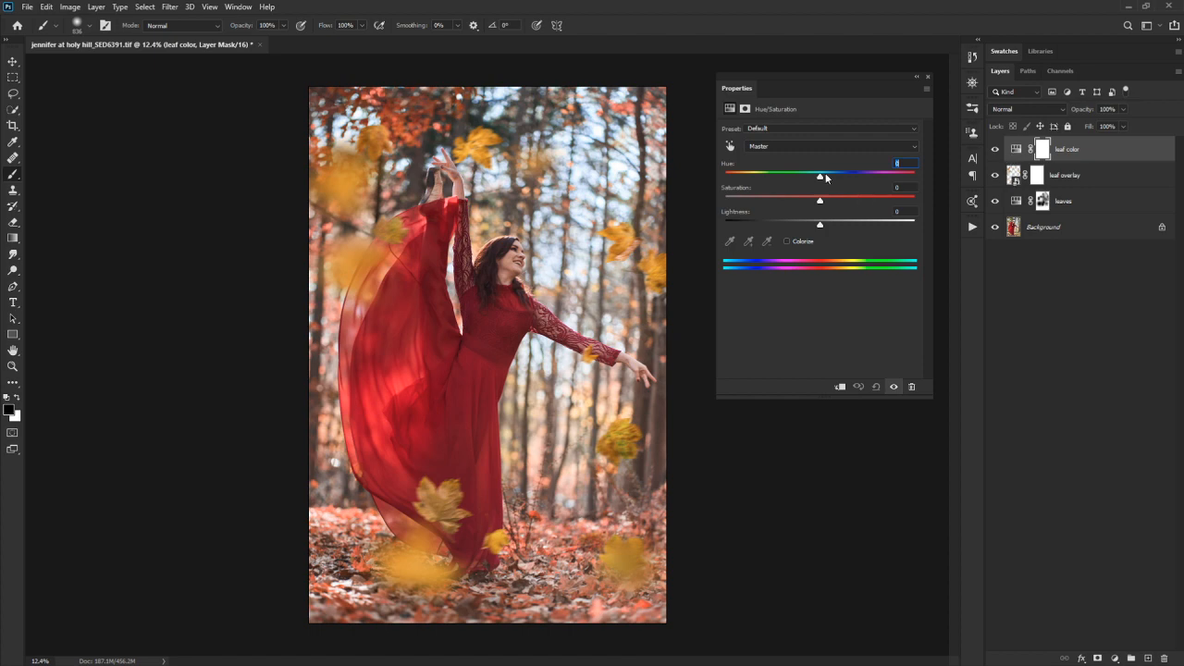
# - Try a Master Hue of +44 on the leaf color adjustment and reset it
pyautogui.moveTo(821, 180); pyautogui.dragTo(861, 191)
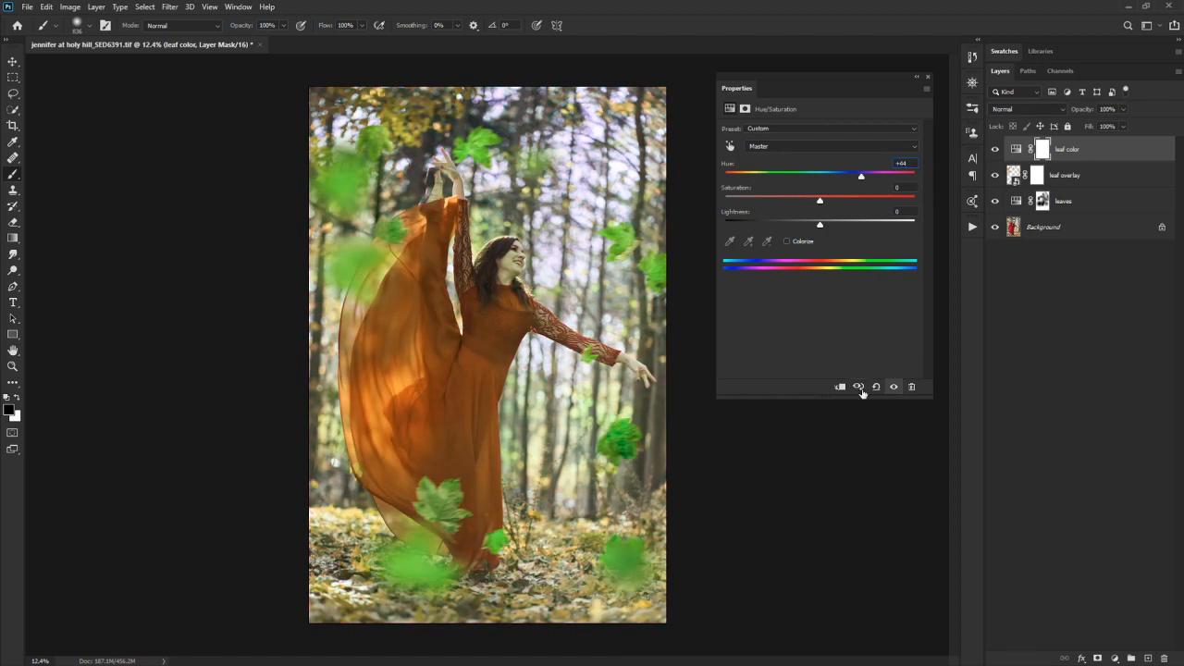
pyautogui.click(876, 386)
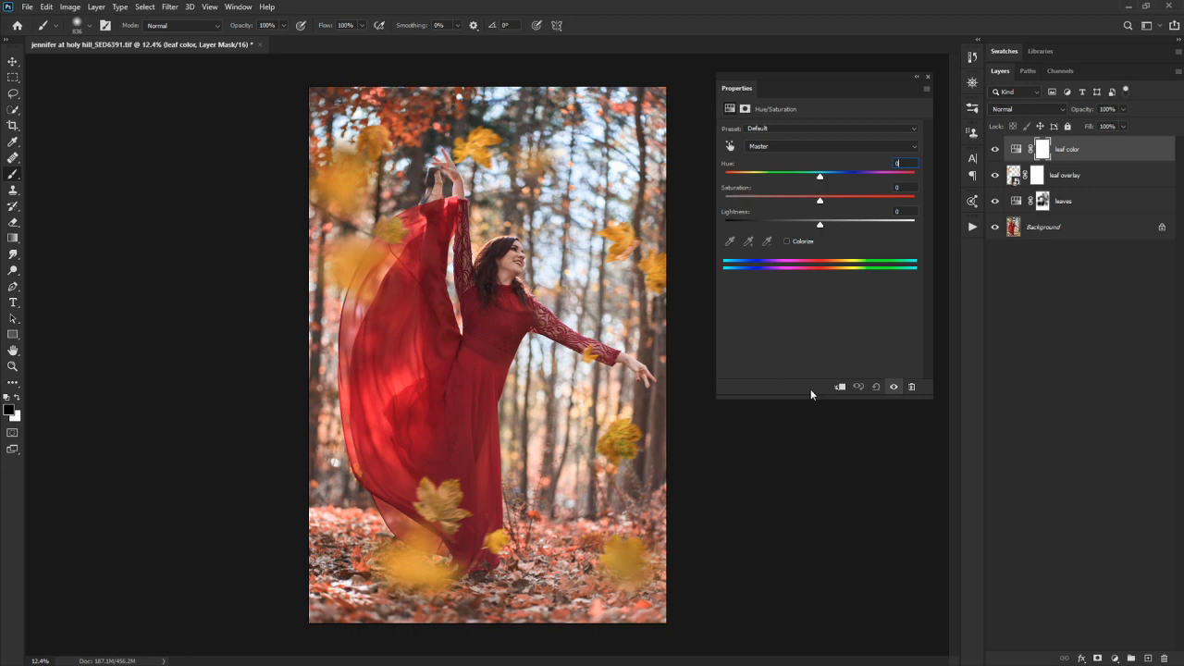
# - Clip the leaf color adjustment to the leaf overlay layer and set its Master Hue to -23, Saturation to -26 and Lightness to -9
pyautogui.click(839, 389)
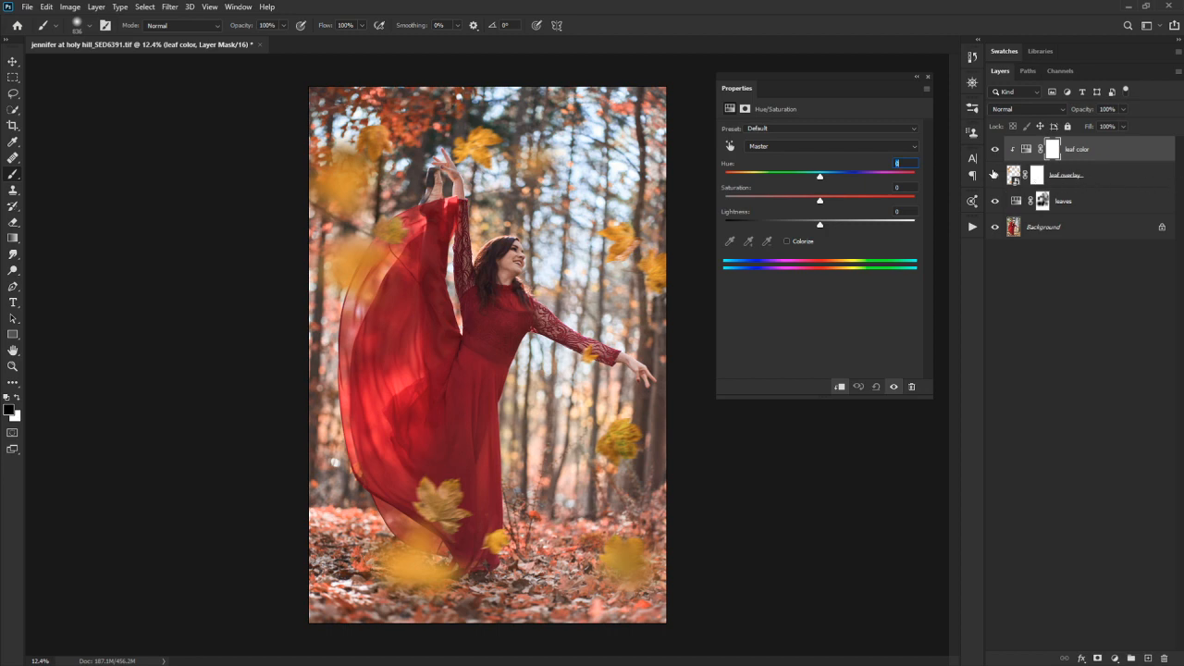
pyautogui.click(841, 387)
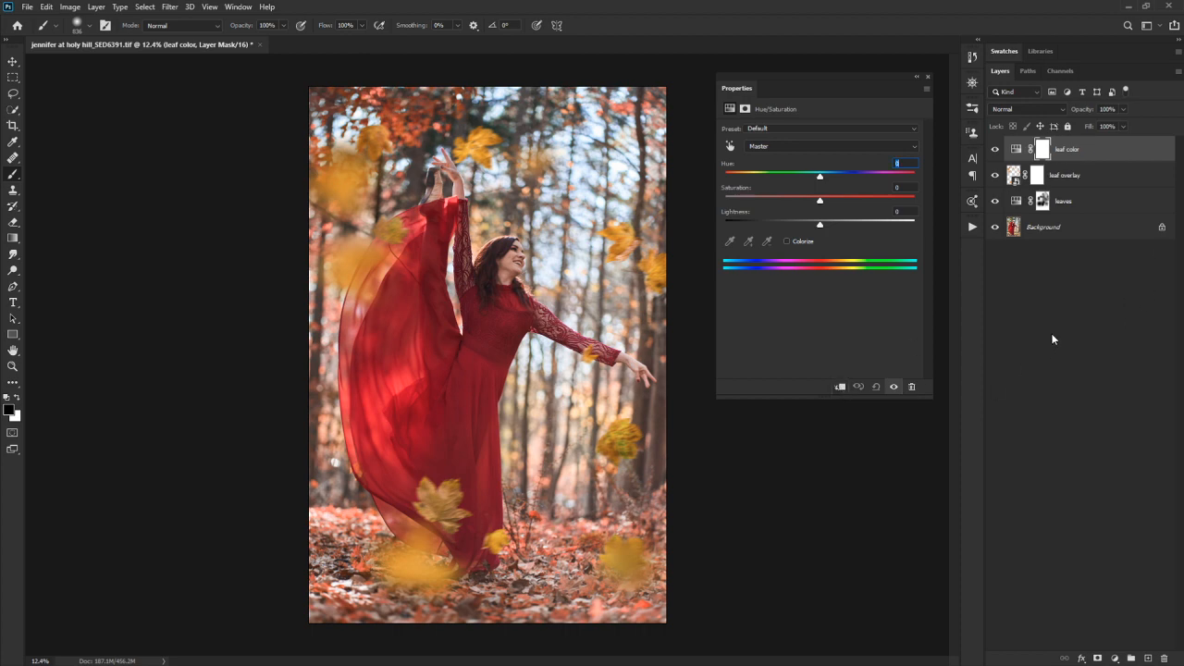
pyautogui.keyDown('alt'); pyautogui.click(1106, 160); pyautogui.keyUp('alt')
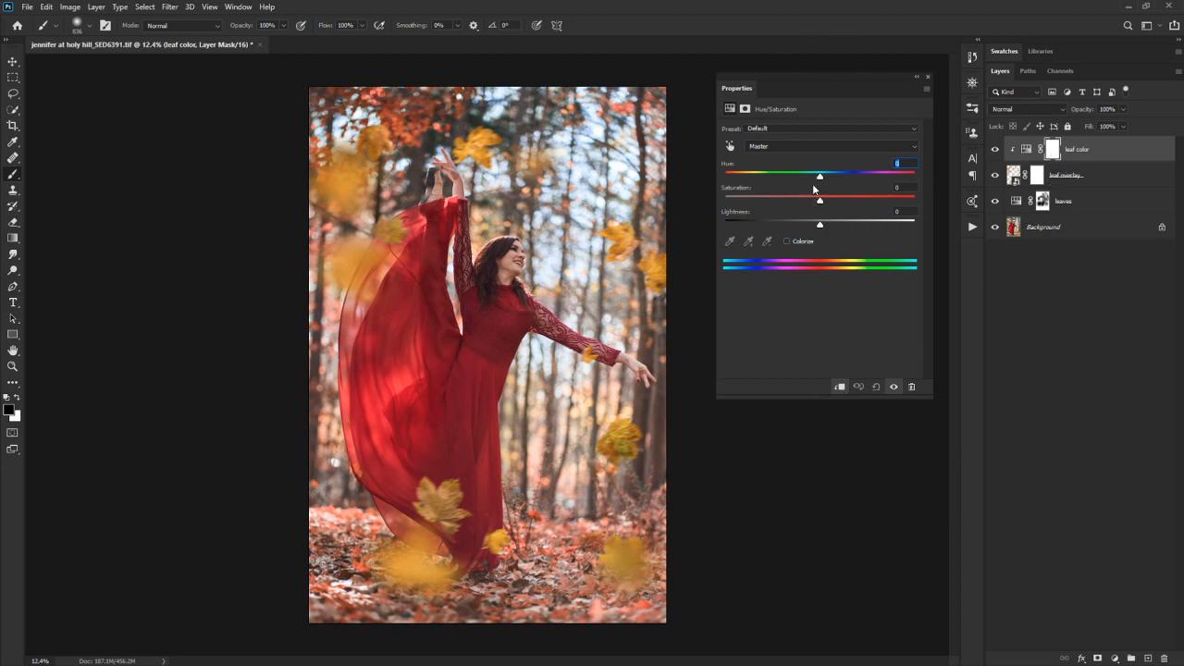
pyautogui.moveTo(824, 178); pyautogui.dragTo(781, 206)
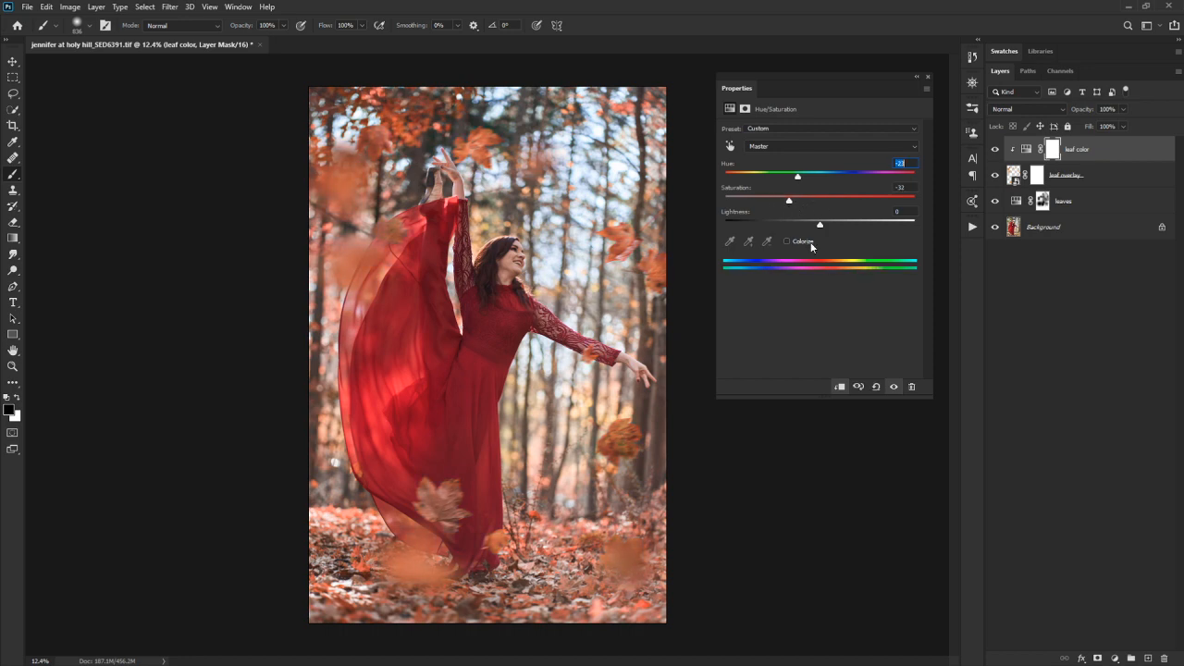
pyautogui.moveTo(820, 226); pyautogui.dragTo(788, 206)
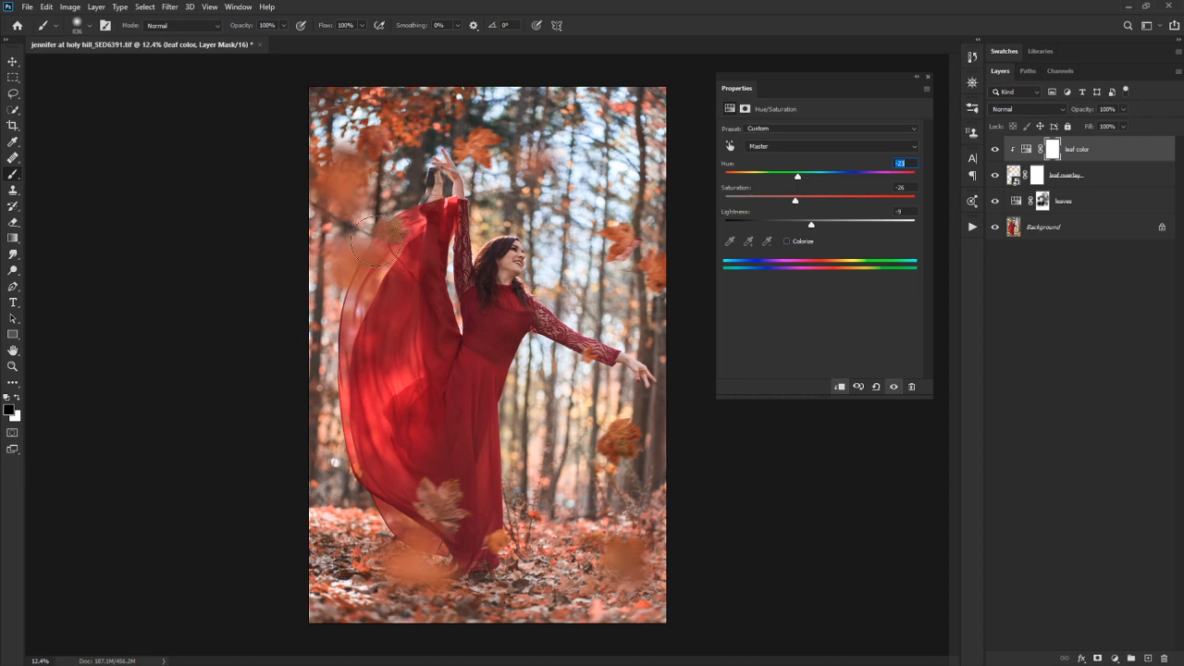
# - Try painting black on the leaf color mask over the upper leaves, and restore the mask to white
pyautogui.click(1038, 177)
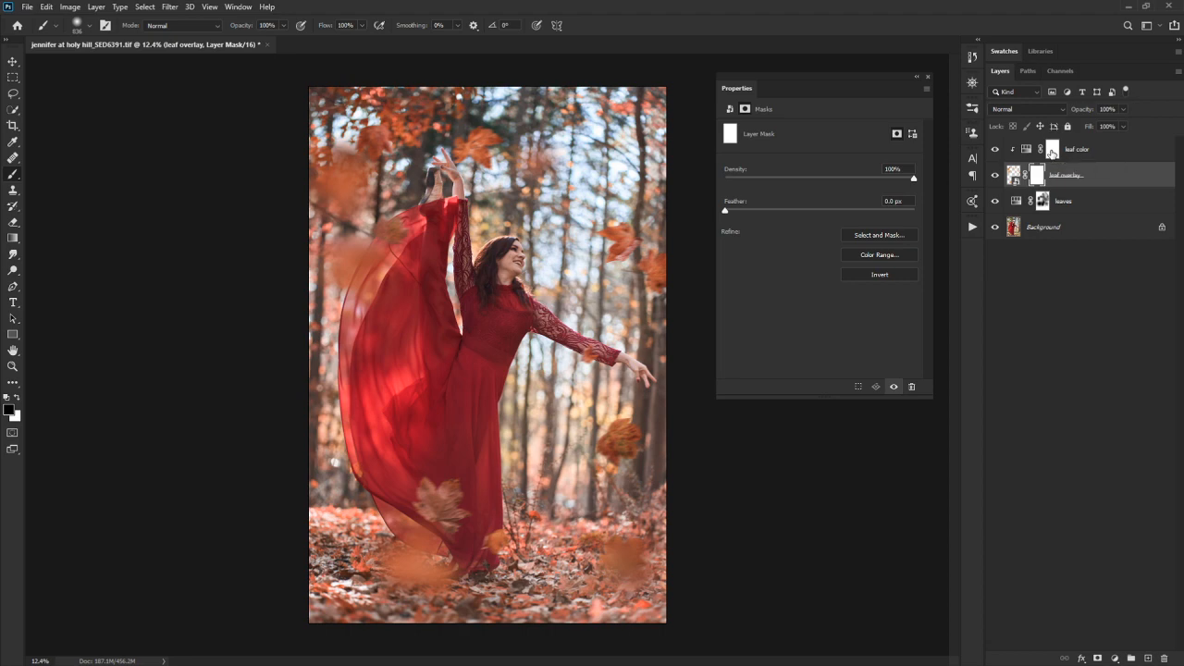
pyautogui.click(1052, 152)
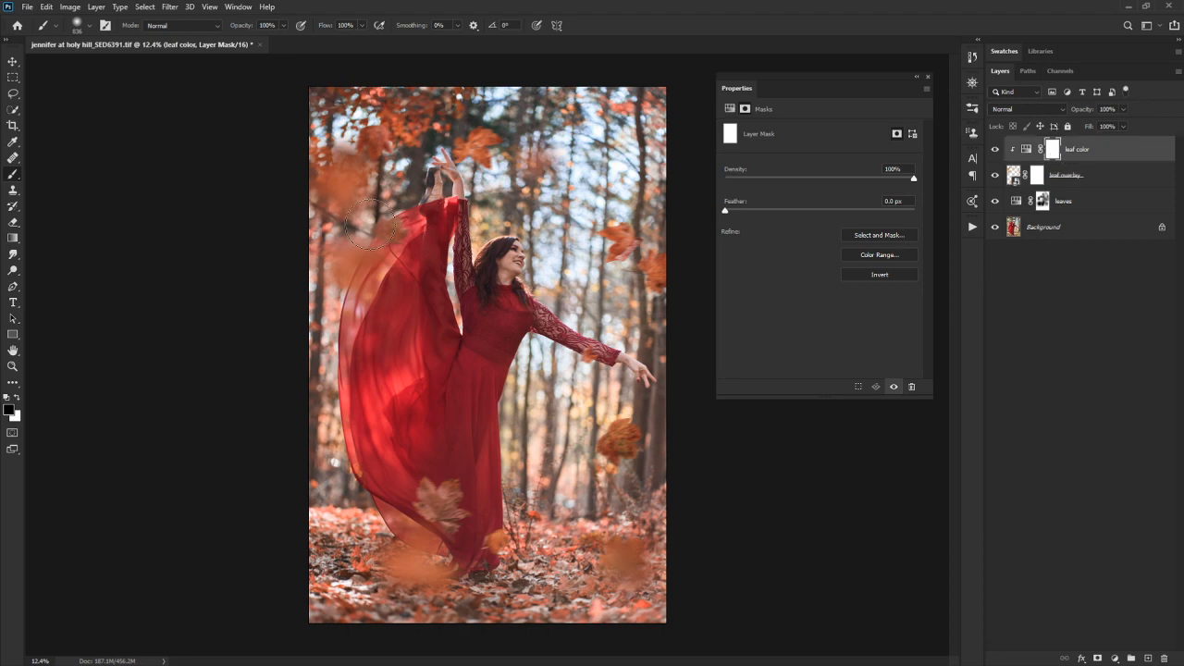
pyautogui.moveTo(400, 181)
pyautogui.mouseDown()
pyautogui.moveTo(343, 320)
pyautogui.moveTo(284, 241)
pyautogui.mouseUp()
pyautogui.click(474, 148)
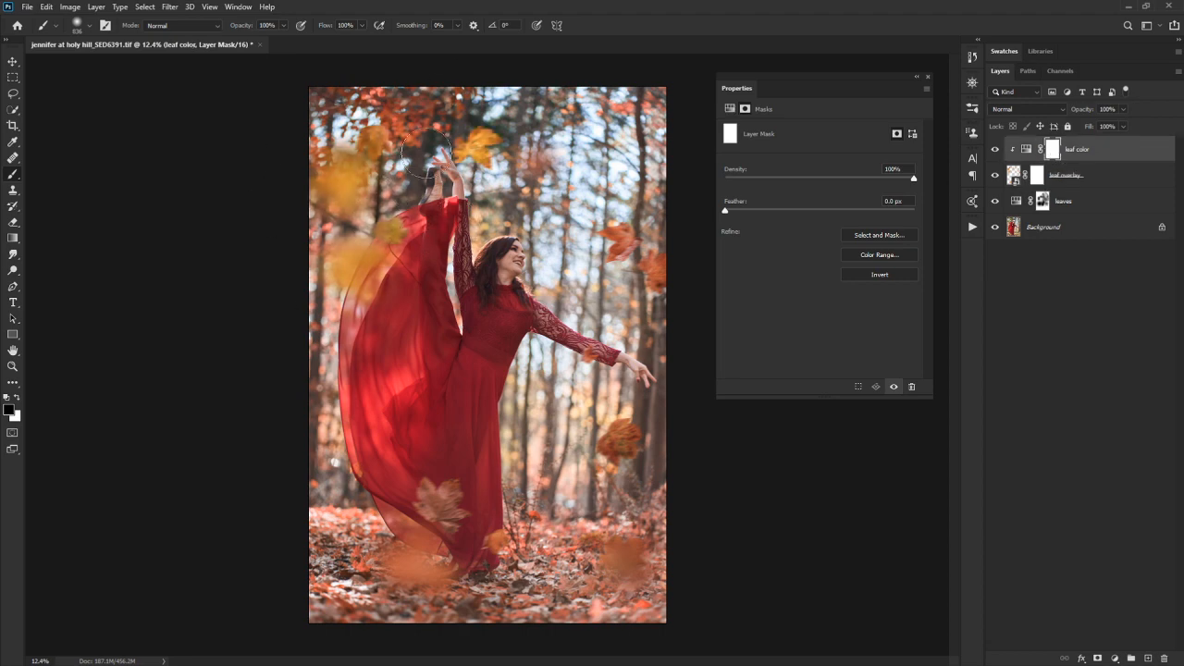
pyautogui.hotkey('ctrl', 'BackSpace')
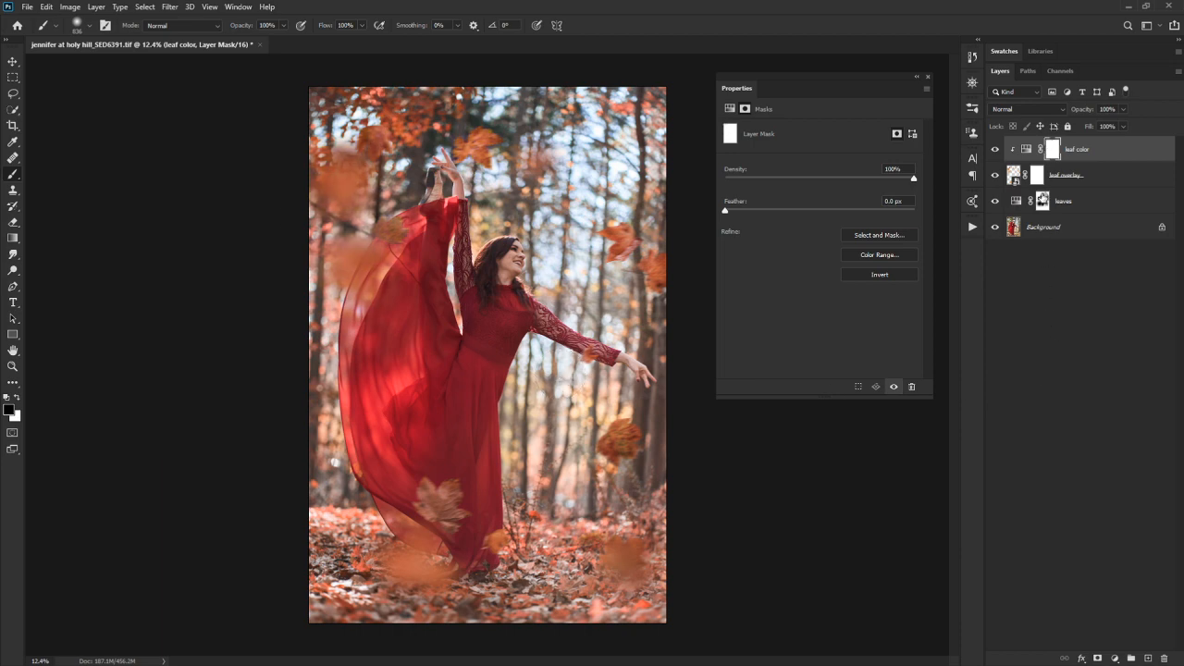
# - Paint black on the leaf overlay mask to hide the leaves covering the woman and her red dress
pyautogui.click(1037, 175)
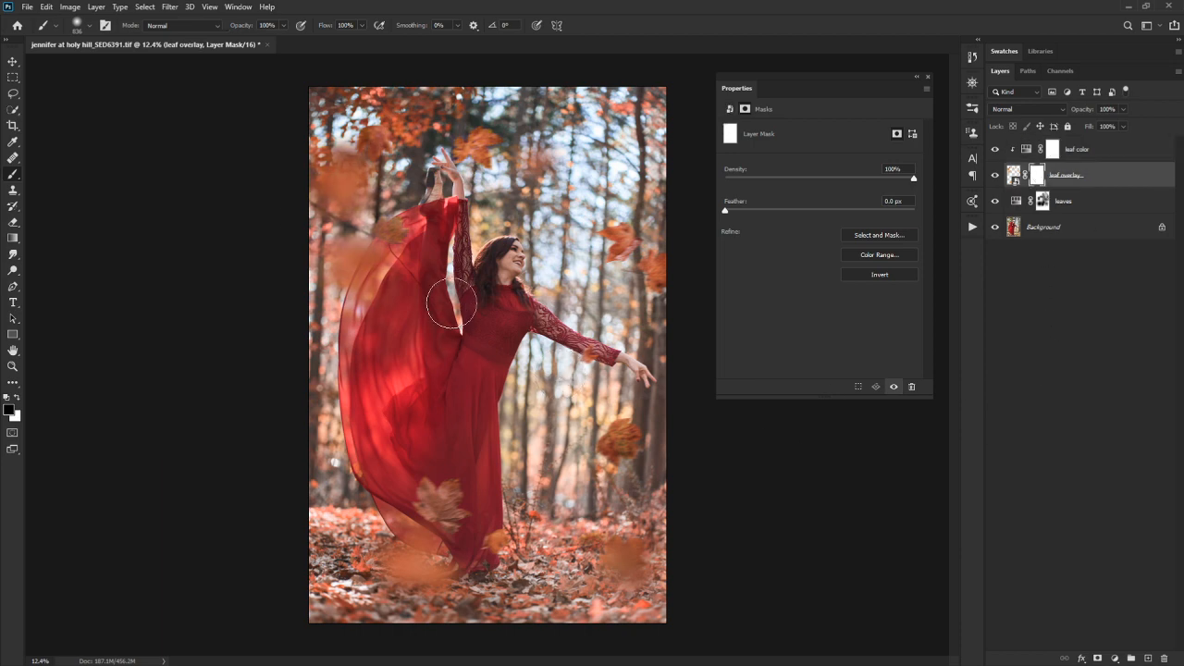
pyautogui.moveTo(404, 263)
pyautogui.mouseDown()
pyautogui.moveTo(404, 208)
pyautogui.moveTo(374, 288)
pyautogui.moveTo(402, 259)
pyautogui.moveTo(350, 284)
pyautogui.moveTo(384, 253)
pyautogui.moveTo(308, 271)
pyautogui.mouseUp()
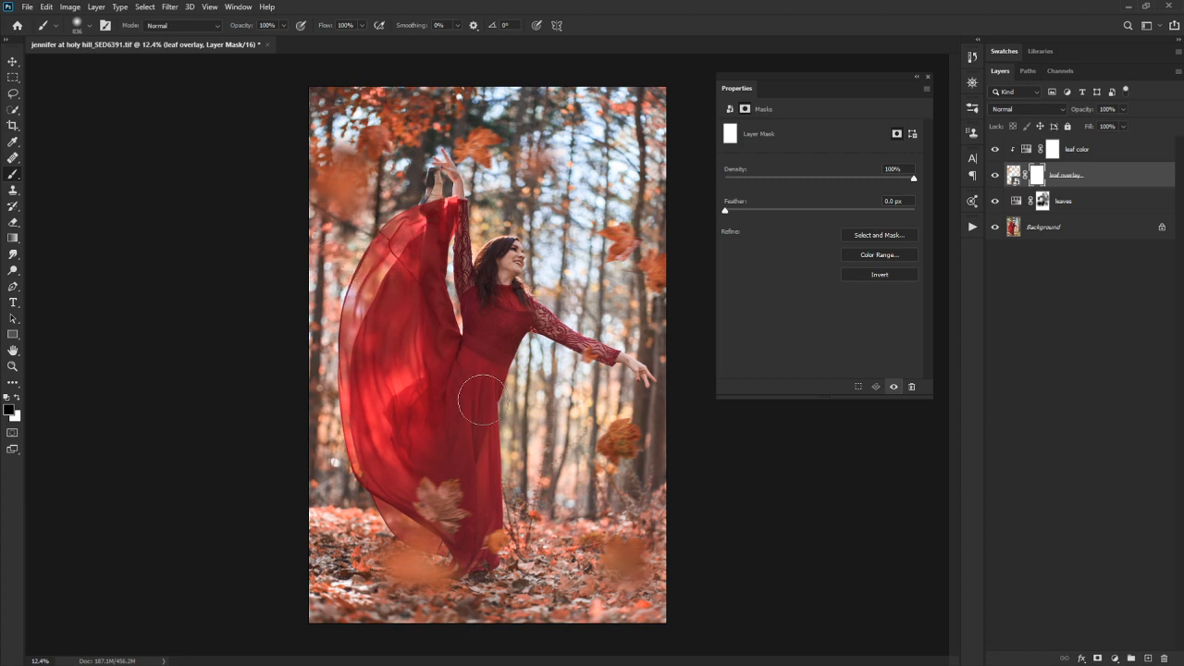
pyautogui.moveTo(484, 400)
pyautogui.mouseDown()
pyautogui.moveTo(435, 502)
pyautogui.moveTo(467, 444)
pyautogui.moveTo(415, 500)
pyautogui.moveTo(467, 583)
pyautogui.moveTo(436, 553)
pyautogui.moveTo(490, 581)
pyautogui.mouseUp()
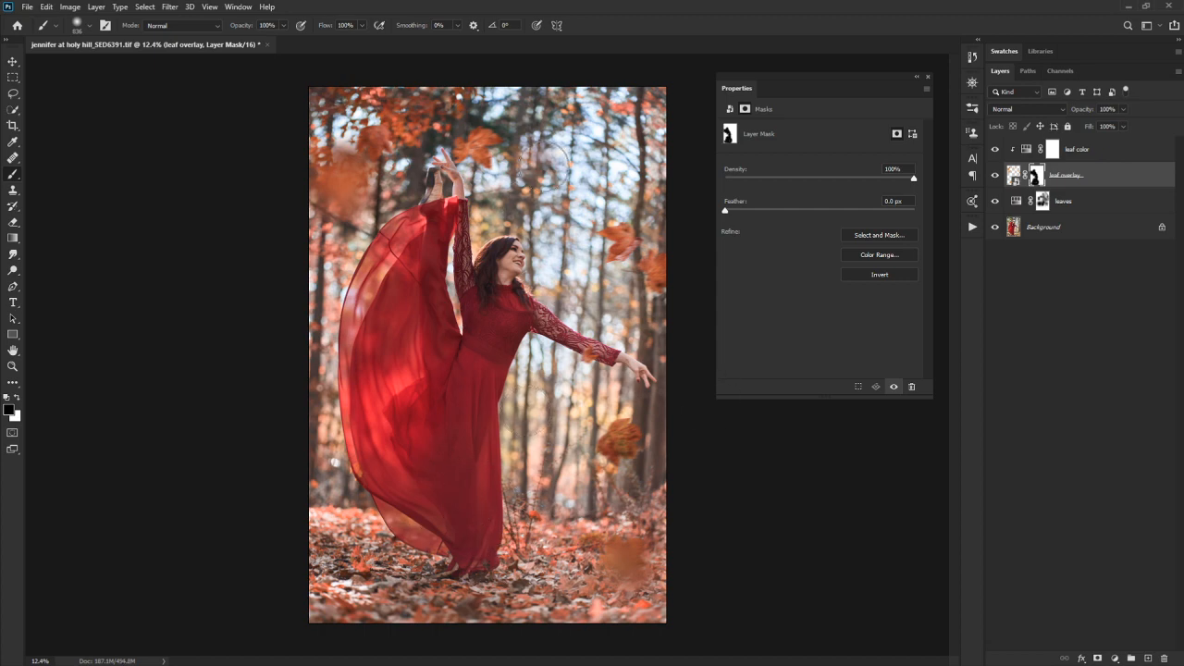
pyautogui.click(995, 176)
pyautogui.click(995, 176)
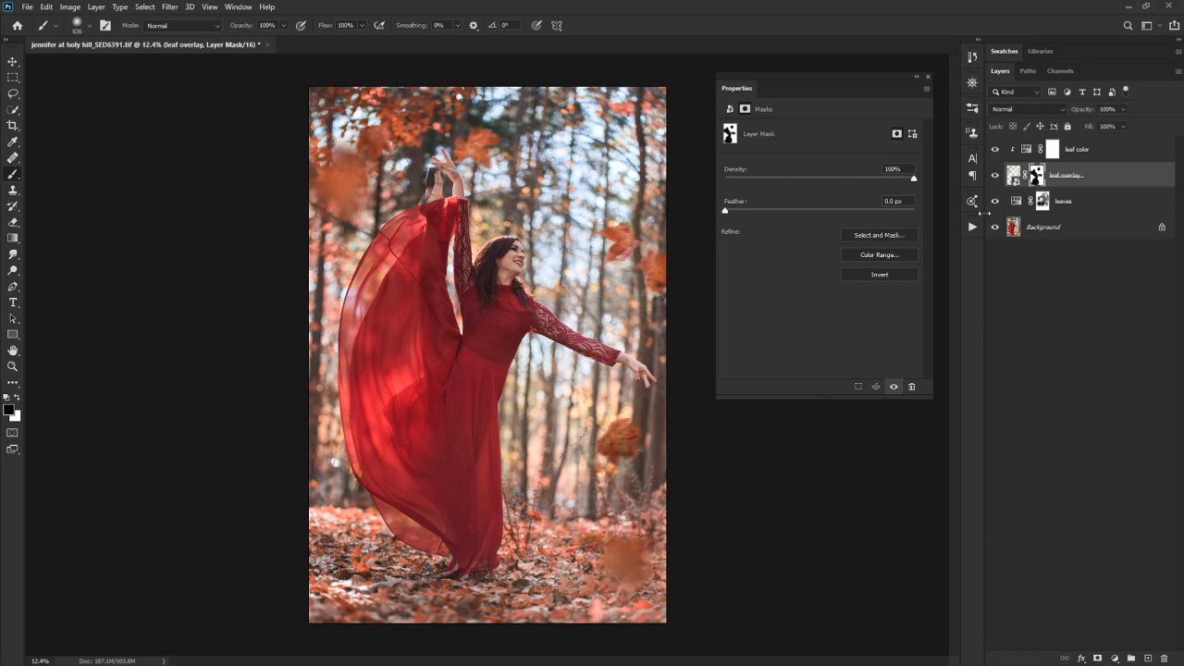
# - Compare the photo with and without the leaf overlay, and the overlay with and without the leaf color adjustment
pyautogui.click(997, 177)
pyautogui.click(996, 177)
pyautogui.click(996, 176)
pyautogui.click(996, 176)
pyautogui.click(996, 176)
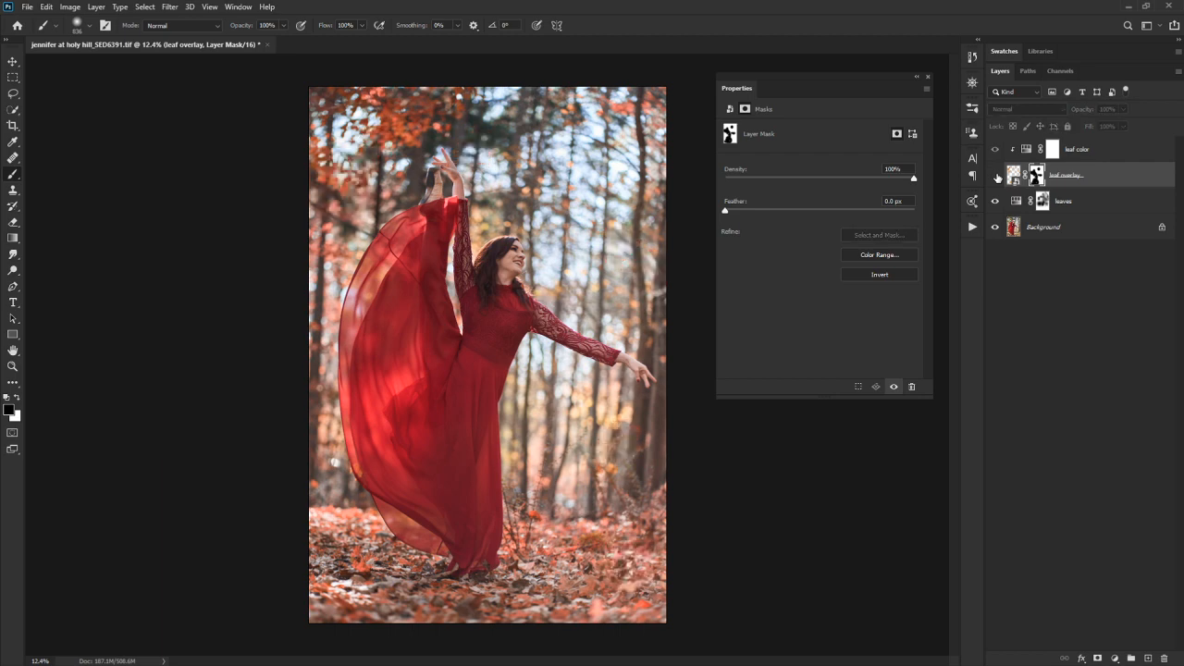
pyautogui.click(996, 176)
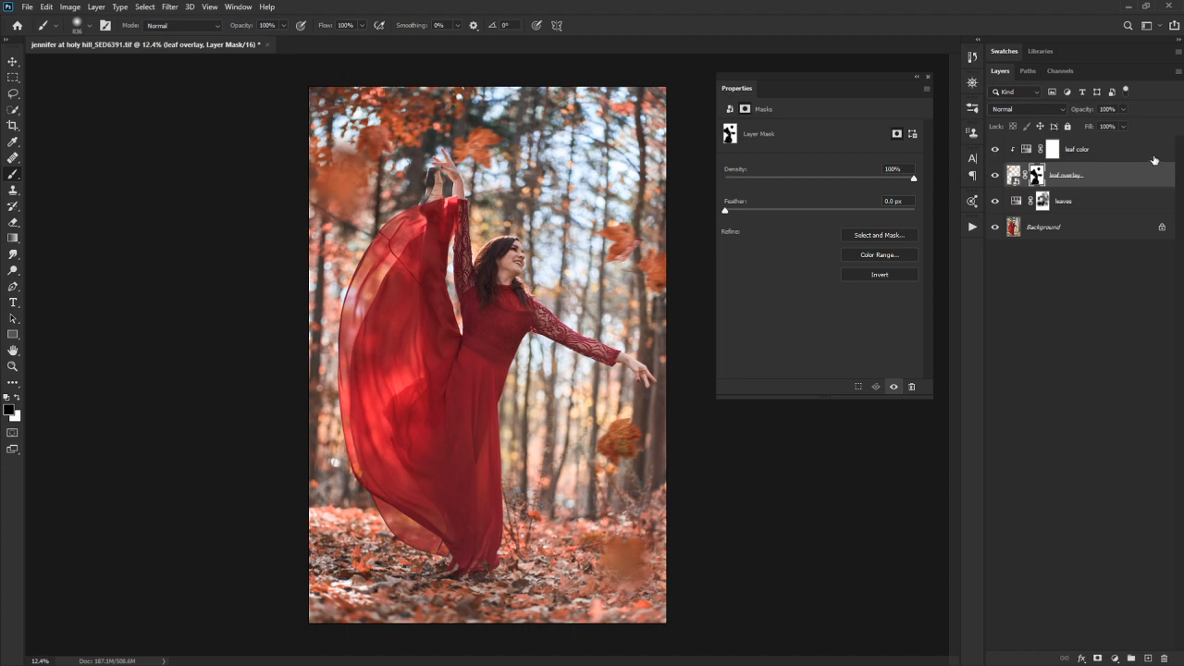
pyautogui.click(995, 151)
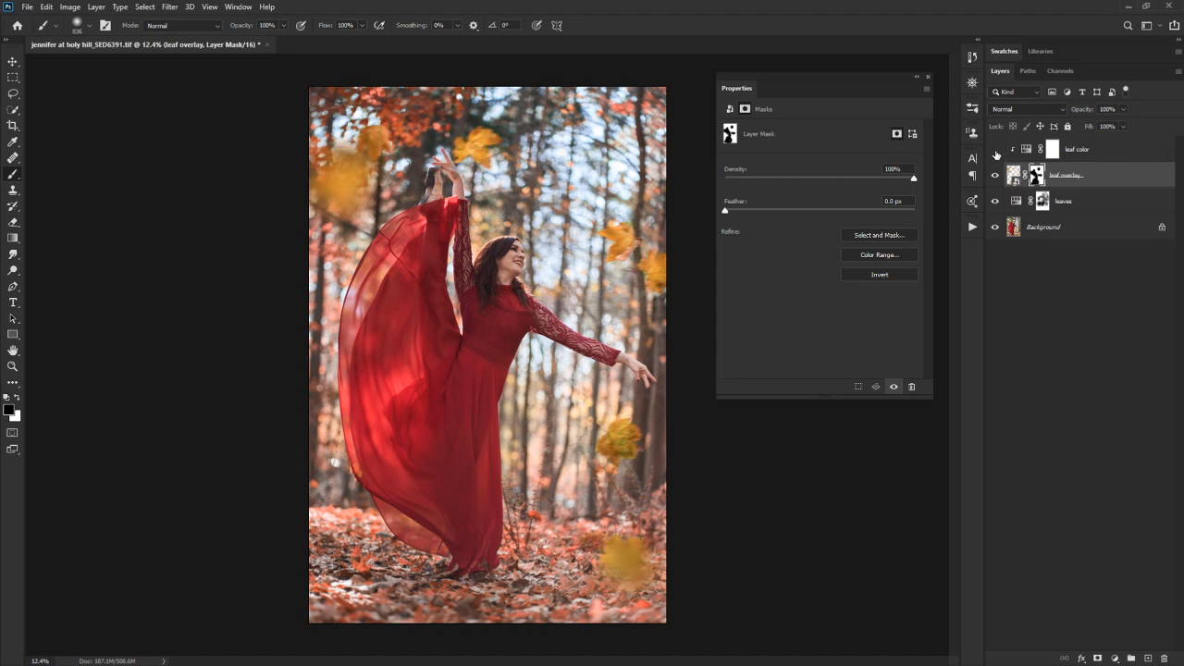
pyautogui.click(995, 151)
# - Paint black at 20% brush opacity on the leaf color mask to partly bring back the falling leaves' original color
pyautogui.click(1027, 149)
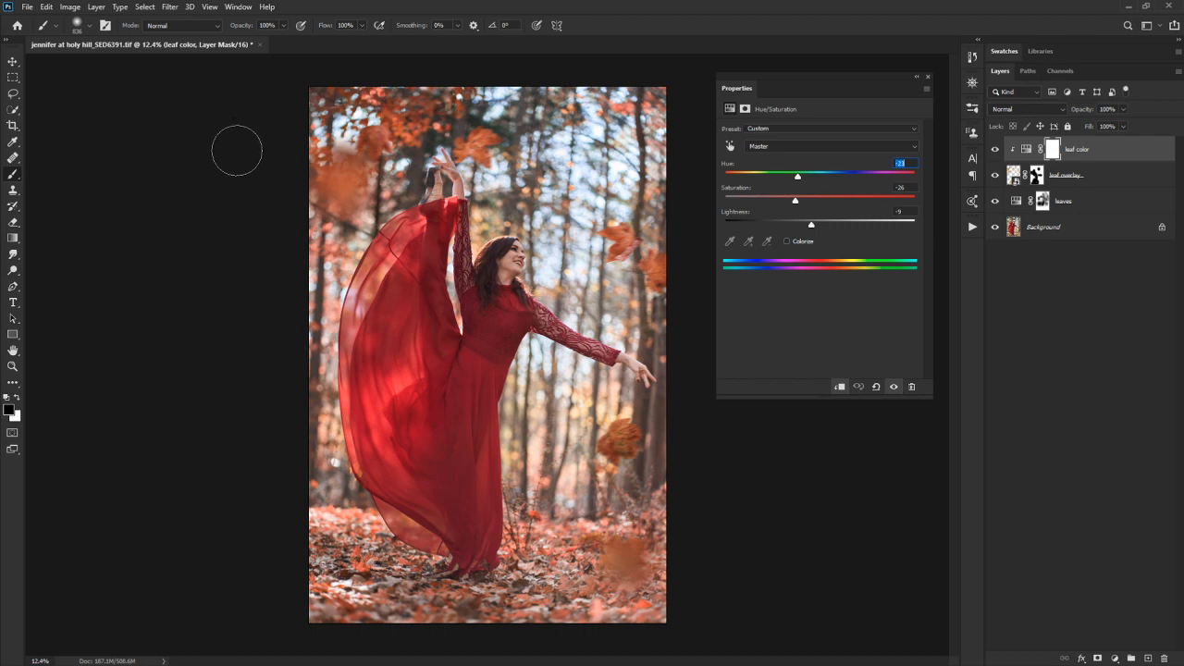
pyautogui.write('2')
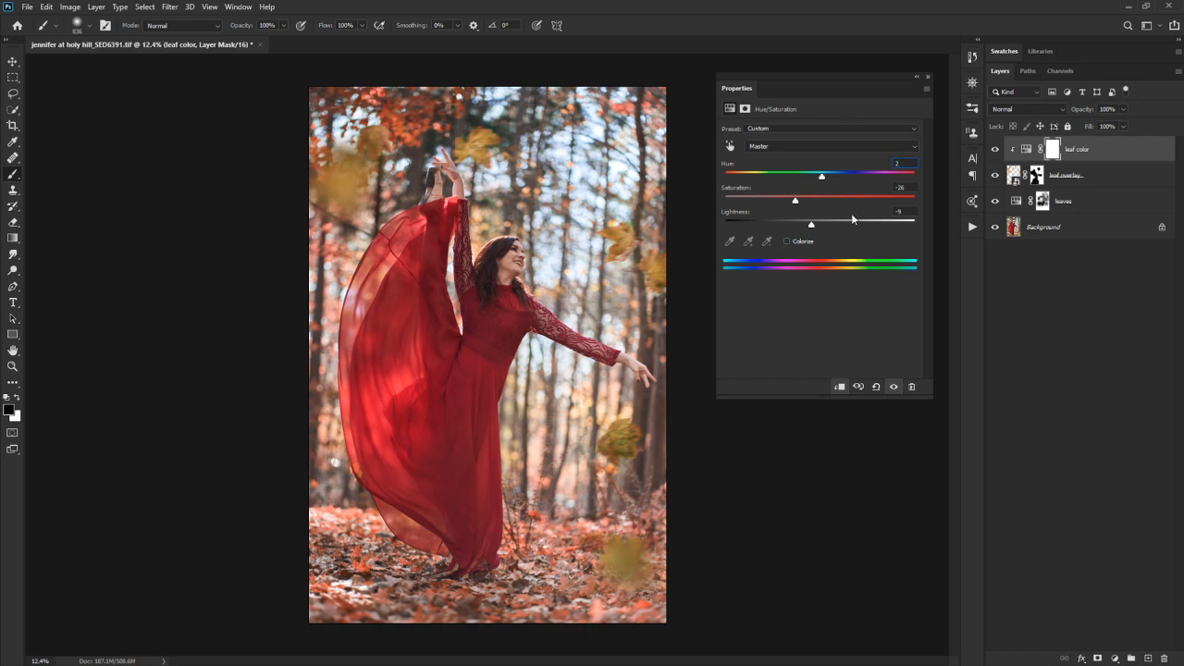
pyautogui.hotkey('ctrl', 'z')
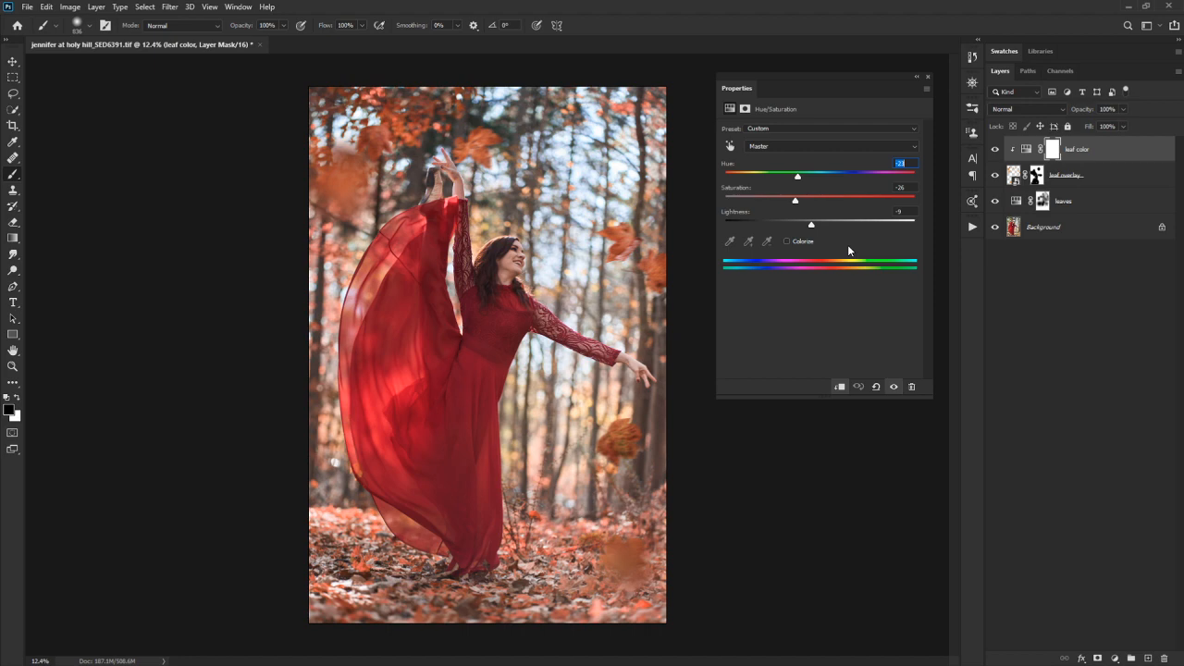
pyautogui.click(237, 26)
pyautogui.write('20')
pyautogui.press('Tab')
pyautogui.moveTo(457, 528); pyautogui.dragTo(486, 431)
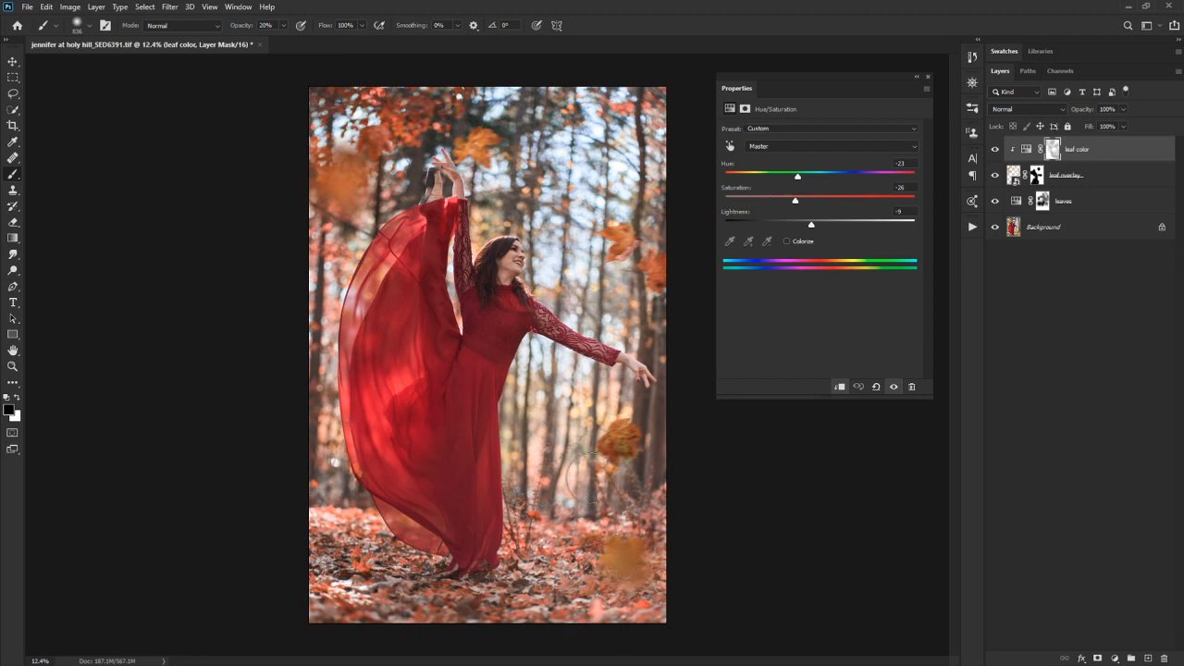
# - Paint black at 50% brush opacity on the leaves layer's mask over the leaves on the ground
pyautogui.click(1042, 202)
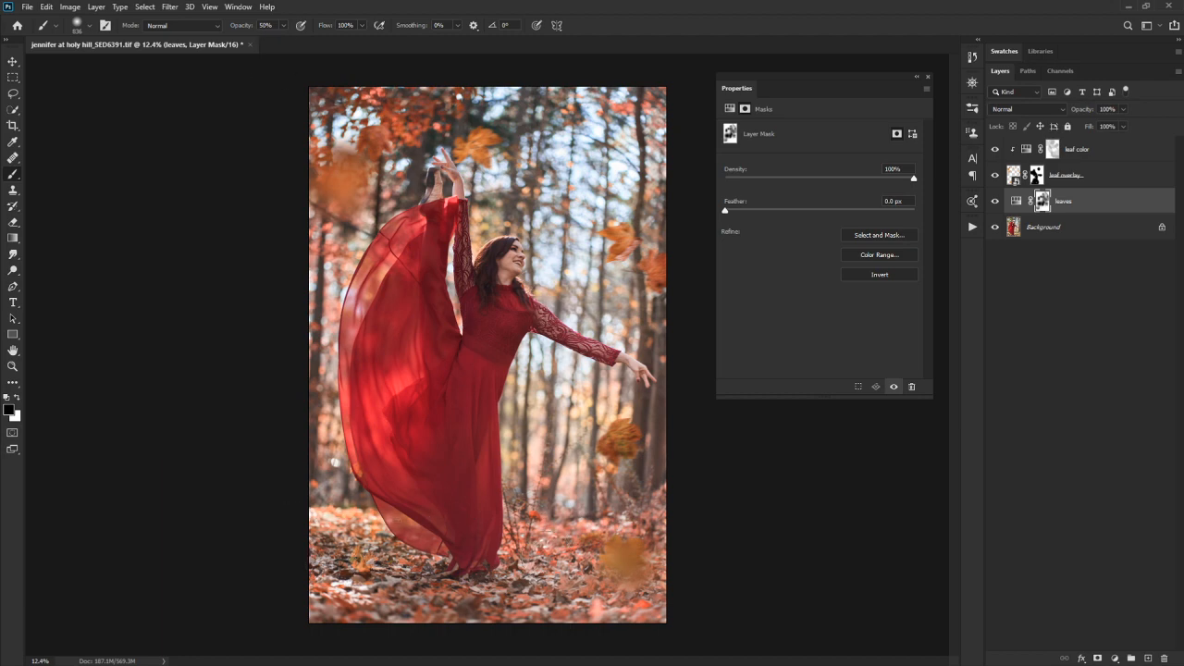
pyautogui.click(499, 553)
# - Try a new Hue/Saturation adjustment layer above leaf color, and delete it
pyautogui.click(1102, 150)
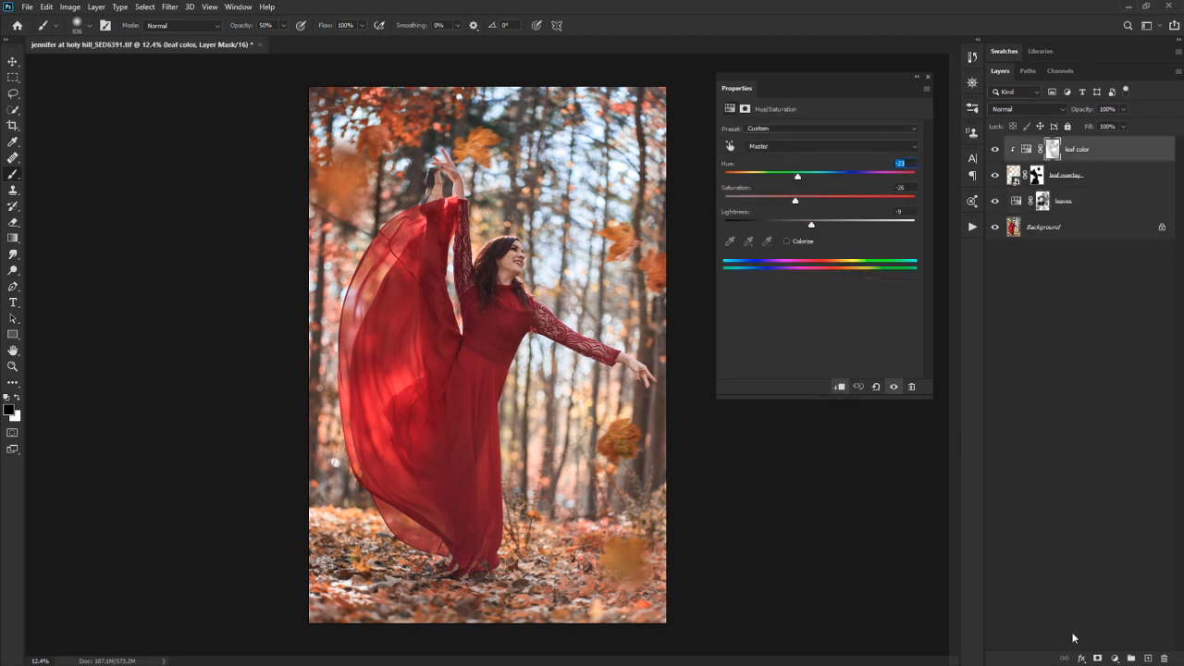
pyautogui.click(1114, 659)
pyautogui.click(1119, 543)
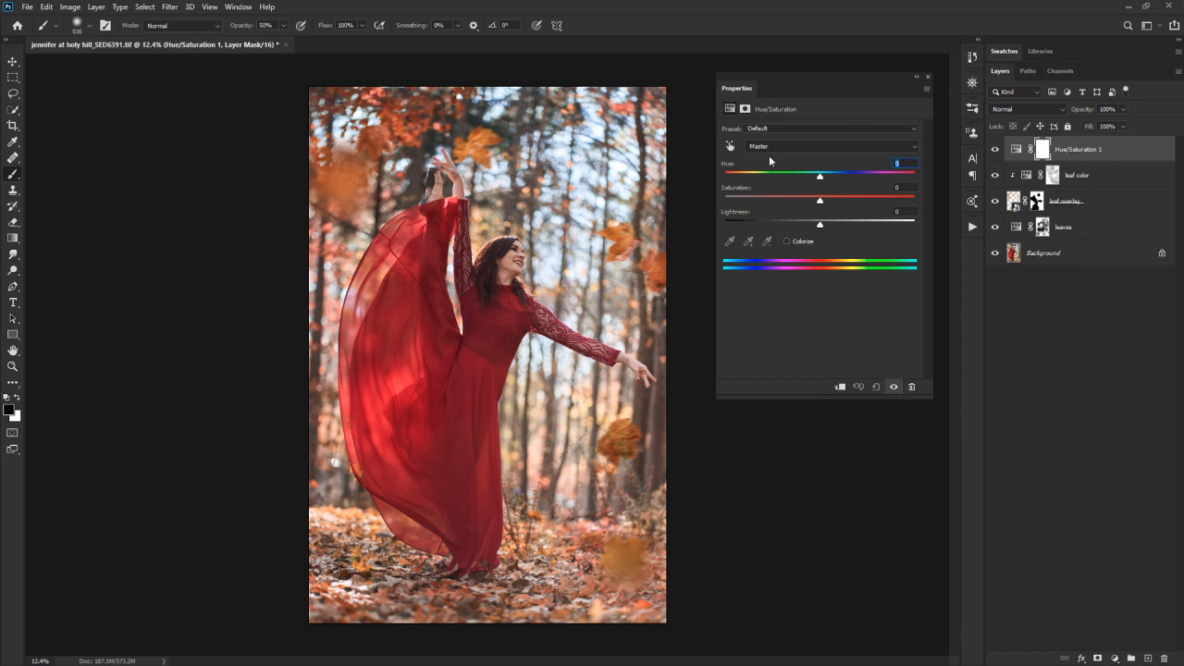
pyautogui.moveTo(819, 180)
pyautogui.mouseDown()
pyautogui.moveTo(809, 180)
pyautogui.moveTo(835, 189)
pyautogui.moveTo(812, 189)
pyautogui.moveTo(822, 185)
pyautogui.mouseUp()
pyautogui.click(911, 387)
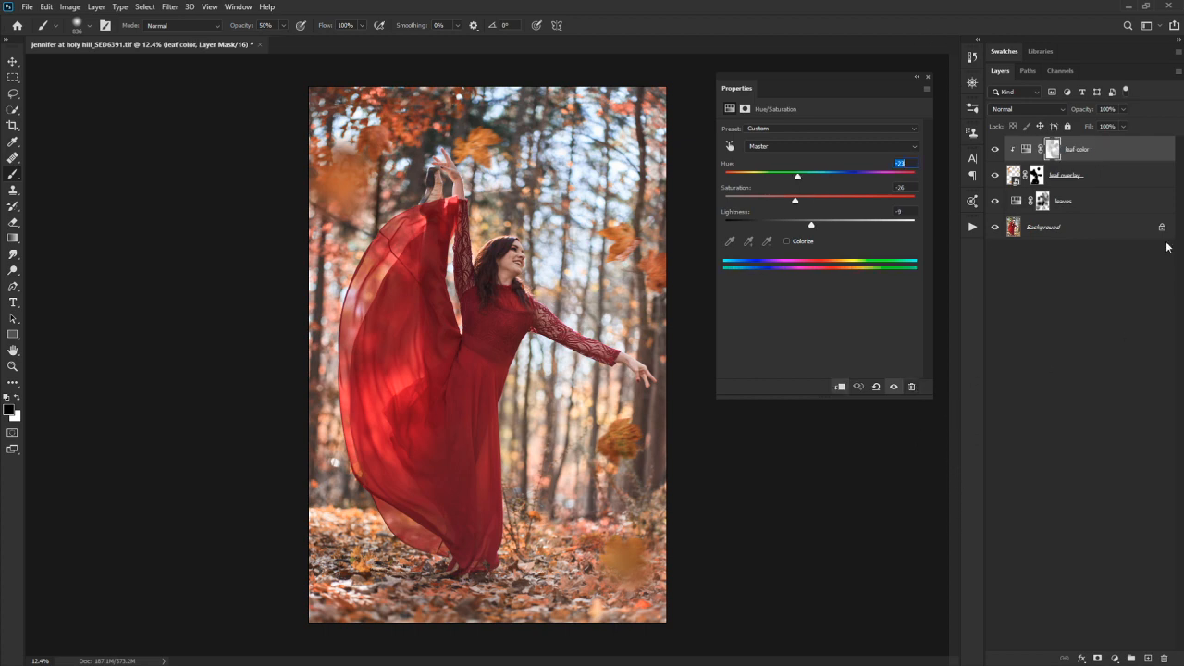
# - Close the adjustment properties and compare the edited photo with the original Background layer
pyautogui.click(928, 77)
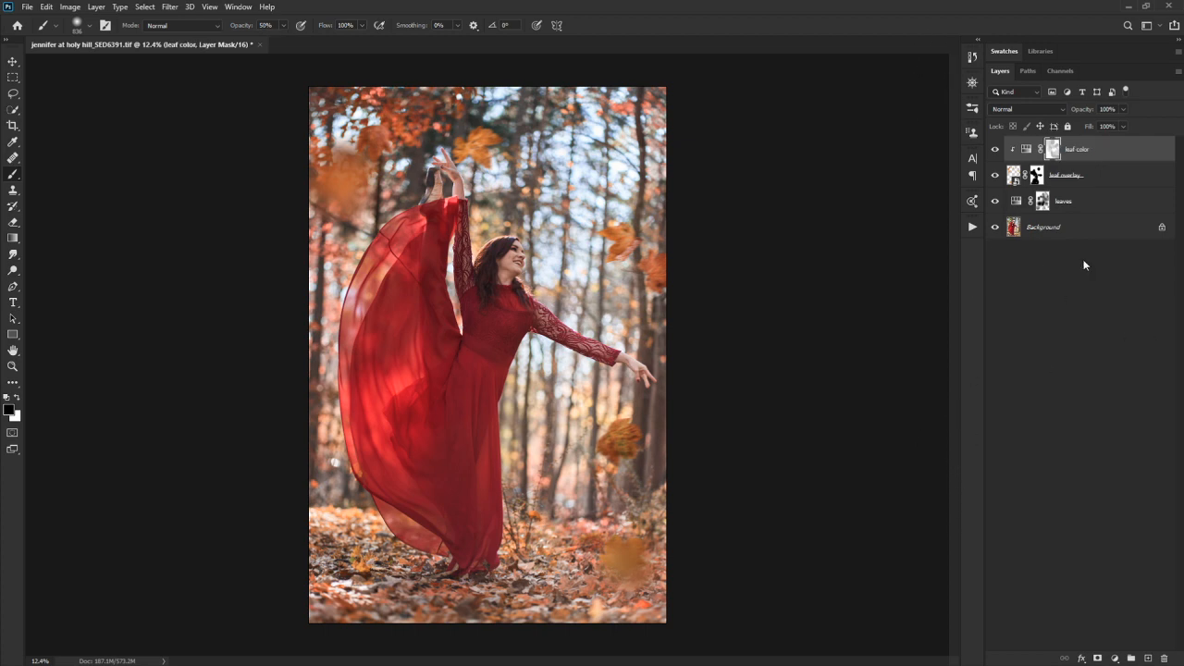
pyautogui.keyDown('alt'); pyautogui.click(994, 227); pyautogui.keyUp('alt')
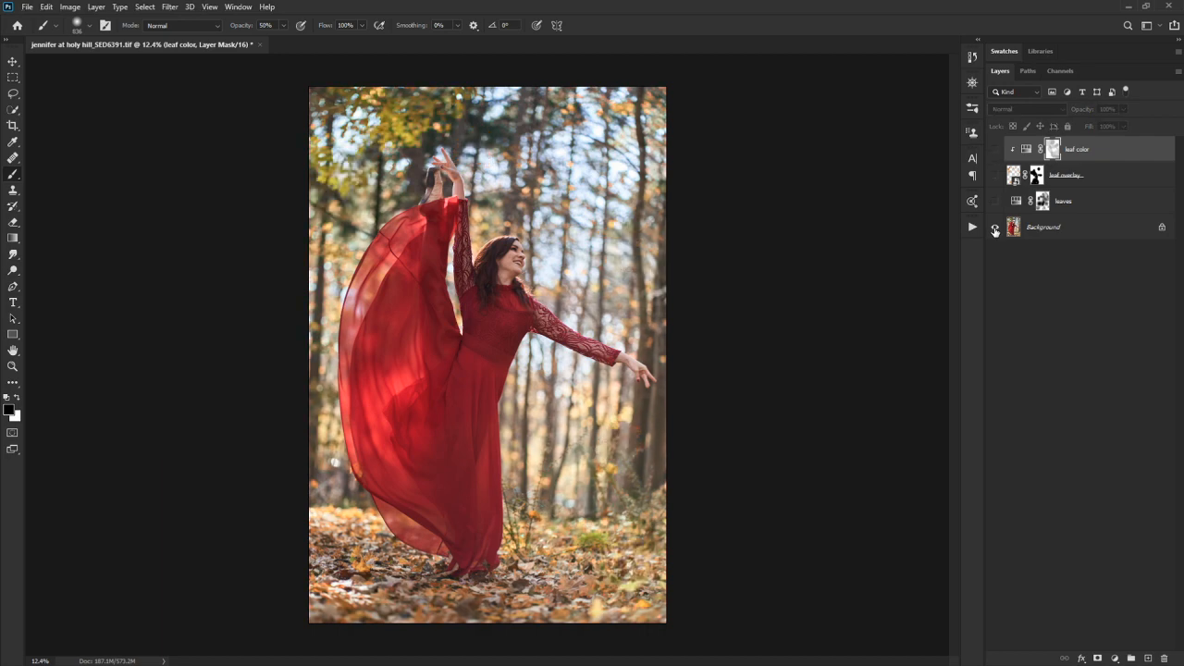
pyautogui.keyDown('alt'); pyautogui.click(994, 228); pyautogui.keyUp('alt')
pyautogui.keyDown('alt'); pyautogui.click(994, 228); pyautogui.keyUp('alt')
pyautogui.keyDown('alt'); pyautogui.click(994, 228); pyautogui.keyUp('alt')
pyautogui.moveTo(995, 203); pyautogui.dragTo(994, 151)
pyautogui.moveTo(995, 204); pyautogui.dragTo(994, 151)
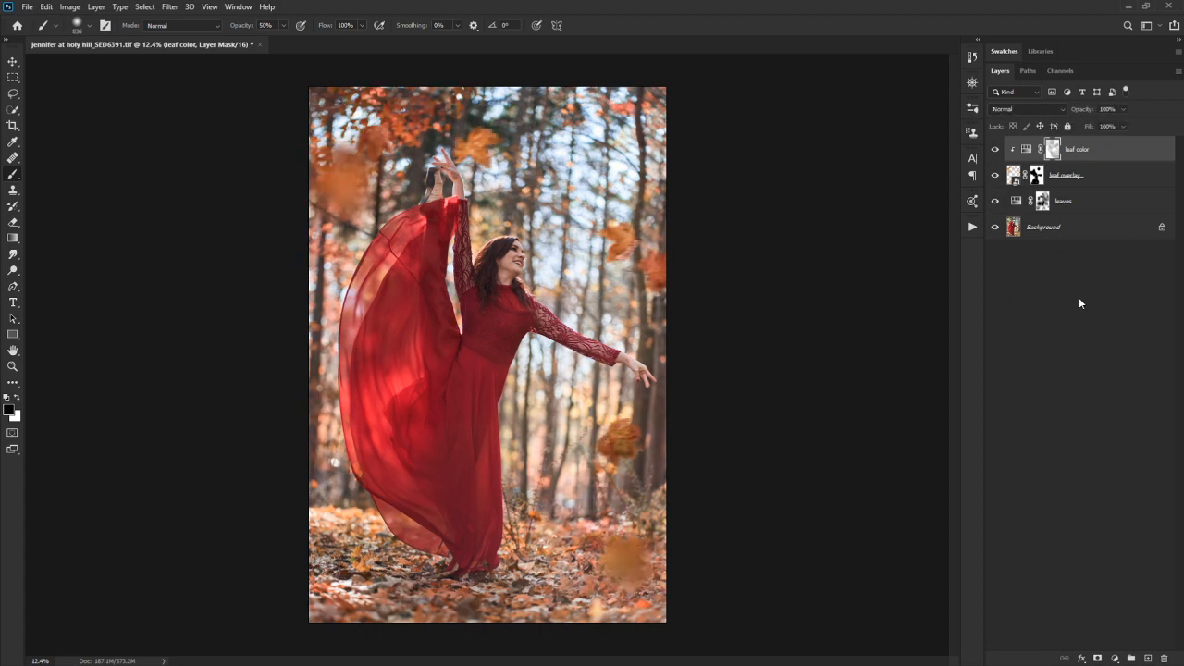
# - Compare the photo with and without the leaves adjustment while the falling leaves stay shown
pyautogui.click(995, 201)
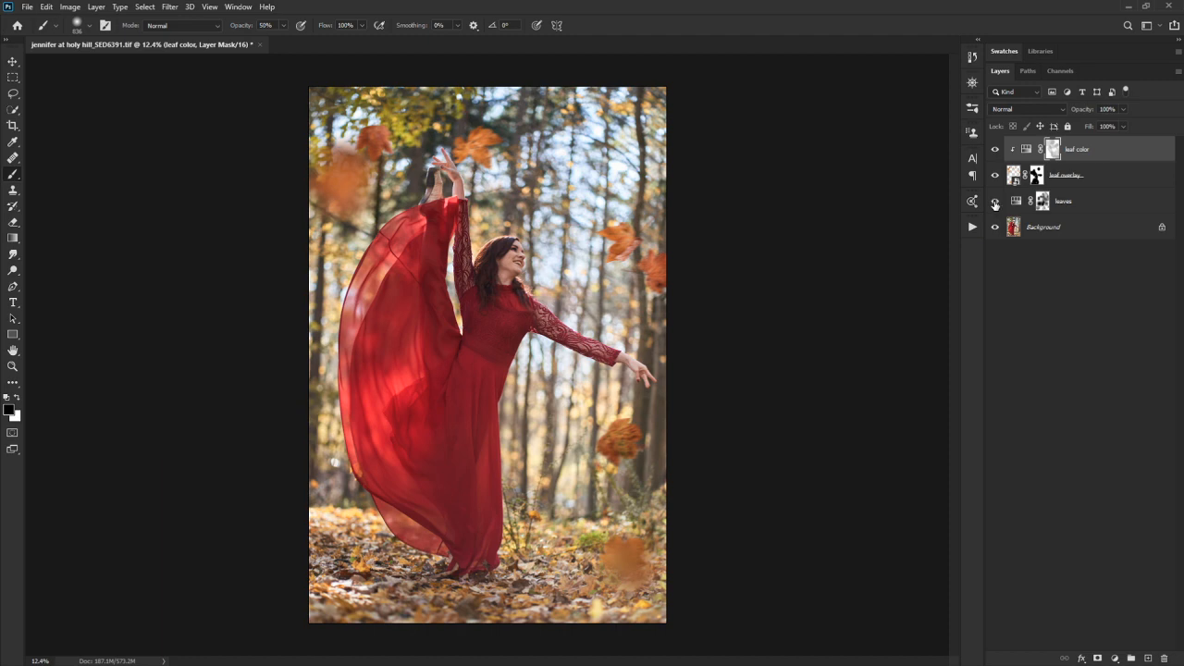
pyautogui.click(995, 201)
pyautogui.click(995, 202)
pyautogui.click(995, 201)
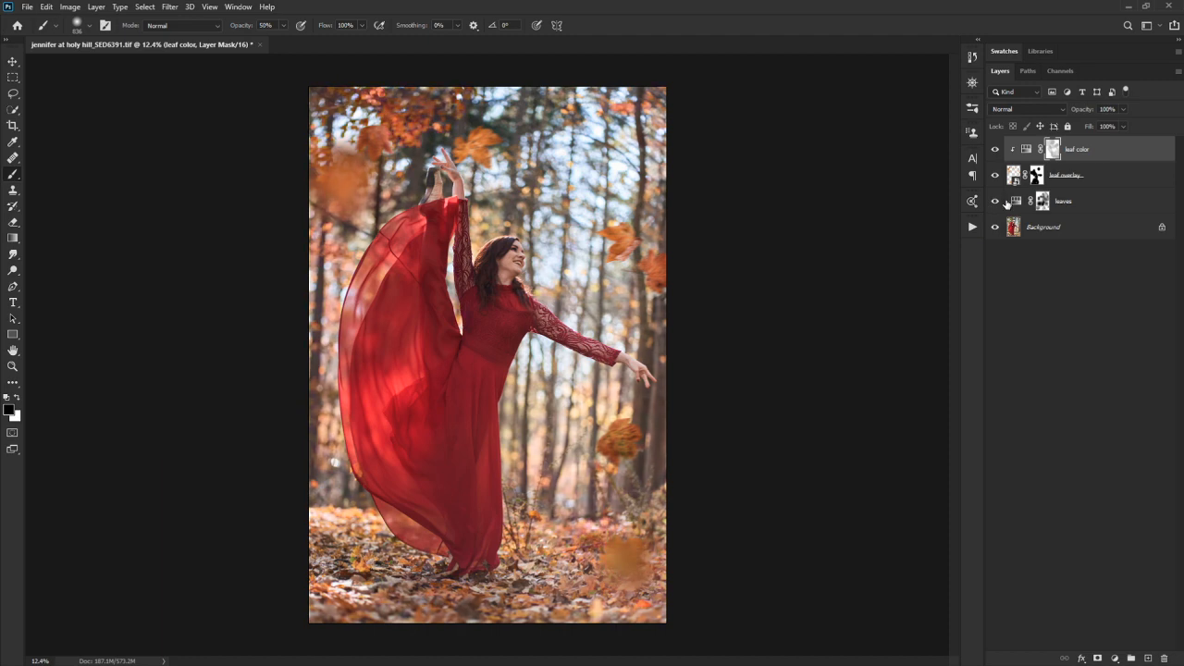
# - Reopen the leaves Hue/Saturation adjustment and set the Hue of its Yellows range to -30
pyautogui.doubleClick(1015, 200)
pyautogui.click(833, 146)
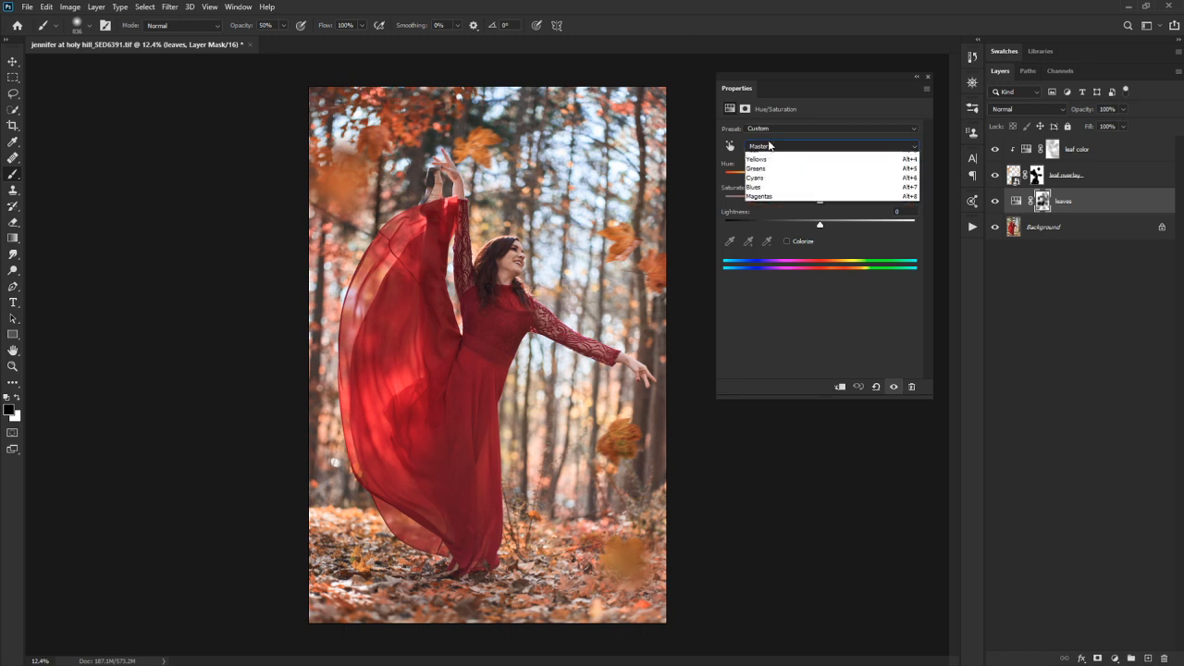
pyautogui.click(796, 163)
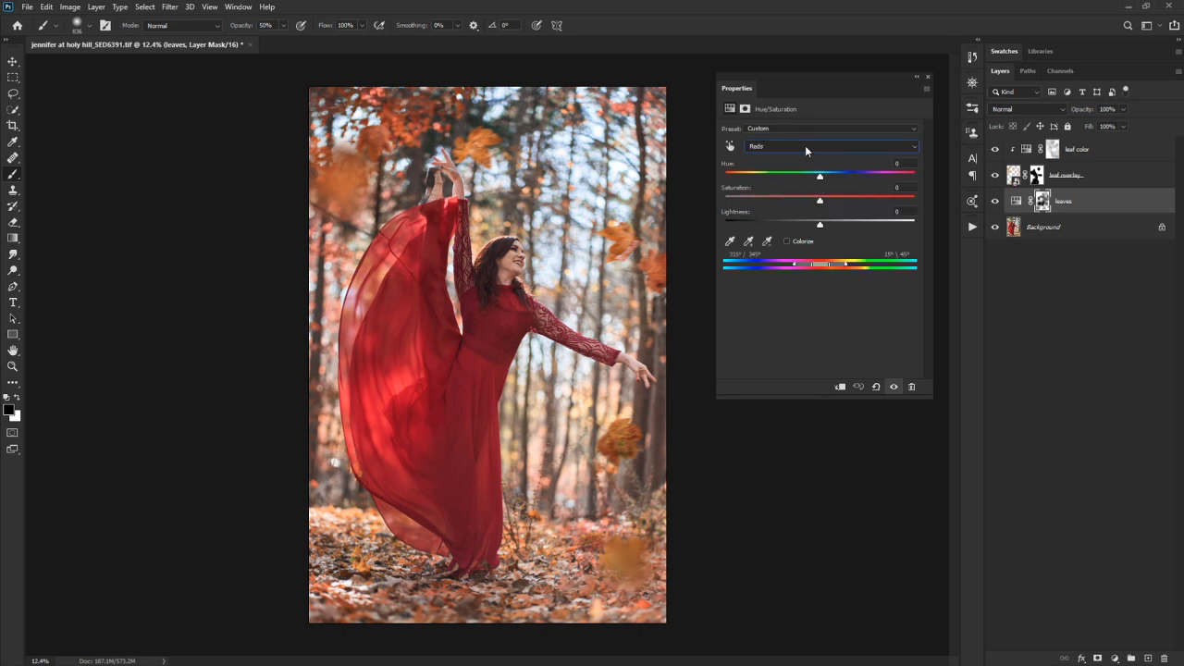
pyautogui.click(804, 145)
pyautogui.click(801, 175)
pyautogui.moveTo(782, 176); pyautogui.dragTo(790, 181)
pyautogui.moveTo(790, 182); pyautogui.dragTo(792, 184)
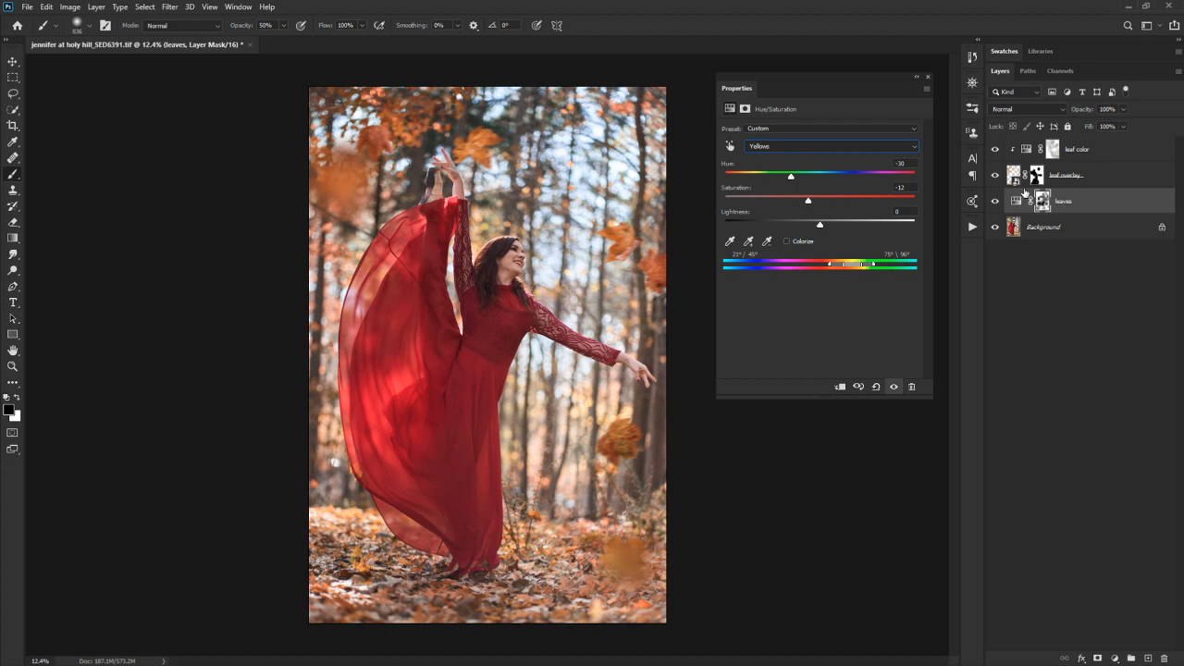
# - Disable the leaf overlay layer's mask and show that layer alone to examine the full overlay
pyautogui.click(1099, 176)
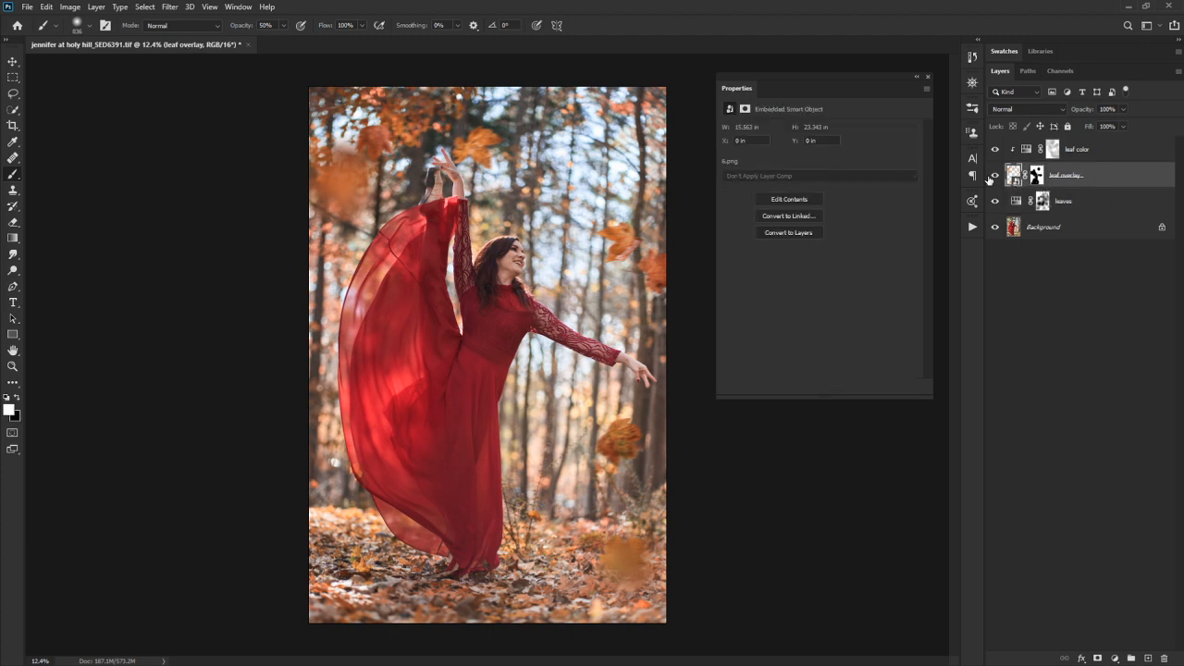
pyautogui.keyDown('shift'); pyautogui.click(1037, 177); pyautogui.keyUp('shift')
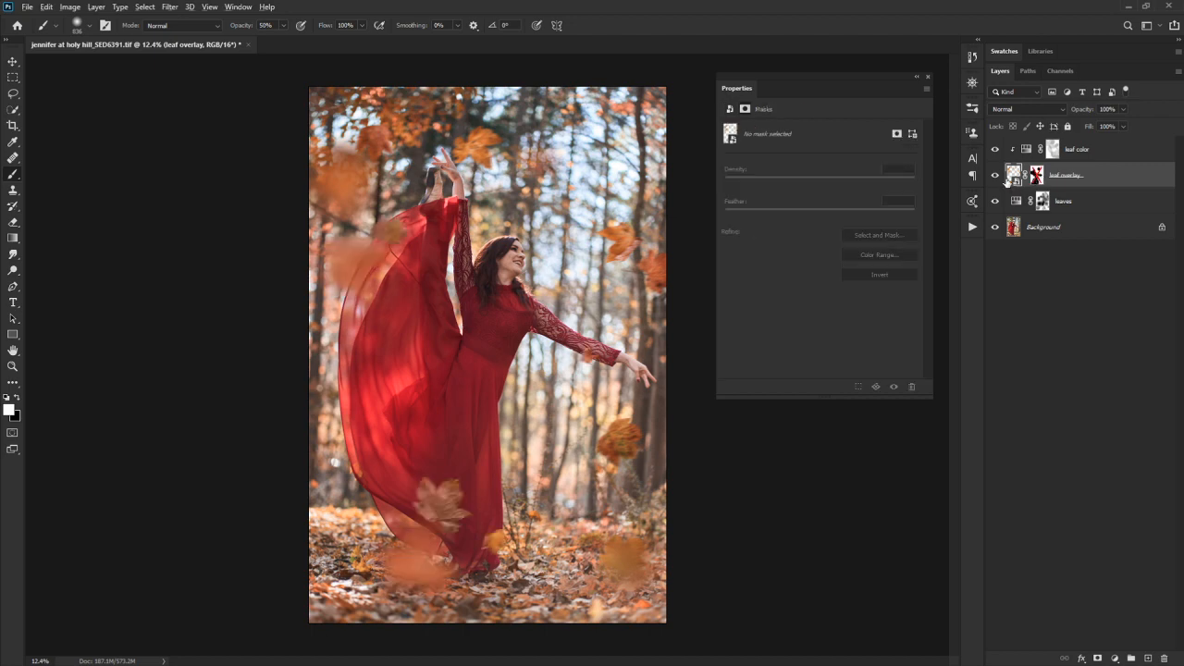
pyautogui.keyDown('alt'); pyautogui.click(996, 177); pyautogui.keyUp('alt')
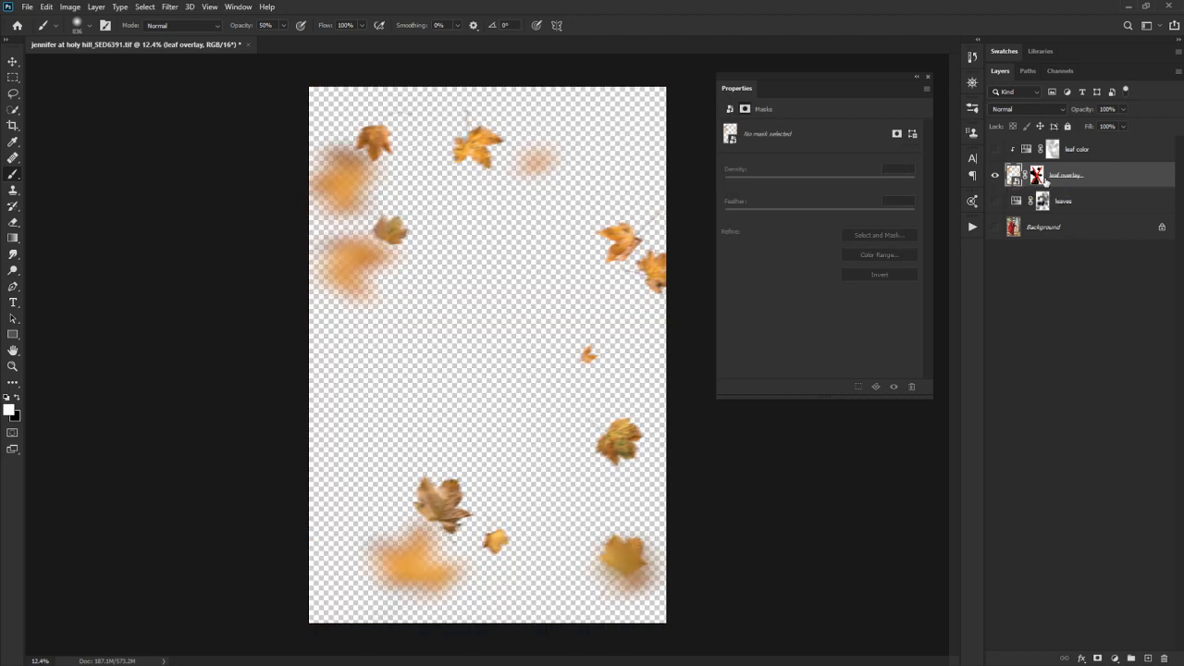
# - Compare the isolated leaf overlay with and without its mask, and show all the other layers again
pyautogui.keyDown('shift'); pyautogui.click(1037, 178); pyautogui.keyUp('shift')
pyautogui.keyDown('shift'); pyautogui.click(1038, 178); pyautogui.keyUp('shift')
pyautogui.keyDown('alt'); pyautogui.click(993, 175); pyautogui.keyUp('alt')
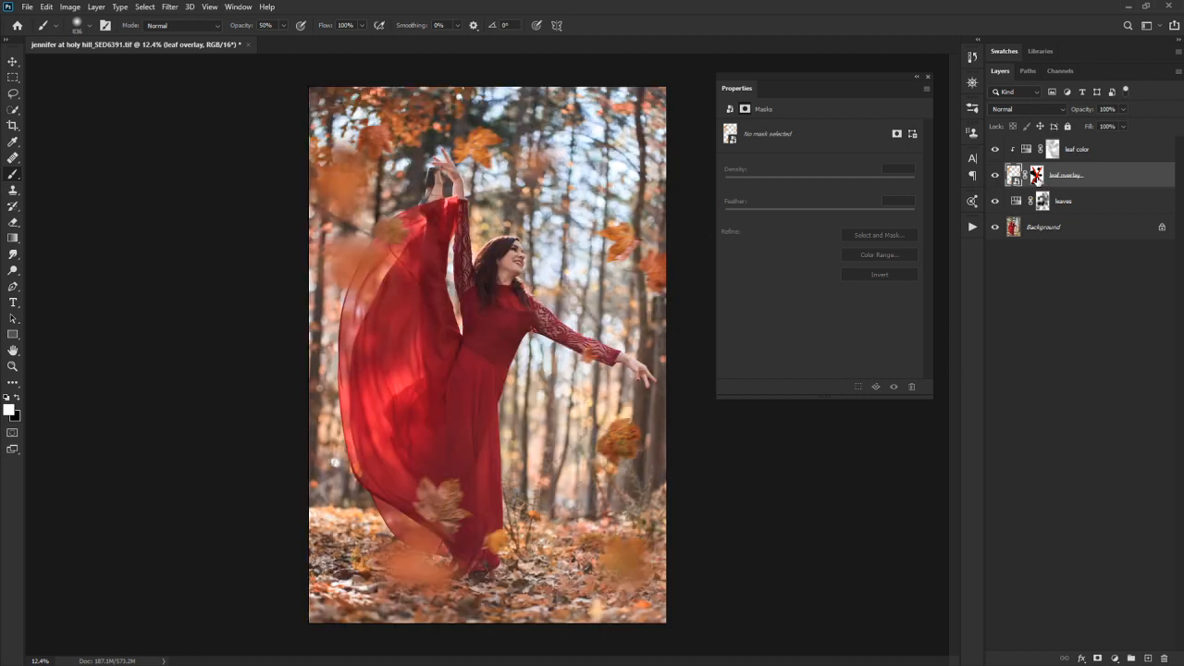
# - Compare the full photo with and without the leaf overlay layer's mask, leaving the mask enabled
pyautogui.keyDown('shift'); pyautogui.click(1035, 176); pyautogui.keyUp('shift')
pyautogui.keyDown('shift'); pyautogui.click(1035, 176); pyautogui.keyUp('shift')
pyautogui.keyDown('shift'); pyautogui.click(1035, 177); pyautogui.keyUp('shift')
pyautogui.keyDown('shift'); pyautogui.click(1034, 177); pyautogui.keyUp('shift')
pyautogui.keyDown('shift'); pyautogui.click(1035, 177); pyautogui.keyUp('shift')
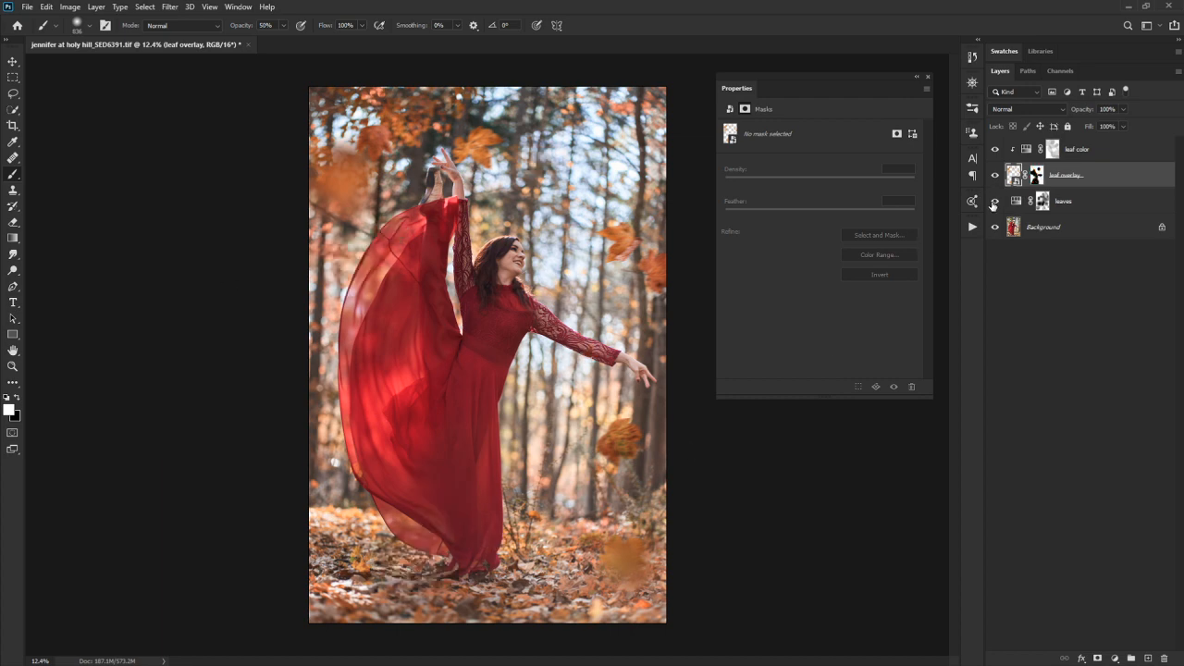
# - Compare the photo with and without the leaf color adjustment, and set that layer's opacity to 69%
pyautogui.click(1134, 154)
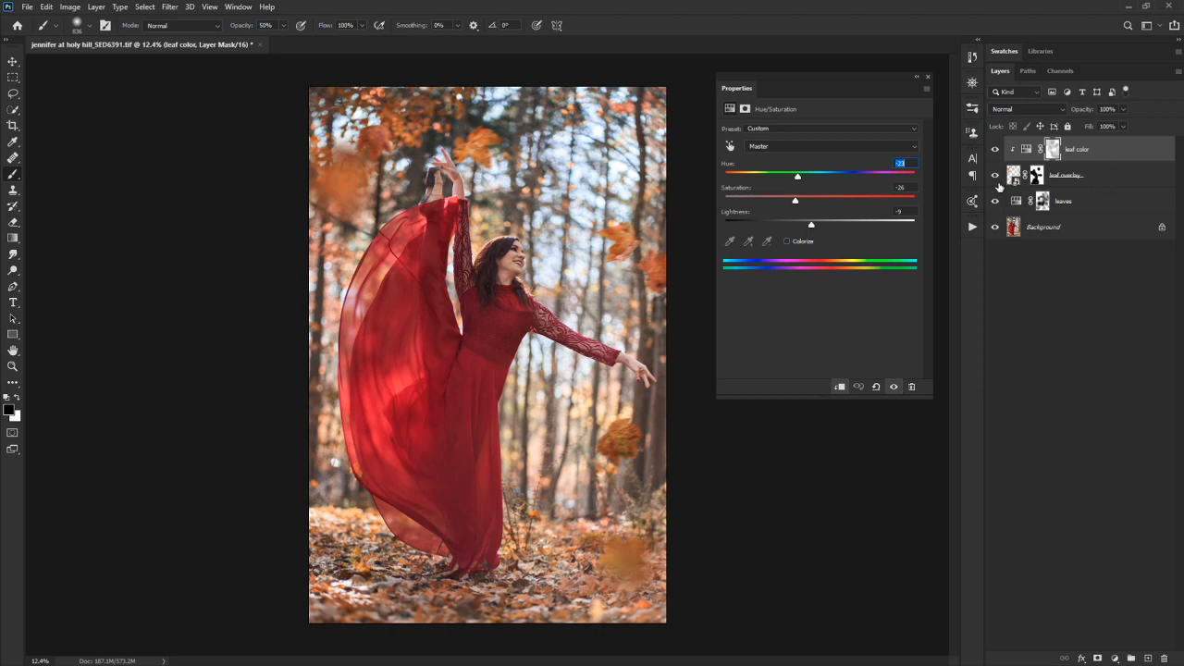
pyautogui.click(996, 151)
pyautogui.click(996, 150)
pyautogui.click(996, 150)
pyautogui.click(996, 151)
pyautogui.moveTo(1084, 113); pyautogui.dragTo(914, 136)
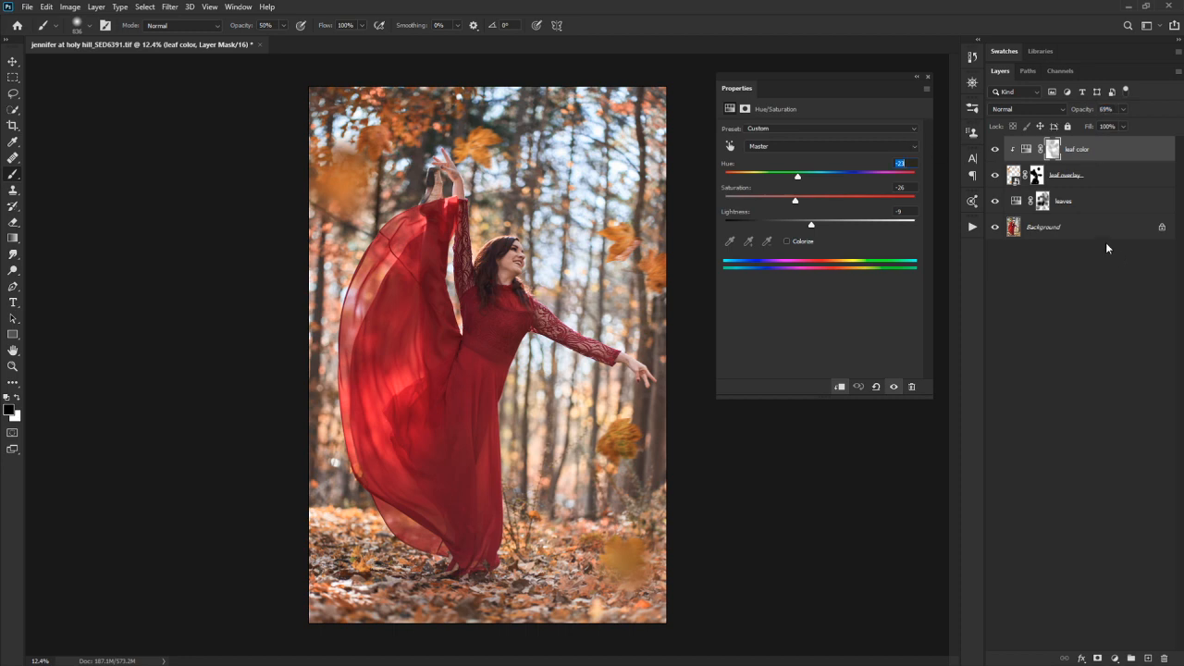
# - Reduce the leaves adjustment layer's opacity to about 88% and save the layered TIFF with ZIP image and layer compression
pyautogui.click(1100, 201)
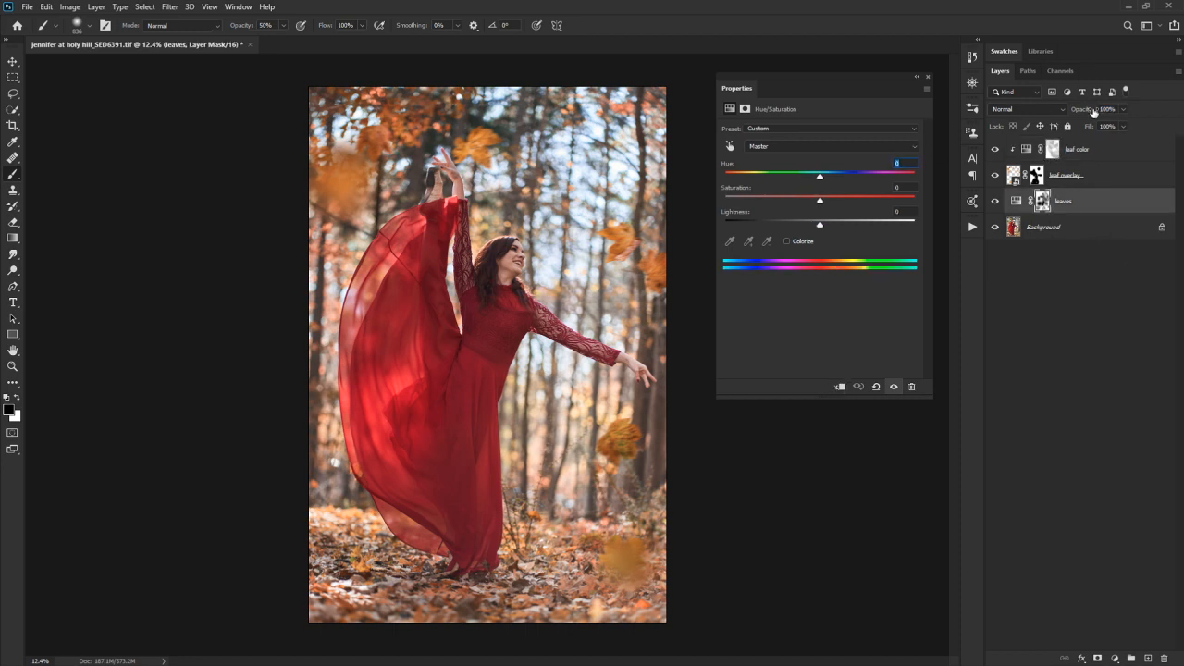
pyautogui.moveTo(1083, 114)
pyautogui.mouseDown()
pyautogui.moveTo(1051, 121)
pyautogui.moveTo(1075, 121)
pyautogui.mouseUp()
pyautogui.hotkey('ctrl', 's')
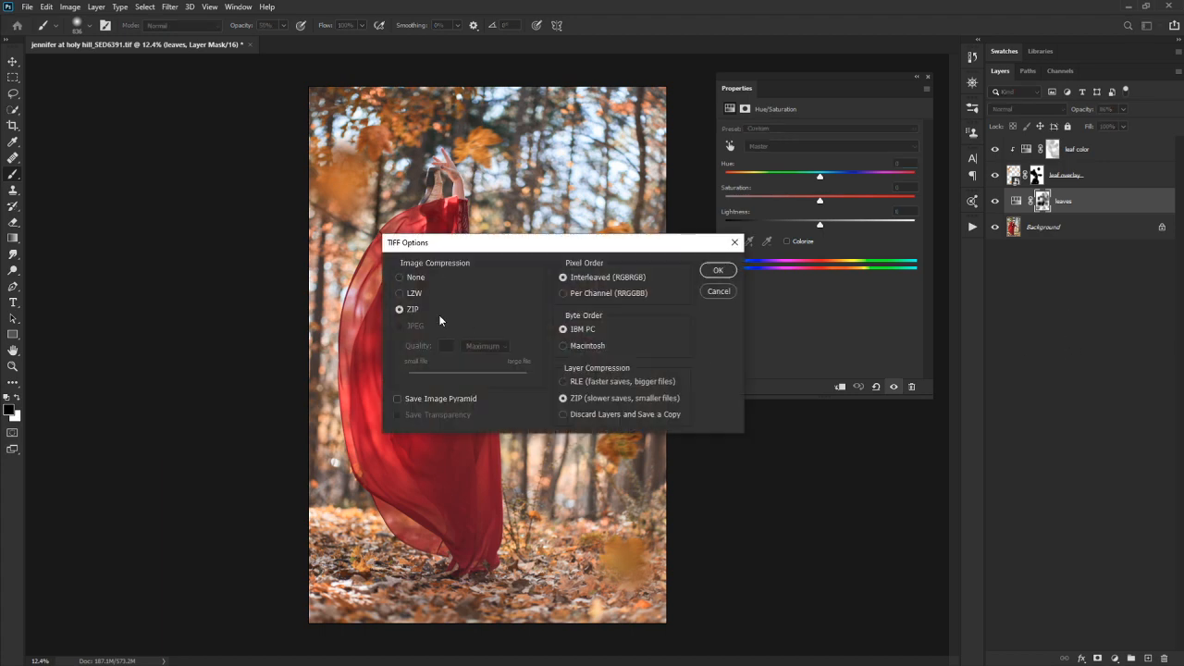
pyautogui.click(718, 269)
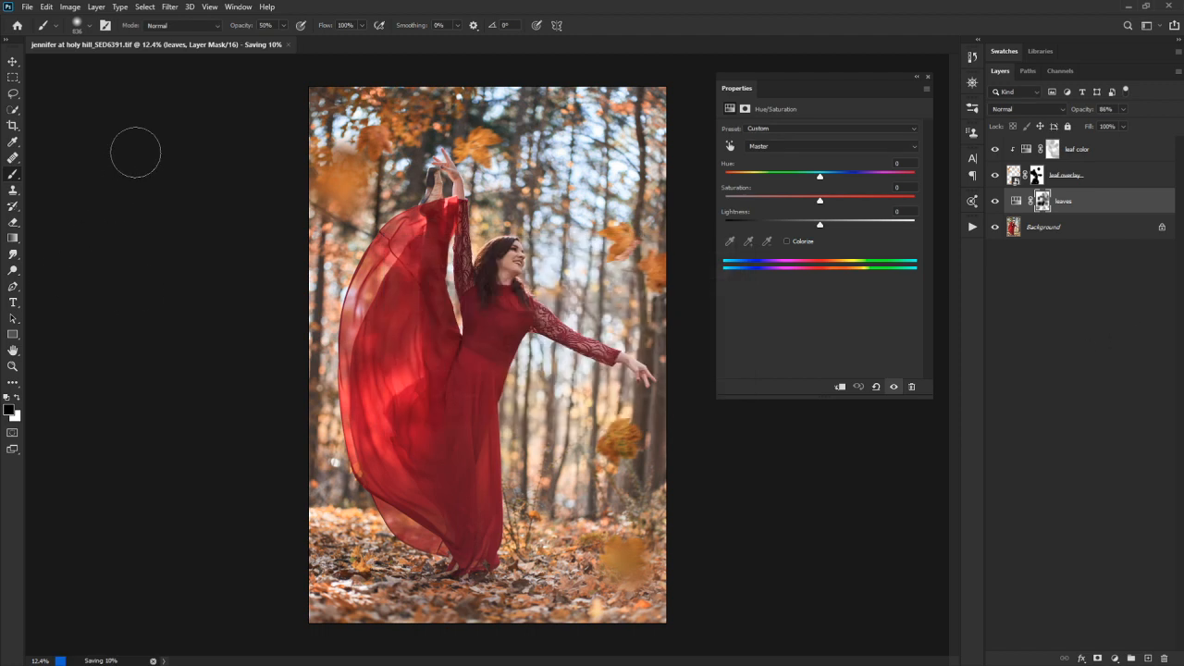